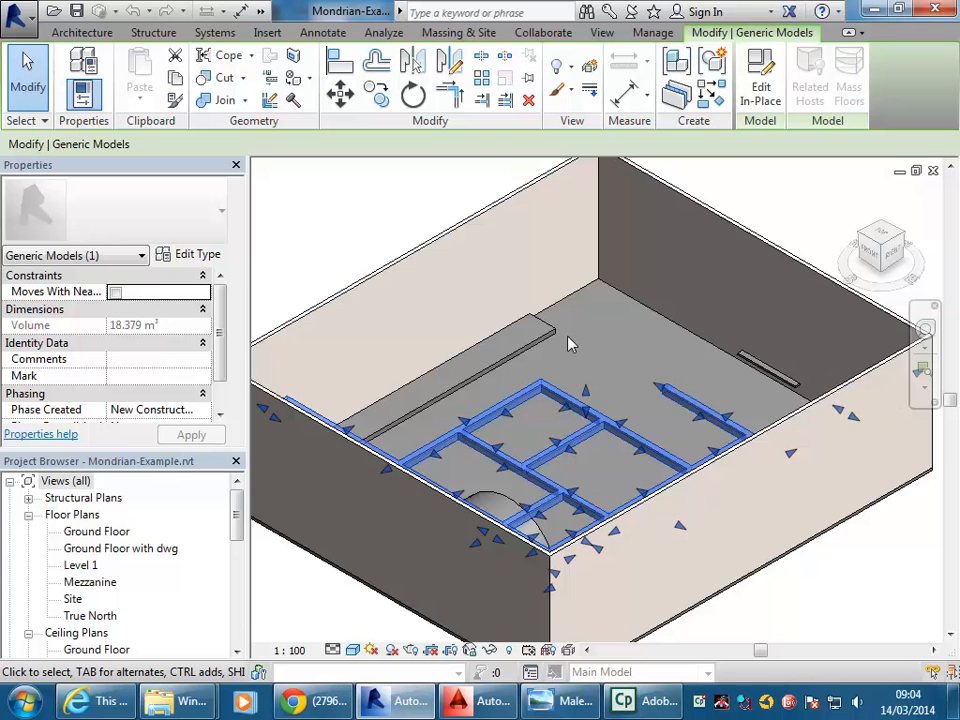
Delete the generic models inside the walled box: the beam grid, the two raised ledges and the curved dome.
scroll(568, 343, up, 2)
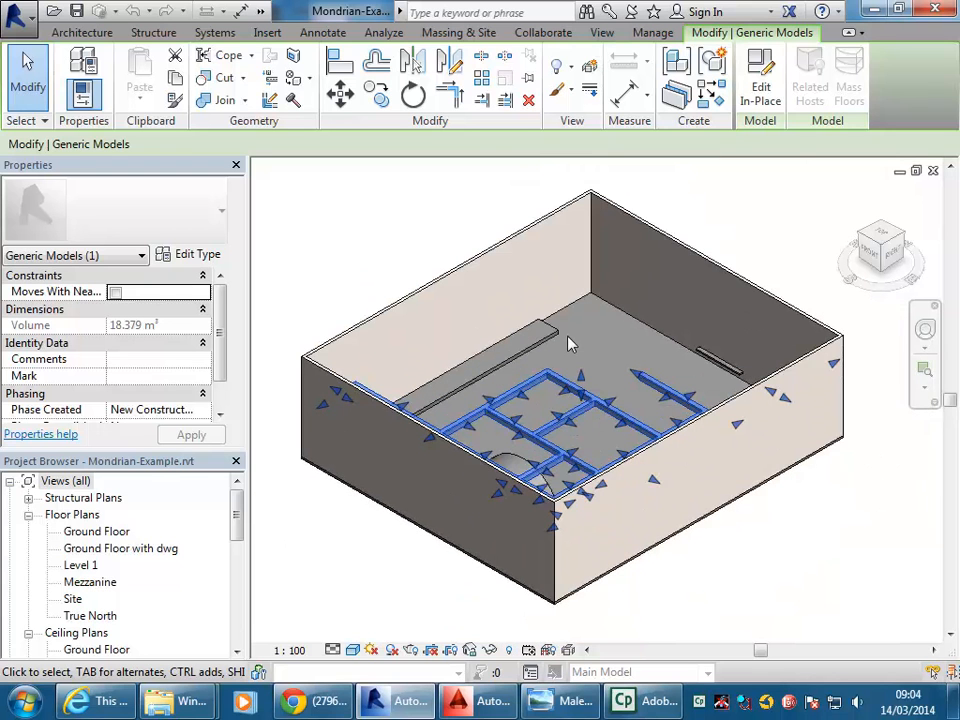
click(690, 564)
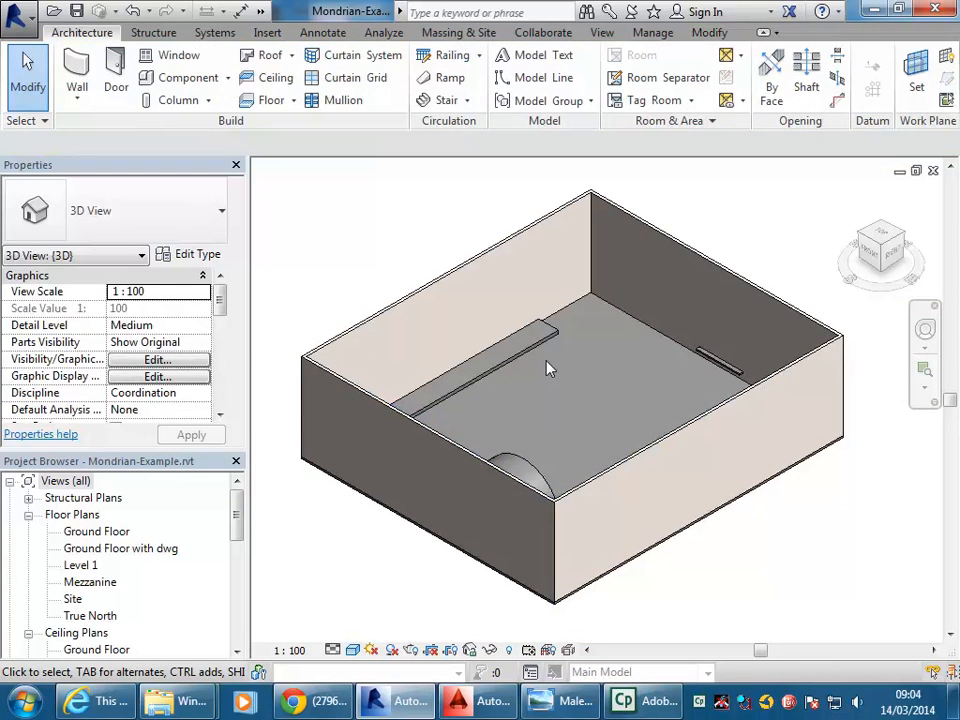
click(735, 373)
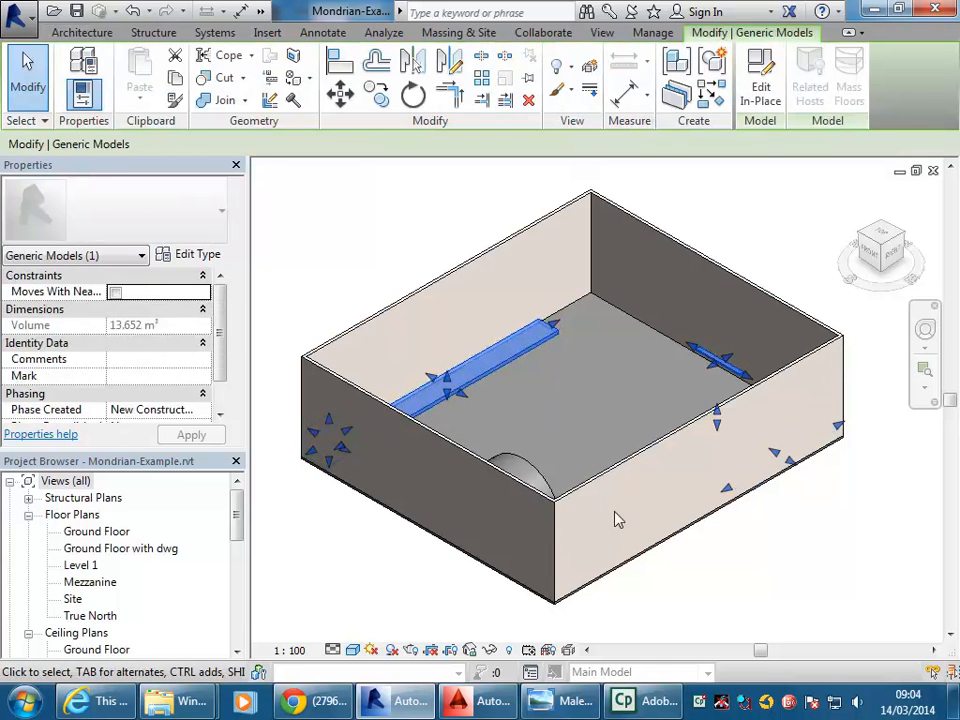
key(Delete)
click(532, 465)
key(Delete)
mouse_move(435, 244)
middle_down()
mouse_move(417, 260)
mouse_move(439, 246)
middle_up()
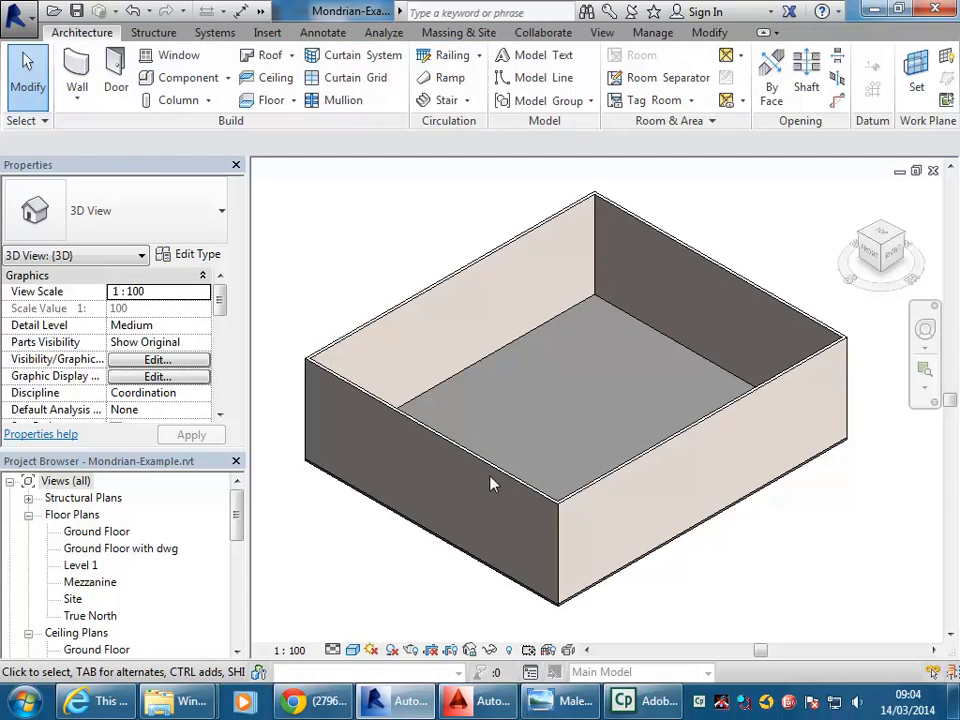
middle_drag(354, 253, 354, 264)
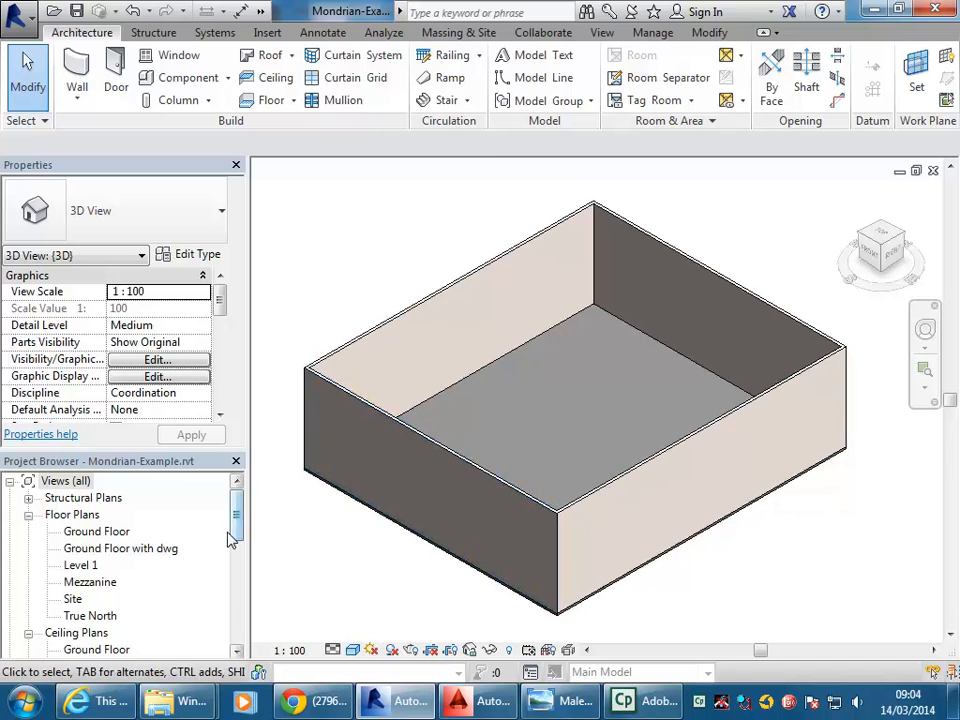
Duplicate the {3D} view with detailing.
drag(237, 512, 238, 578)
click(76, 531)
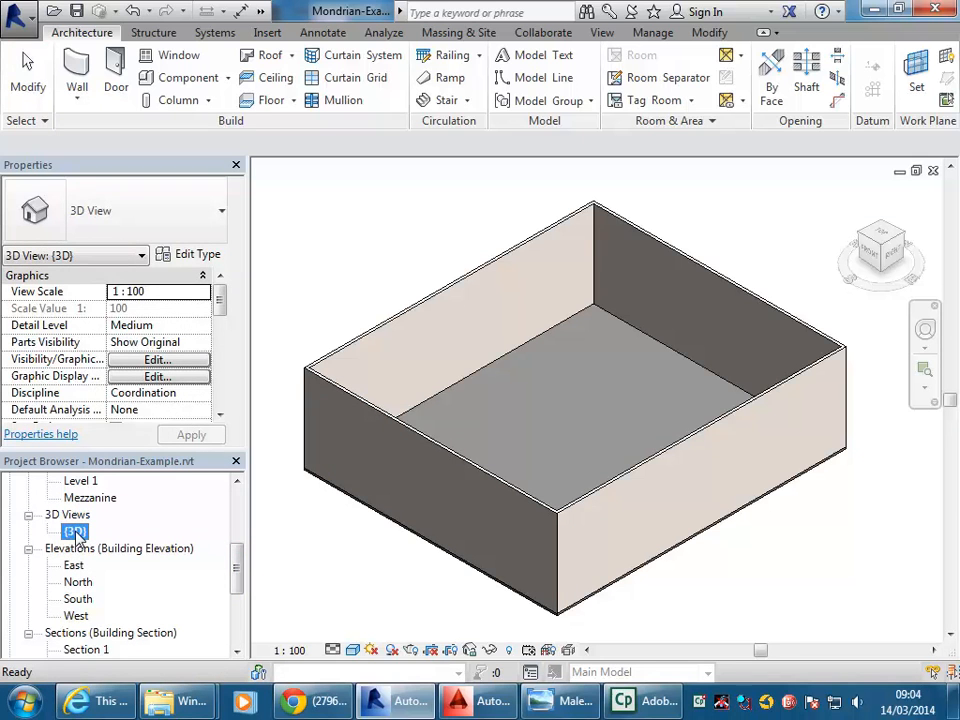
right_click(76, 533)
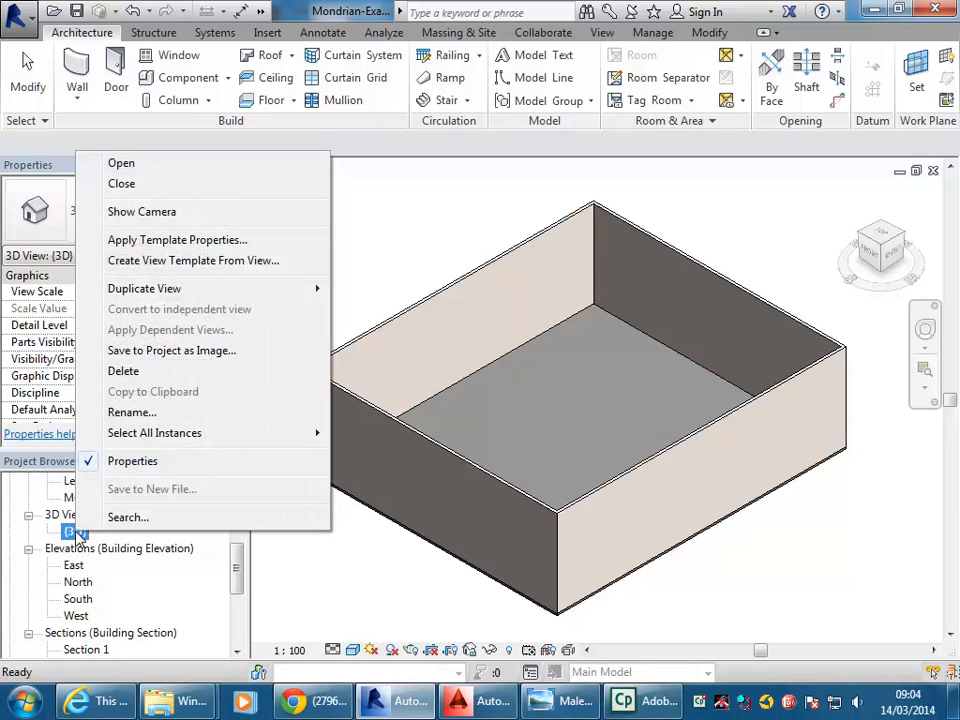
mouse_move(186, 288)
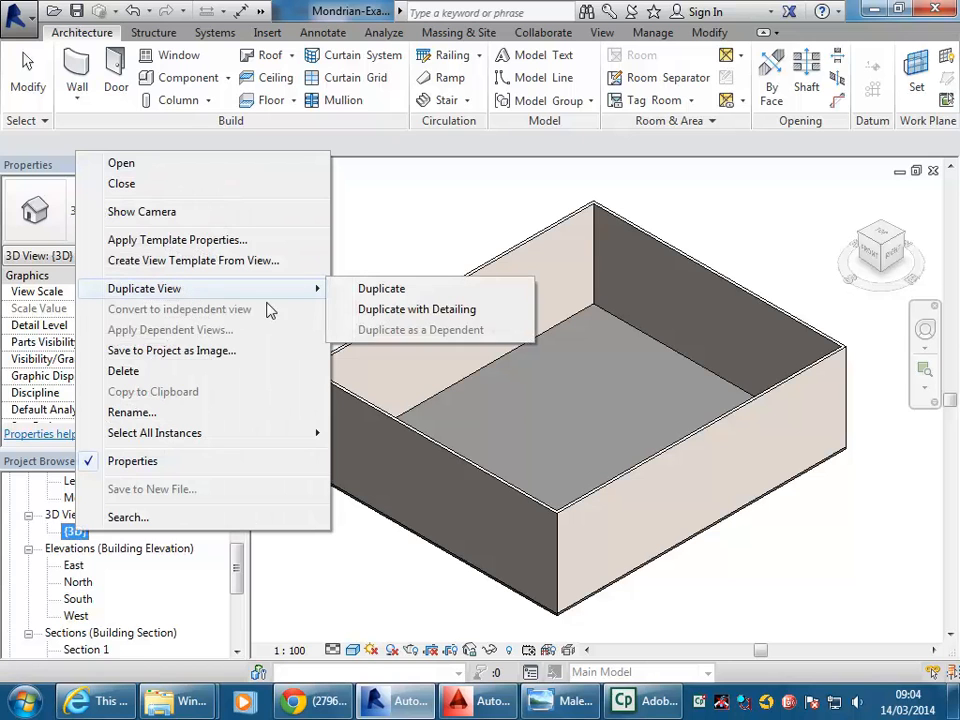
click(412, 318)
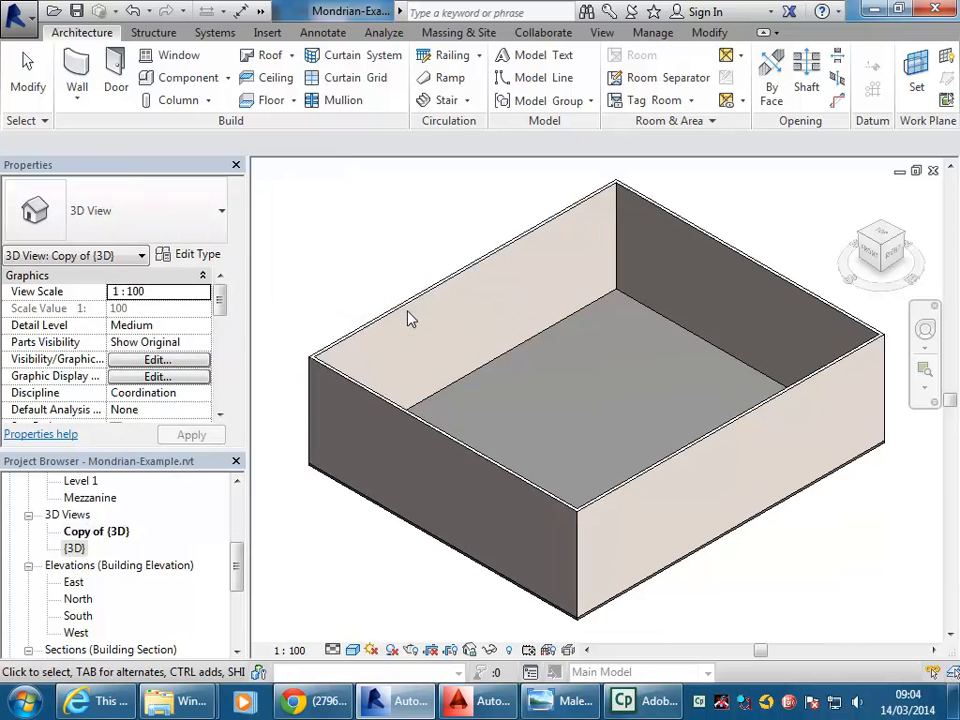
Rename the copied {3D} view as Isometric 1.
right_click(93, 536)
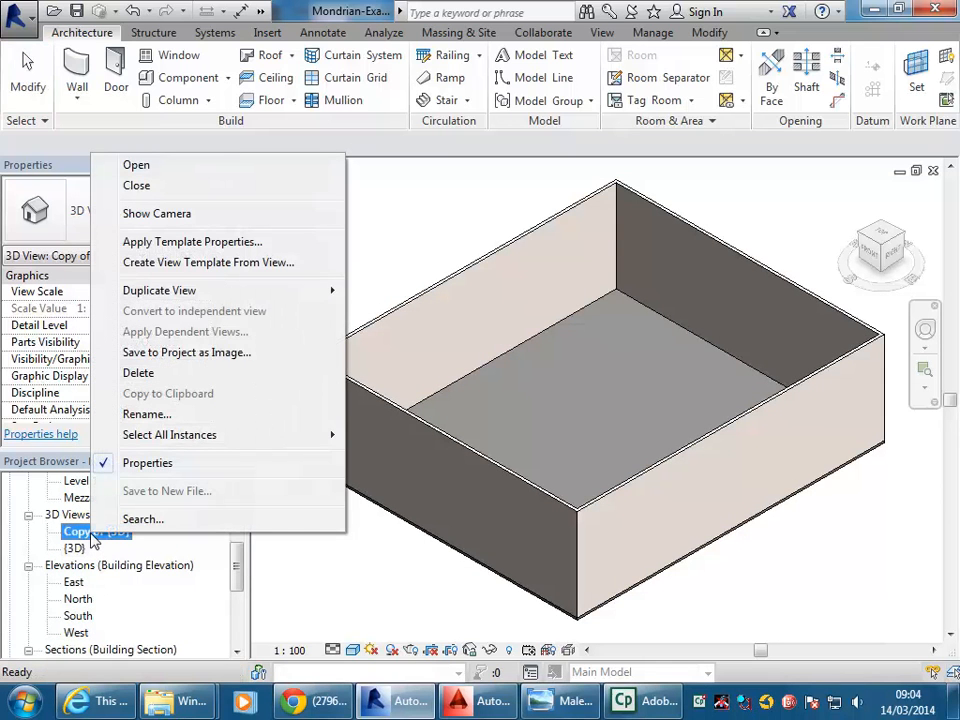
click(145, 416)
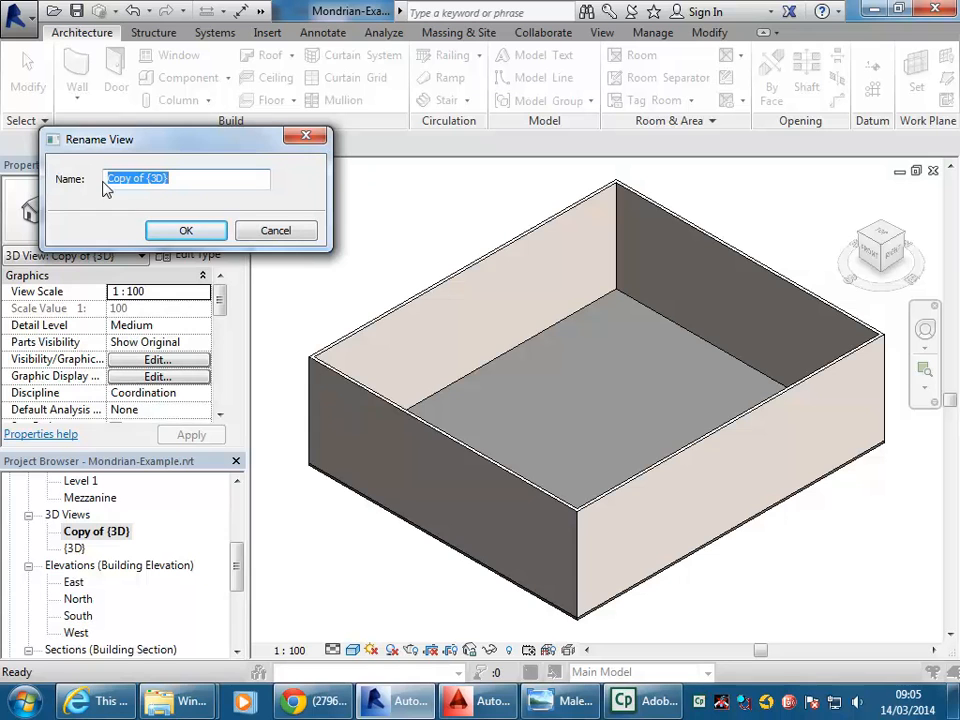
text(Isome)
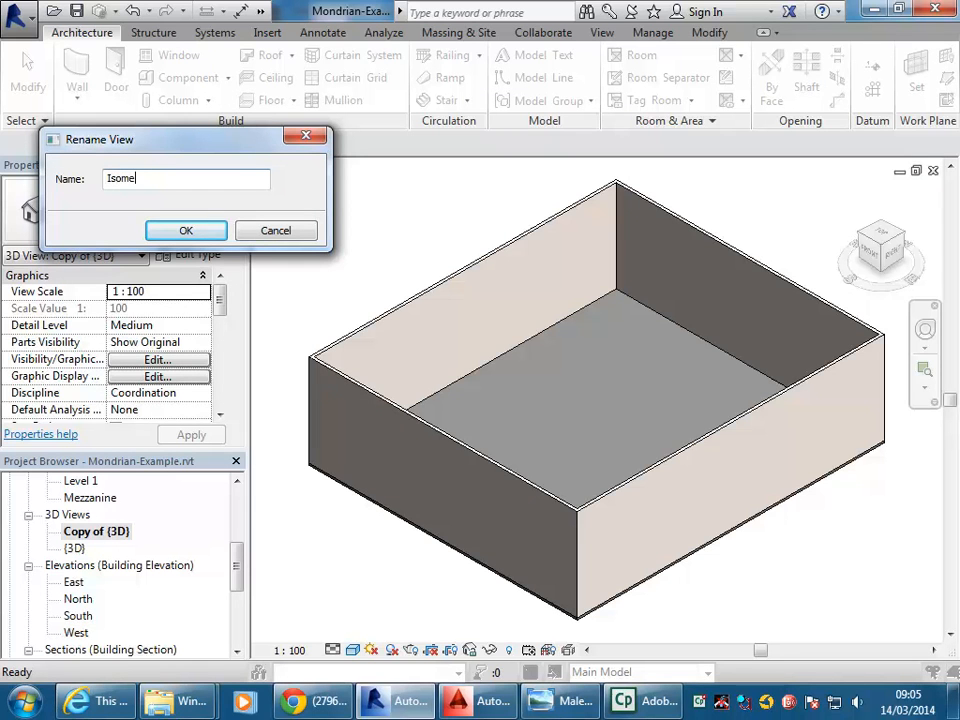
text(tric 1)
click(165, 231)
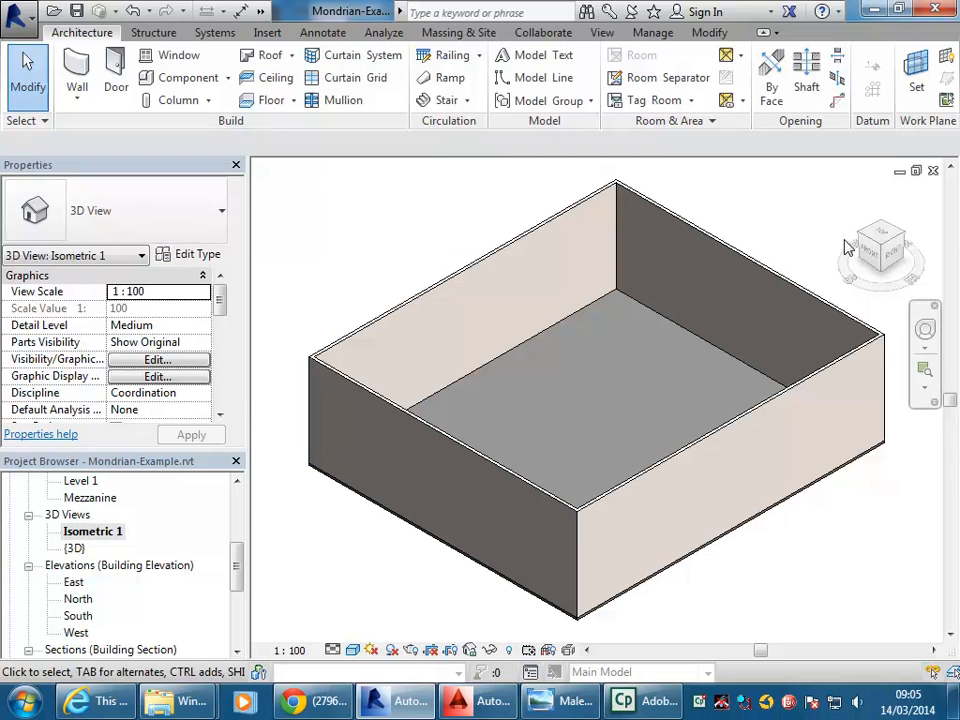
Orient the Isometric 1 view to the top, front, left corner and centre the building in it.
click(880, 244)
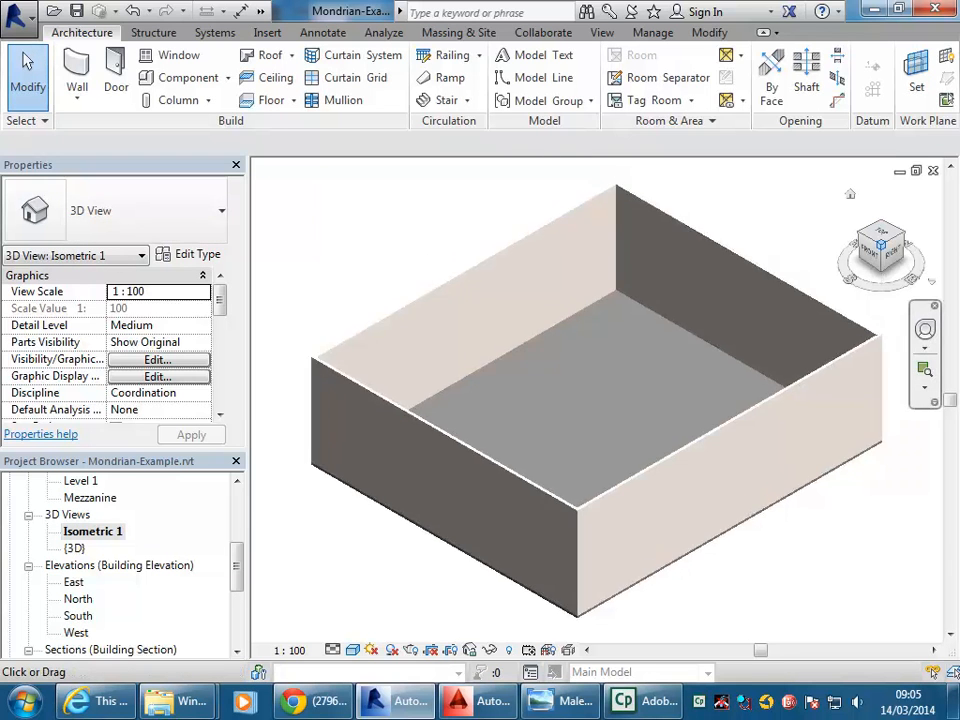
click(861, 233)
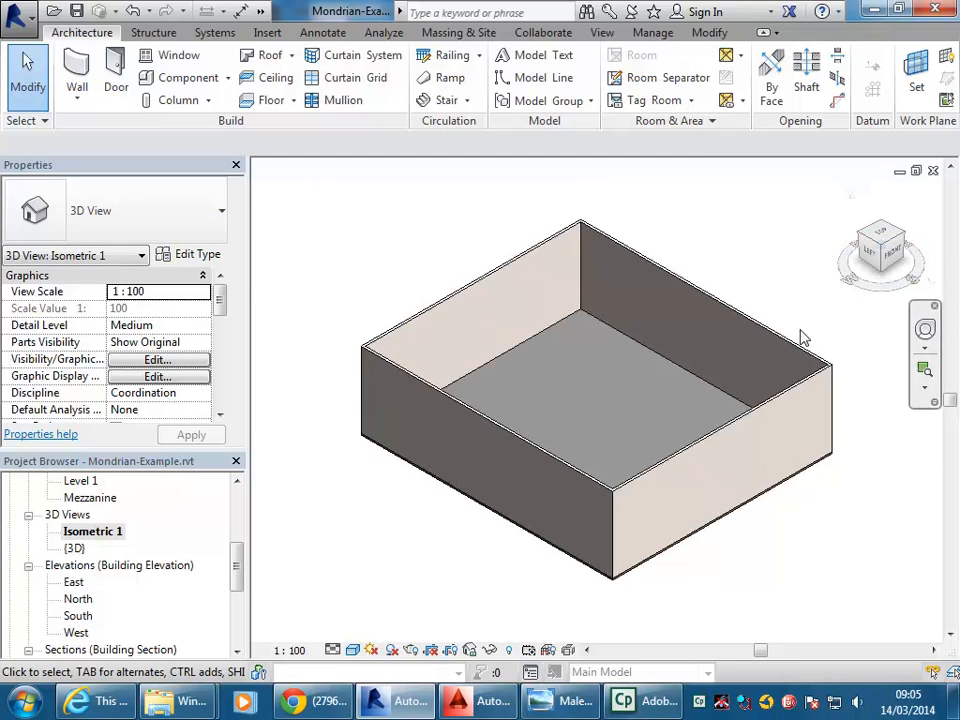
scroll(470, 245, down, 1)
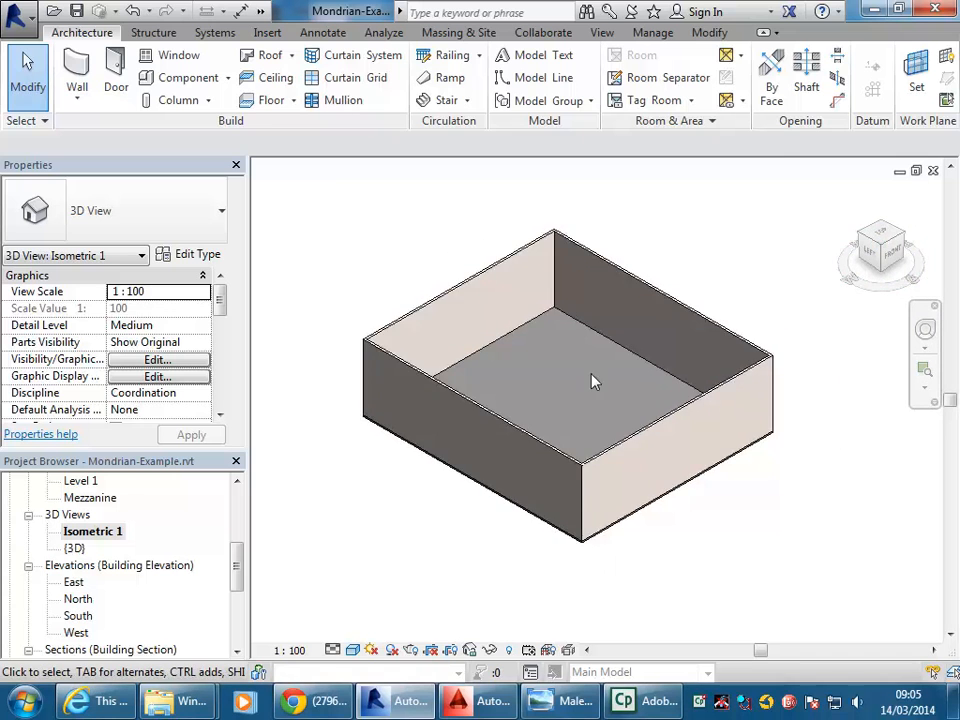
scroll(585, 369, up, 2)
middle_drag(572, 476, 579, 390)
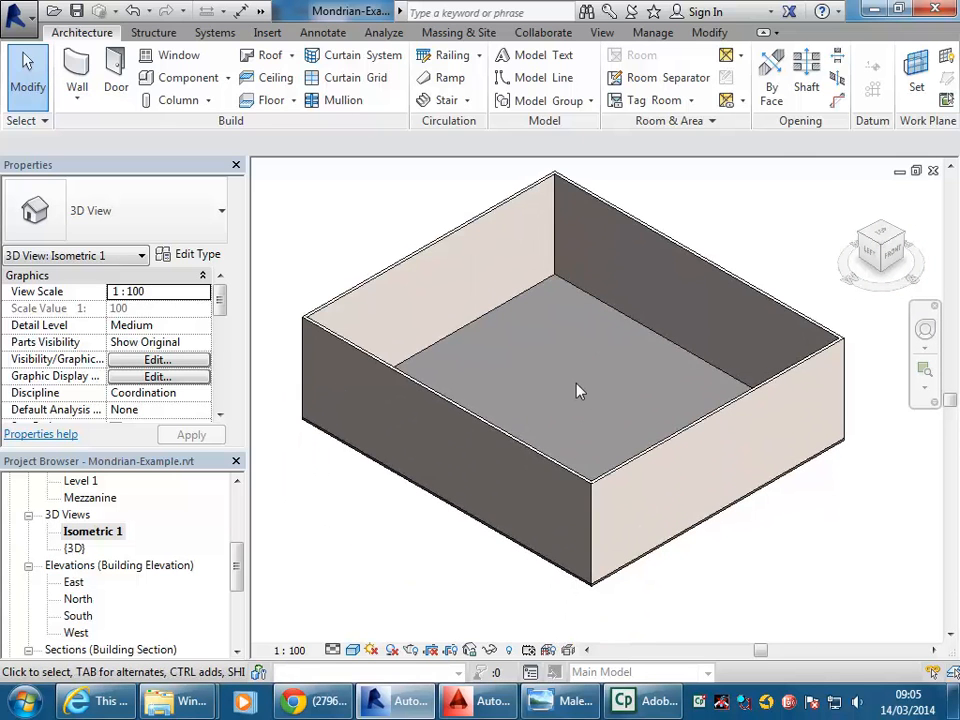
Hide the two near walls, left and front, as individual elements in the Isometric 1 view.
click(547, 464)
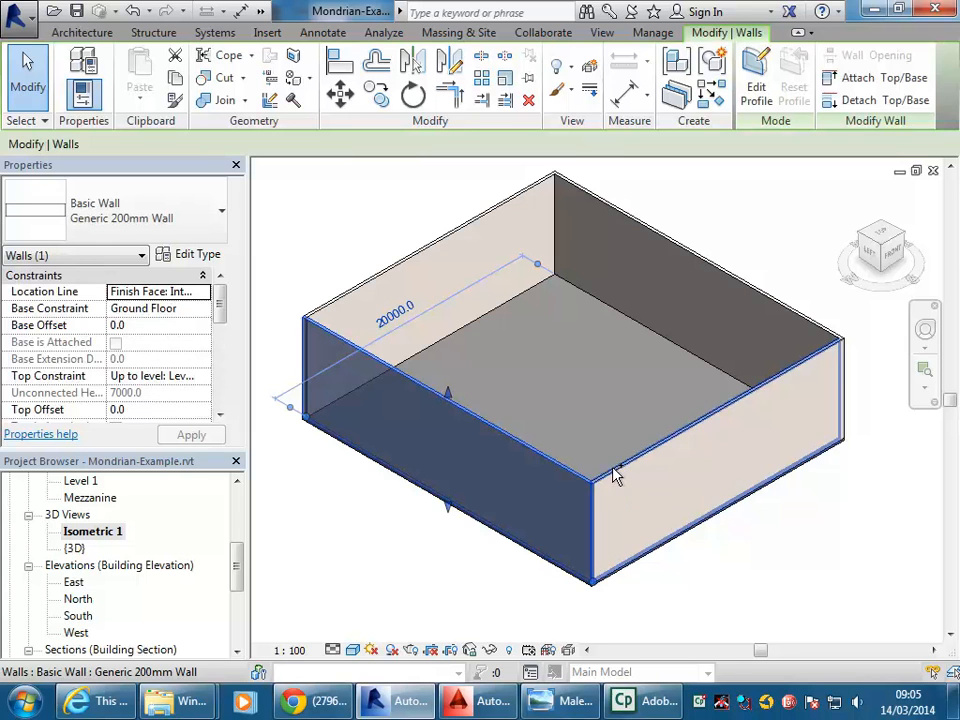
ctrl+click(619, 476)
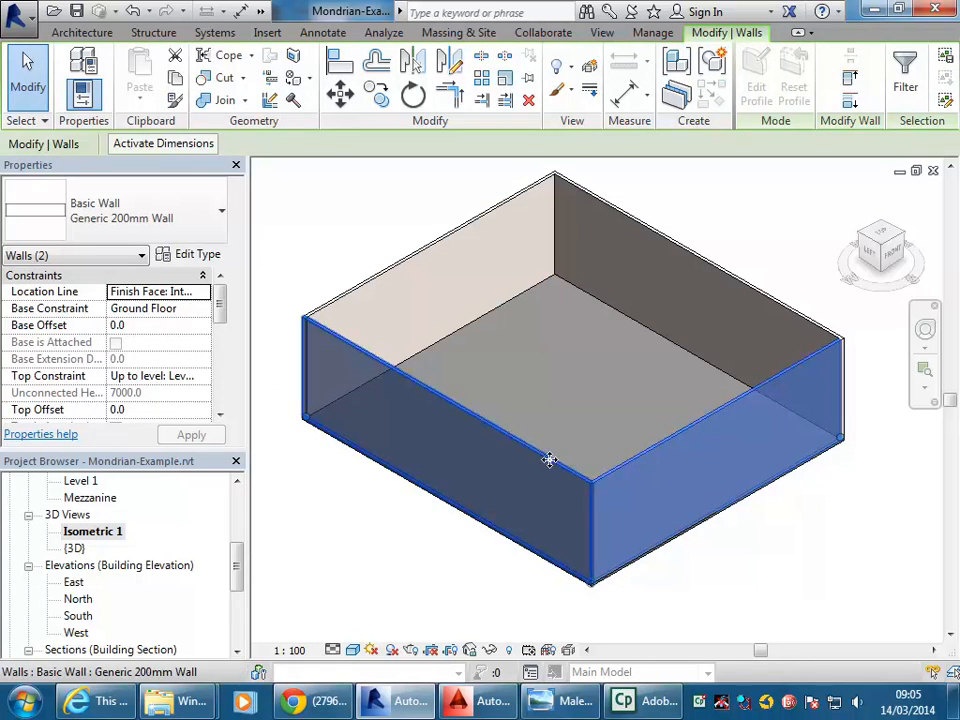
right_click(551, 469)
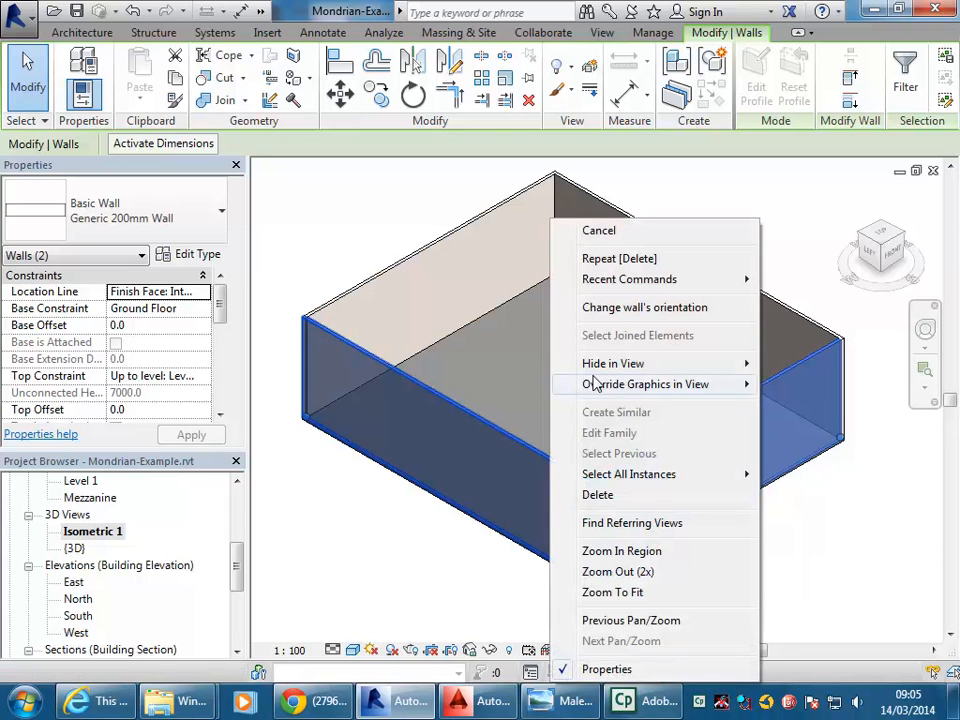
mouse_move(600, 366)
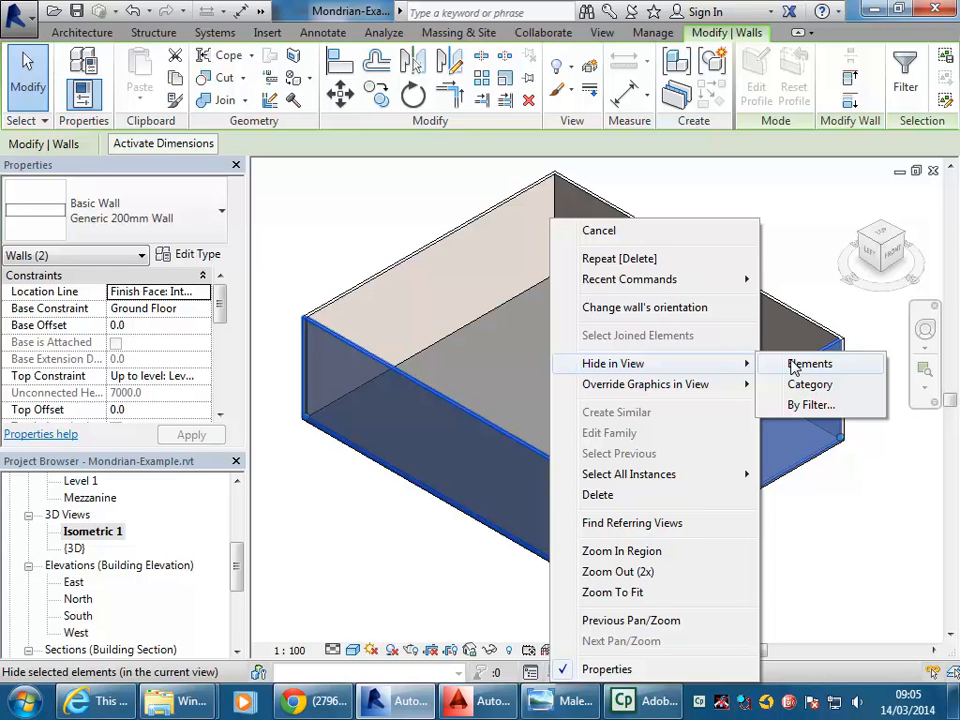
click(808, 364)
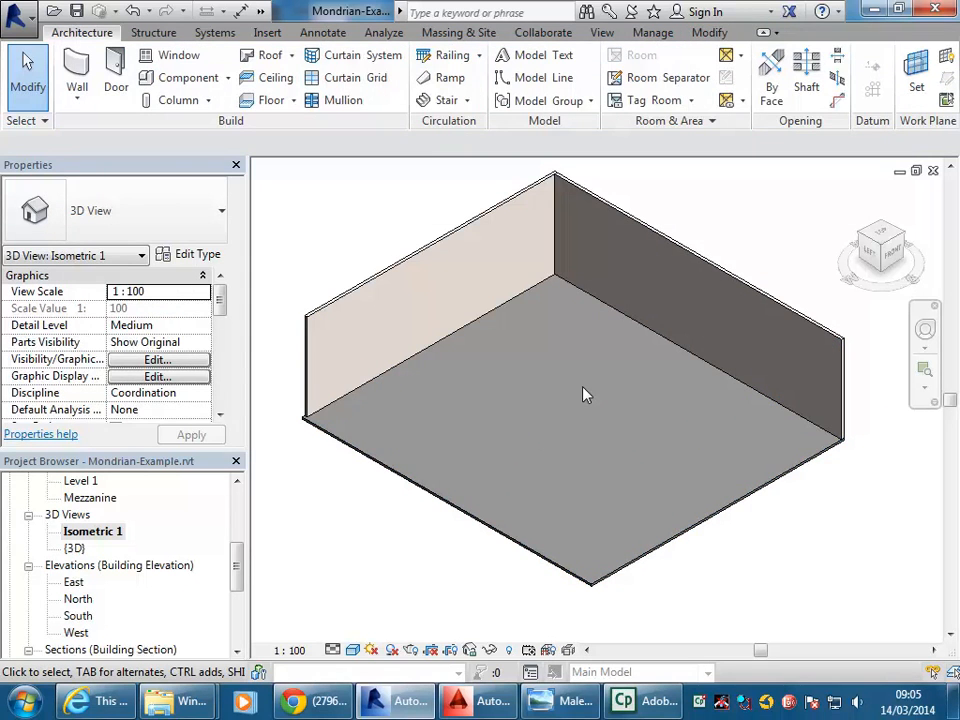
Duplicate the Isometric 1 view with detailing.
click(91, 533)
right_click(91, 535)
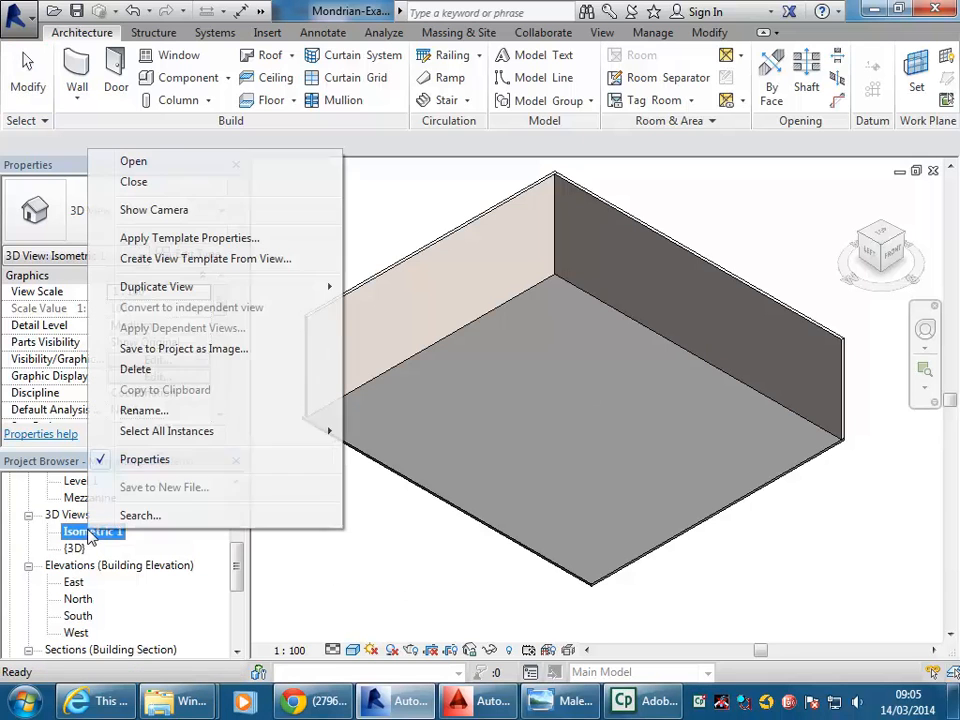
mouse_move(166, 295)
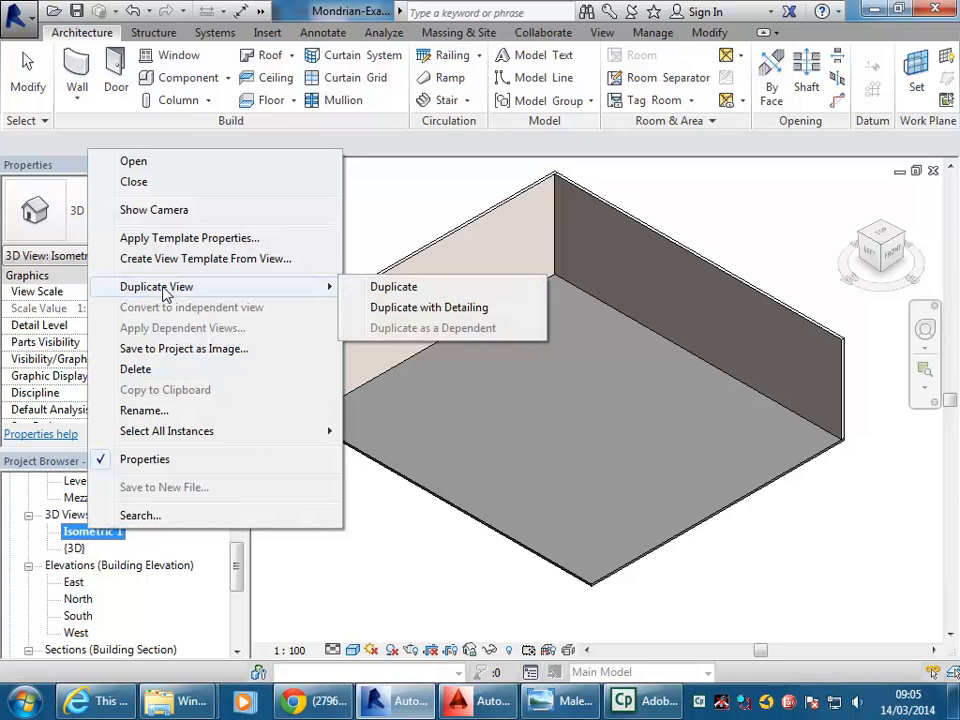
click(392, 316)
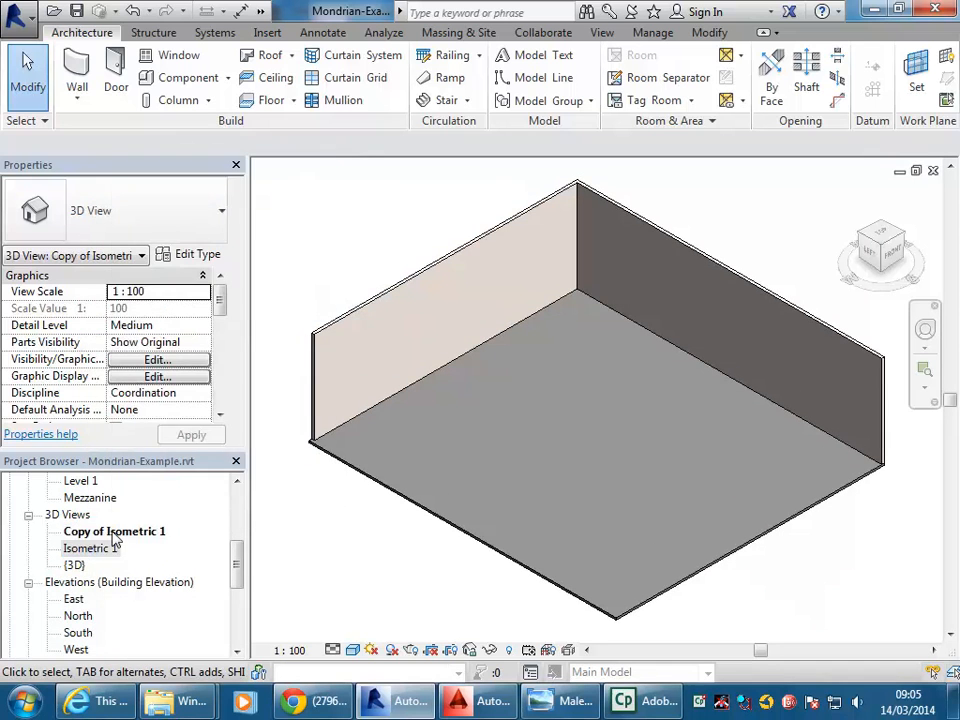
Rename the copy of Isometric 1 as Isometric 2.
right_click(112, 530)
click(168, 412)
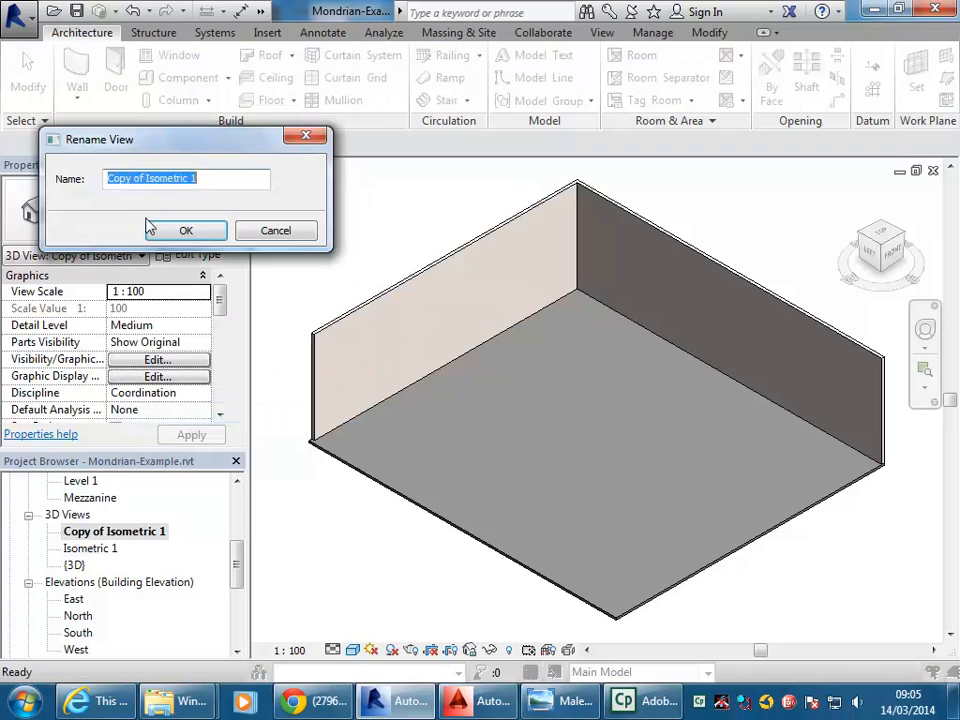
drag(142, 178, 73, 175)
key(Delete)
click(189, 184)
text(2)
click(184, 231)
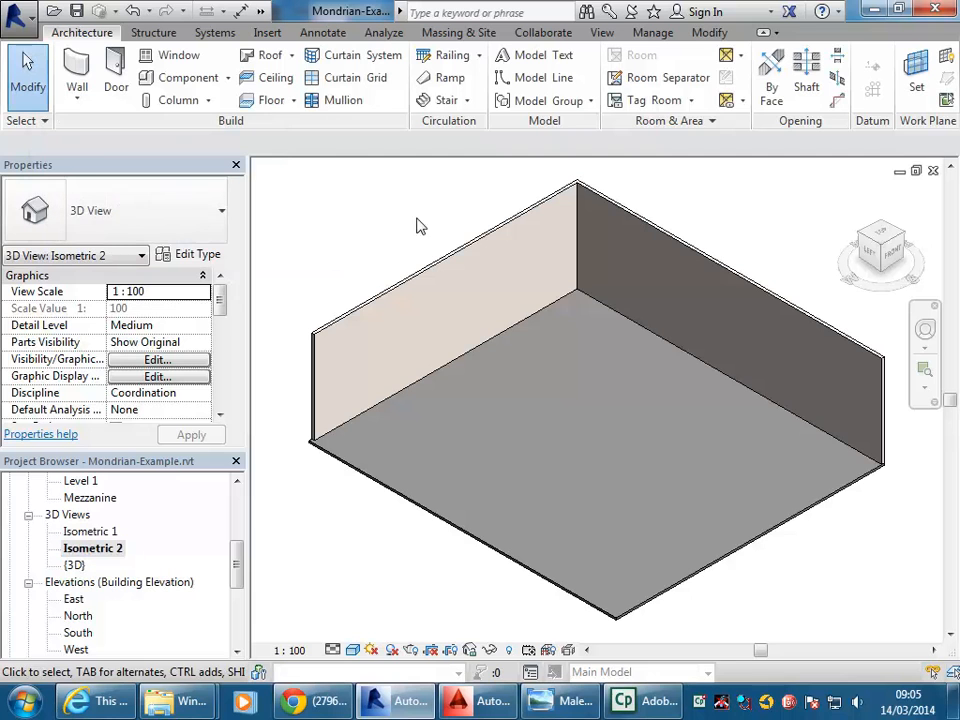
Orient the Isometric 2 view to the top, back, left corner, and reveal hidden elements to unhide the far front wall.
click(862, 234)
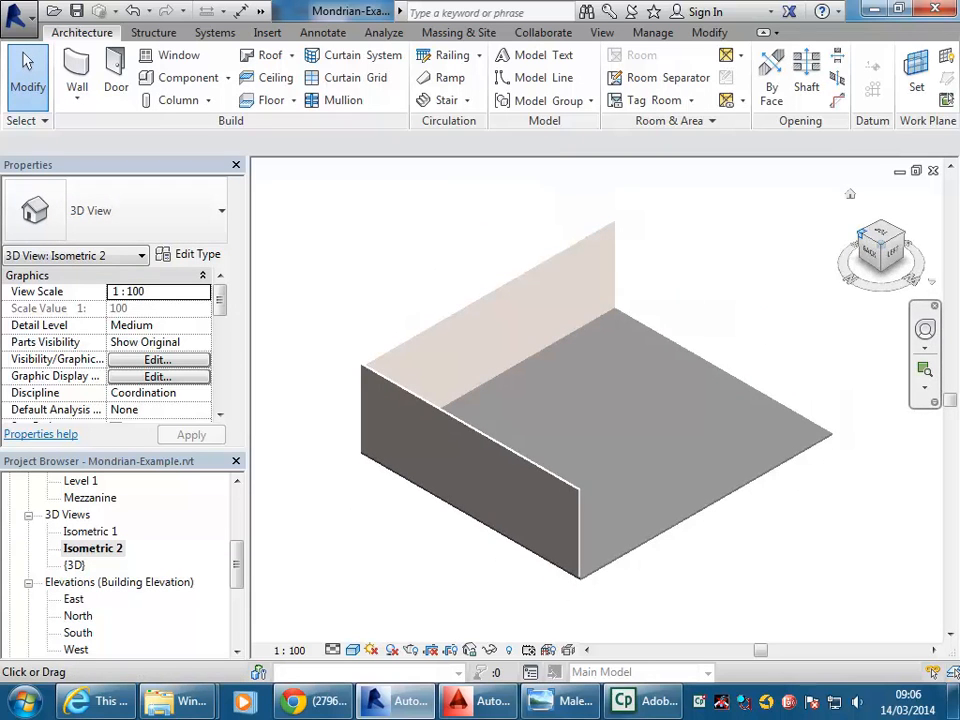
click(510, 651)
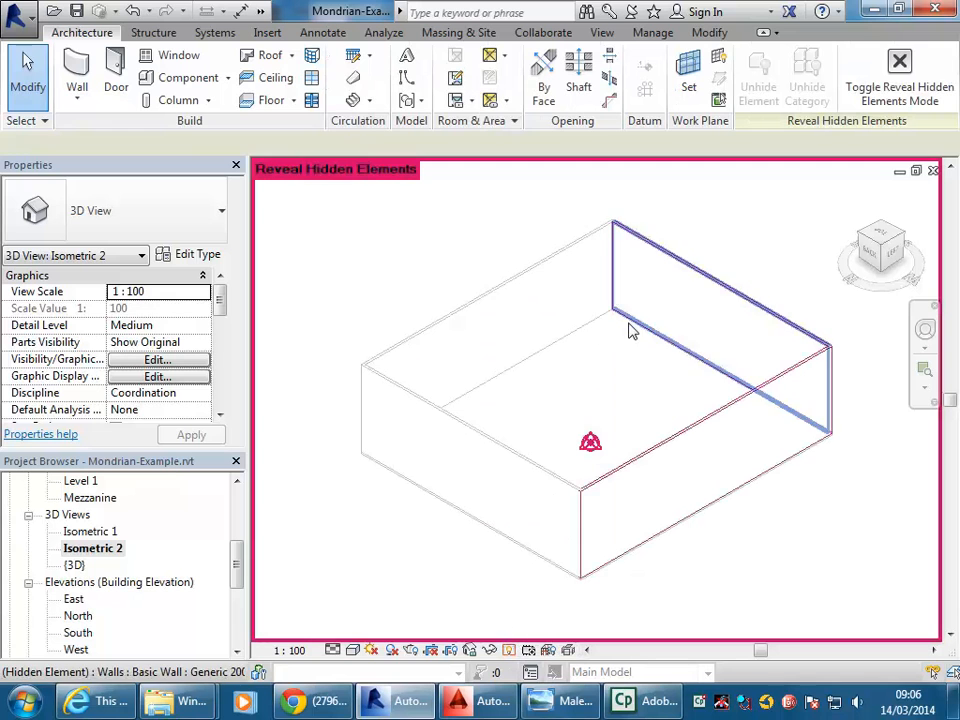
click(724, 291)
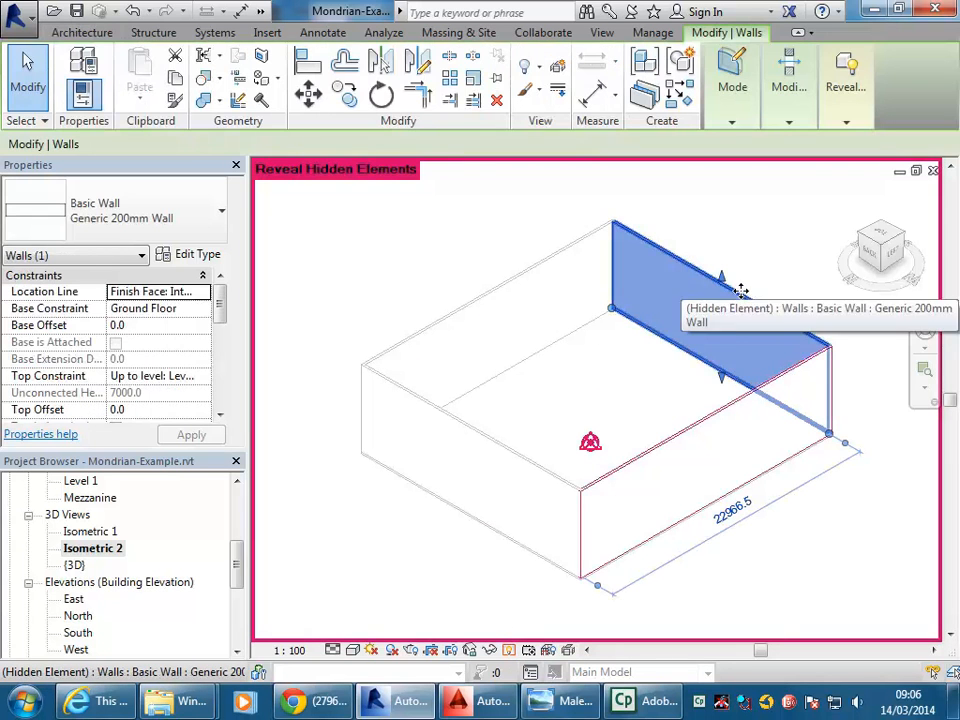
mouse_move(845, 88)
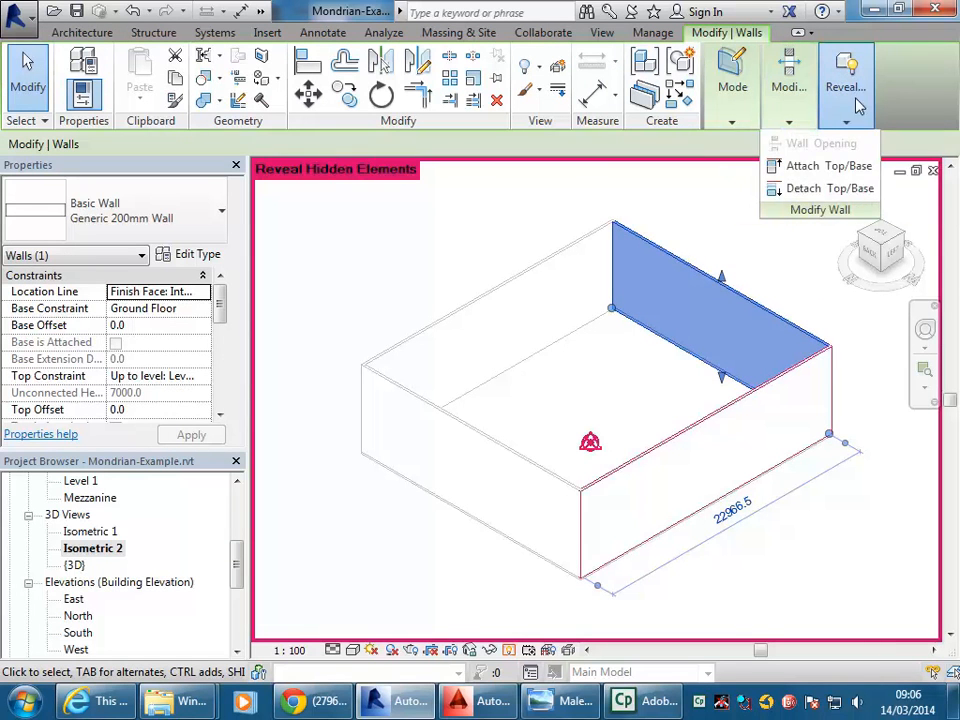
right_click(670, 261)
mouse_move(752, 365)
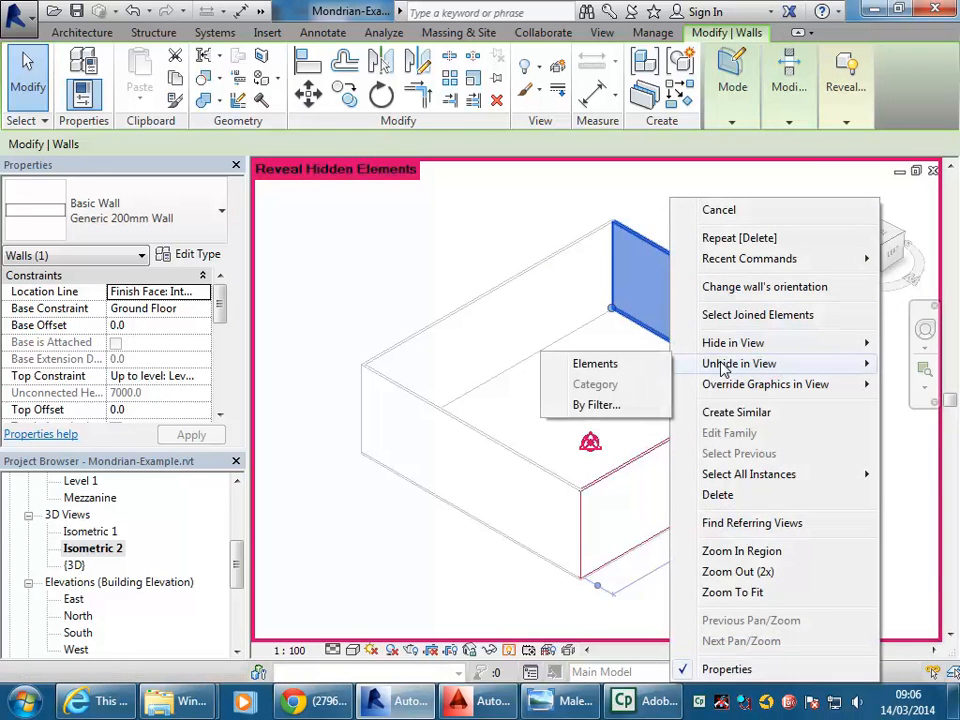
click(584, 370)
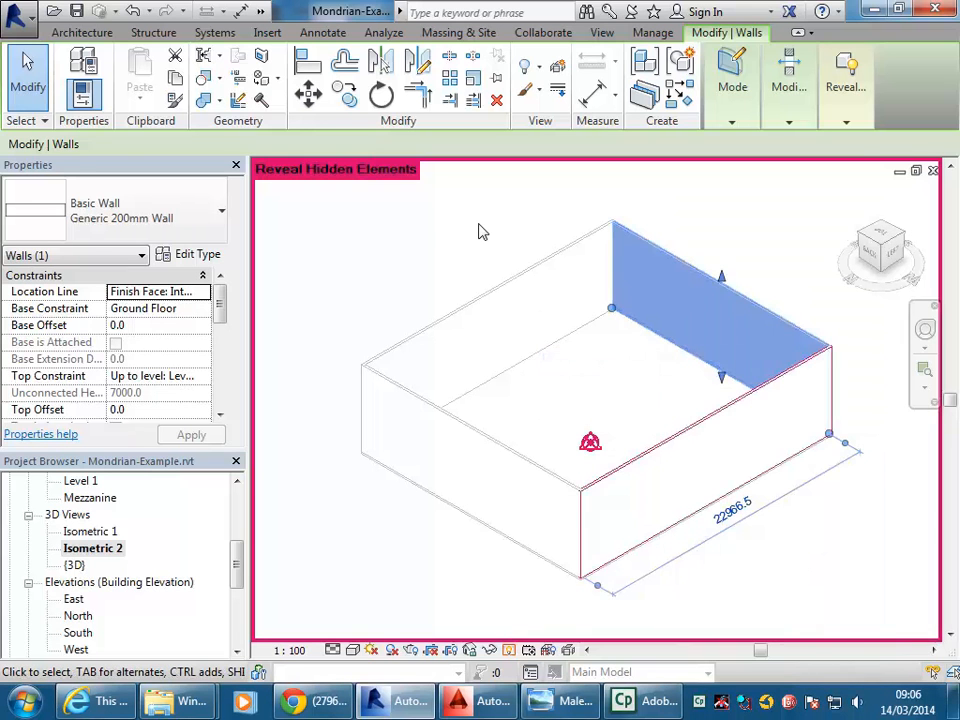
click(700, 257)
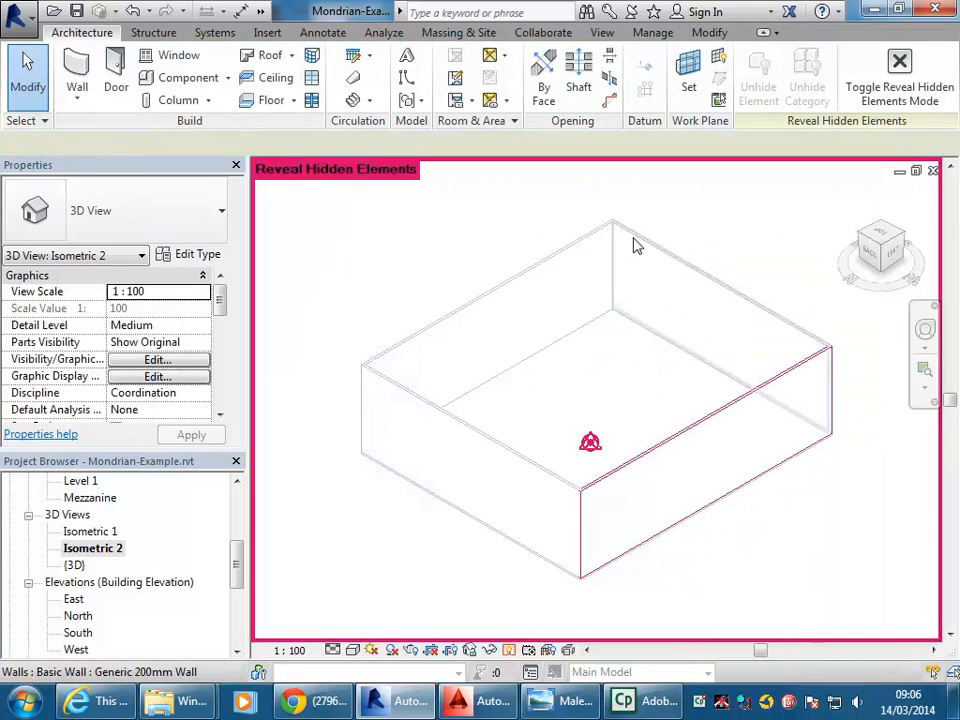
Hide the front-left wall as an individual element in the Isometric 2 view and leave the reveal hidden elements mode.
click(458, 432)
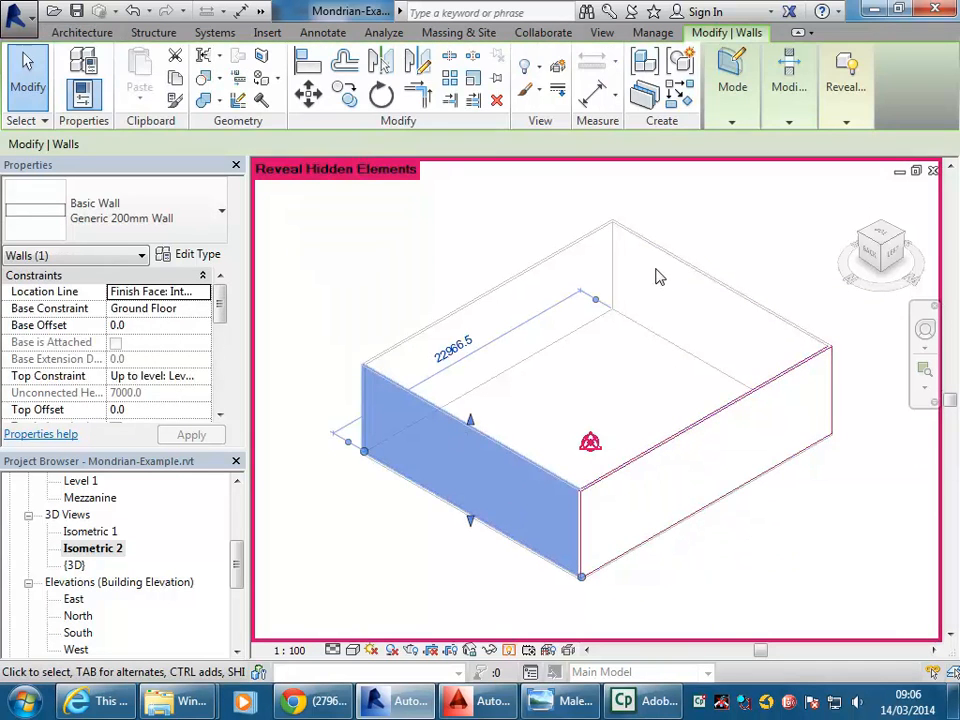
right_click(500, 448)
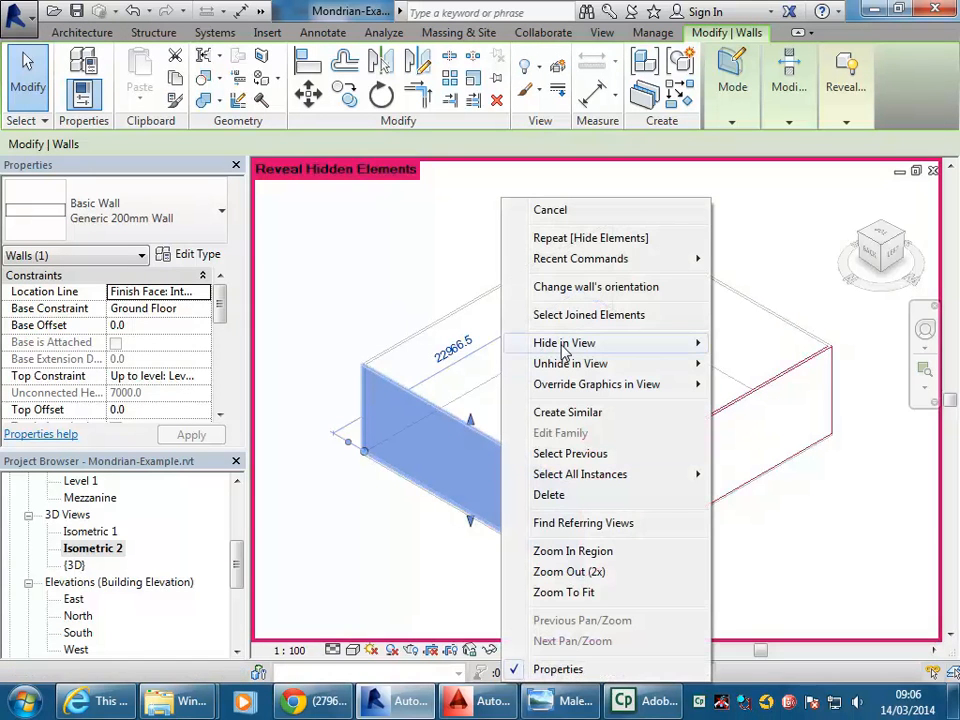
mouse_move(561, 347)
click(750, 348)
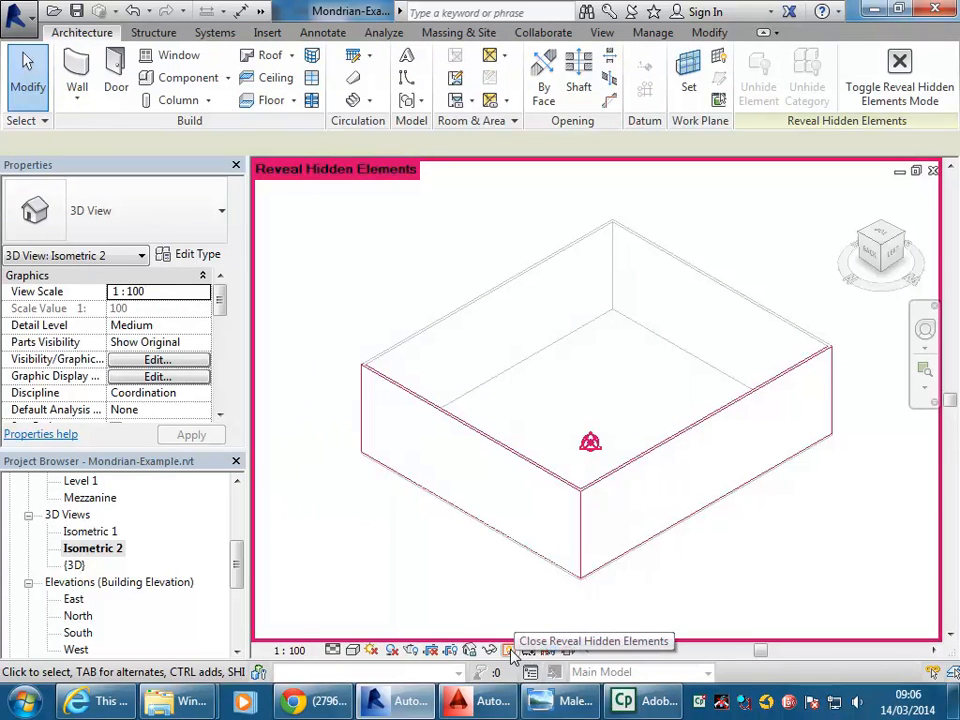
click(509, 650)
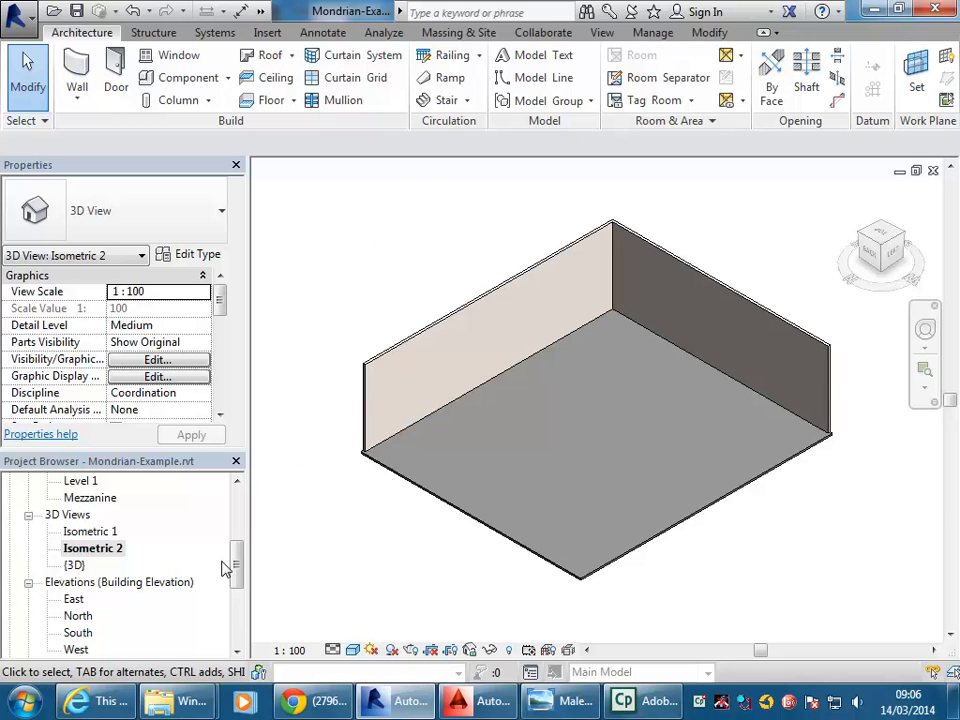
Open the Ground Floor with dwg floor plan, checking the plain Ground Floor plan first.
drag(238, 567, 238, 528)
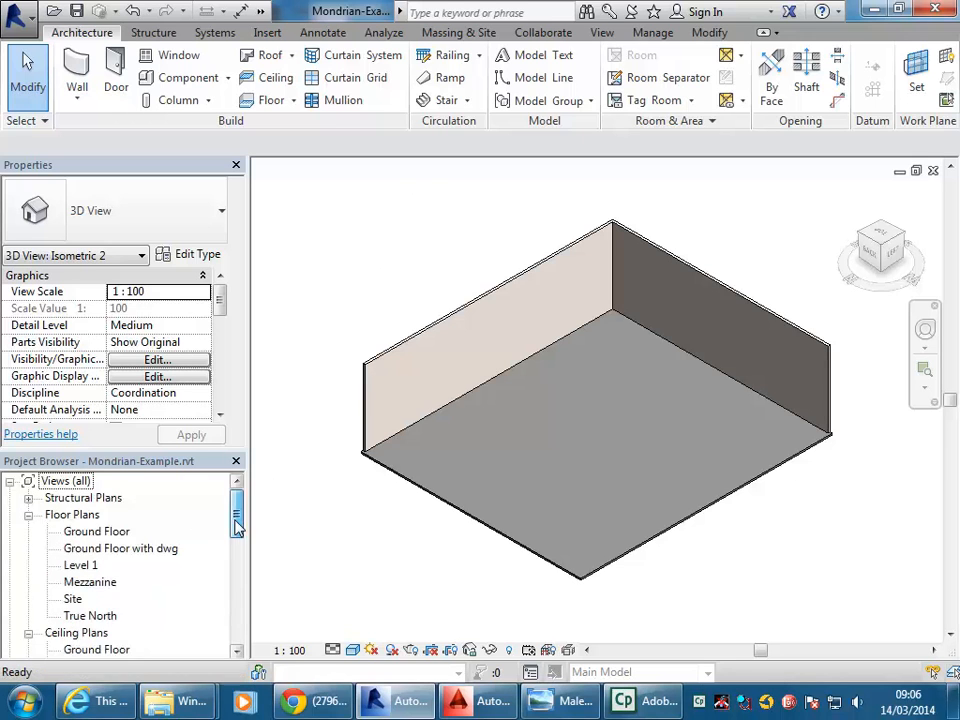
double_click(95, 534)
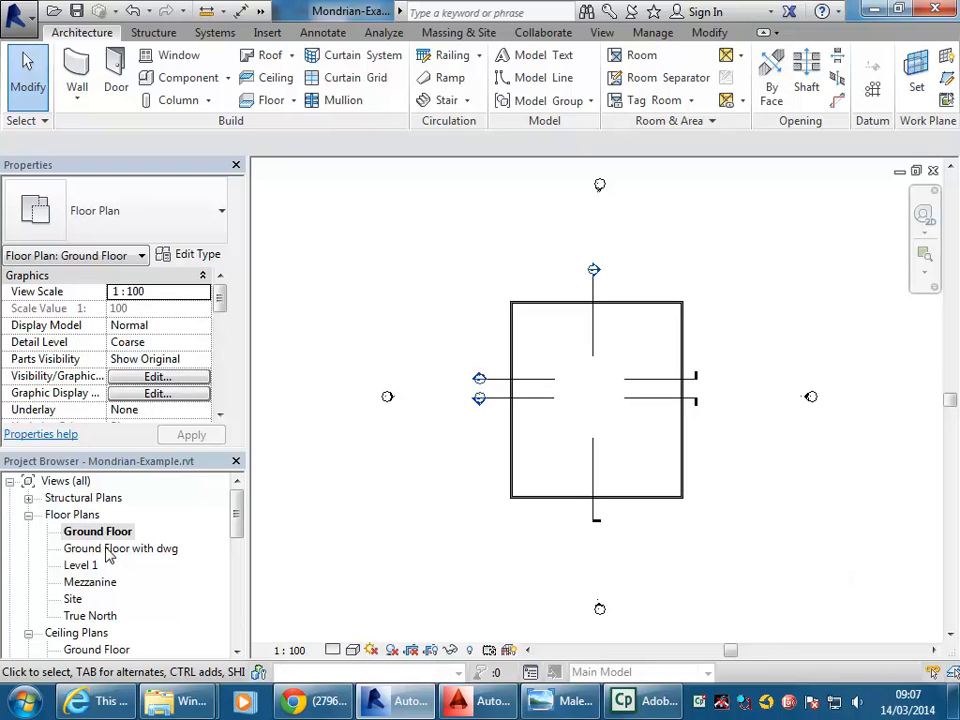
double_click(108, 556)
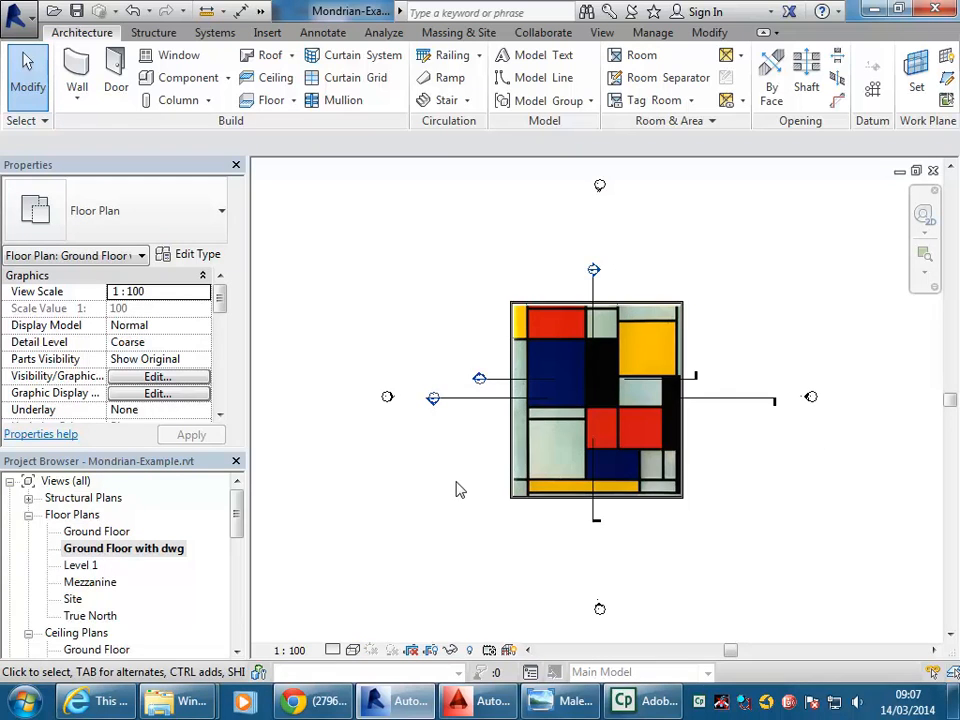
scroll(607, 398, up, 5)
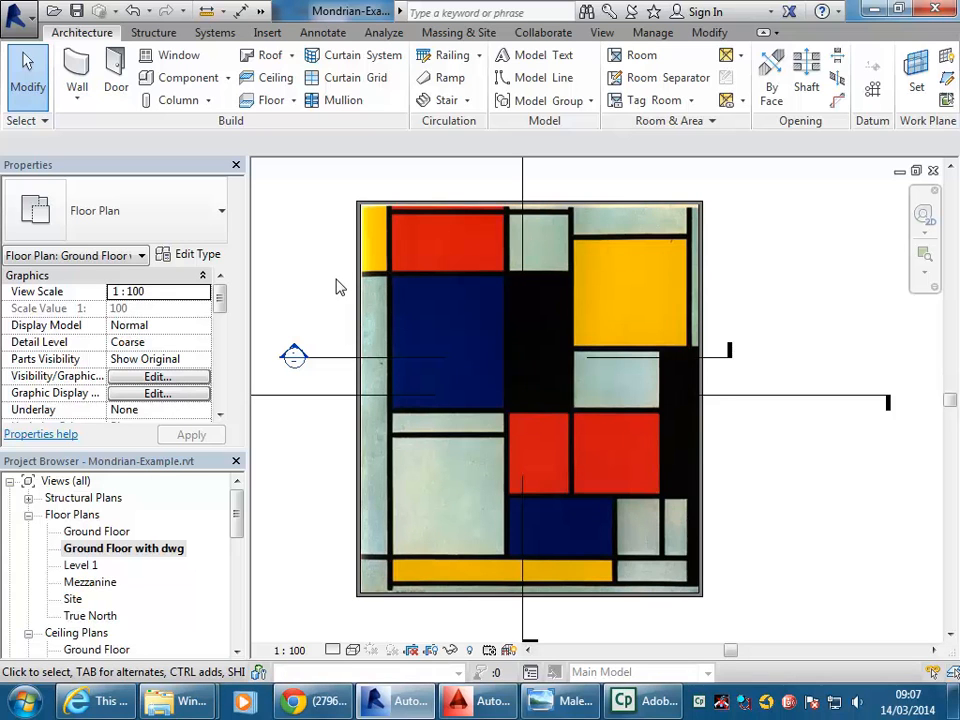
click(267, 34)
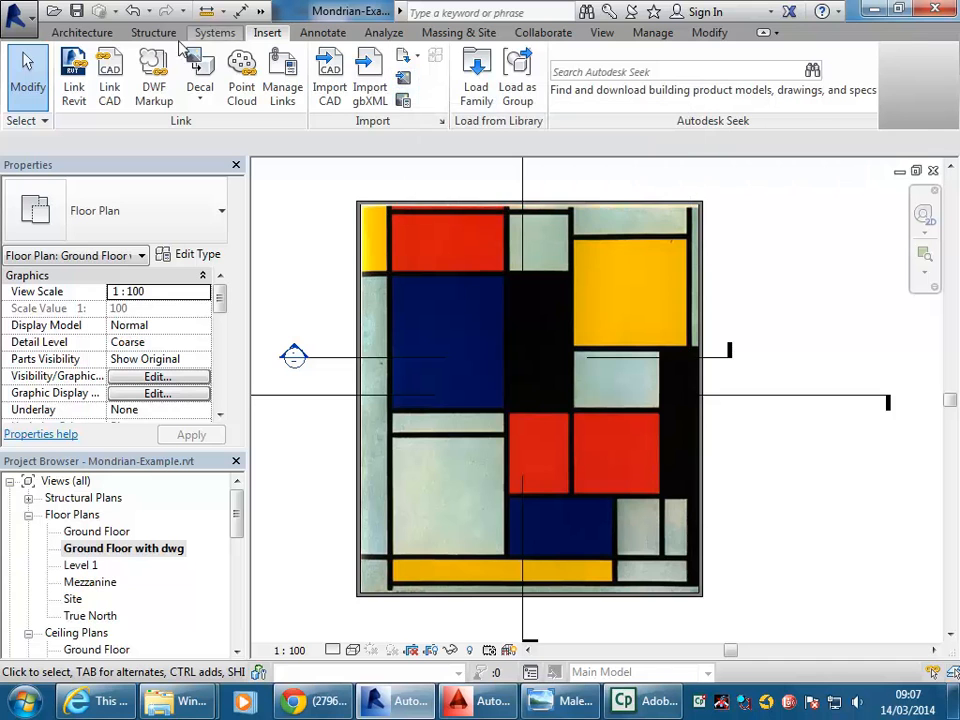
click(82, 32)
middle_drag(293, 210, 341, 269)
scroll(329, 216, down, 1)
scroll(384, 322, up, 1)
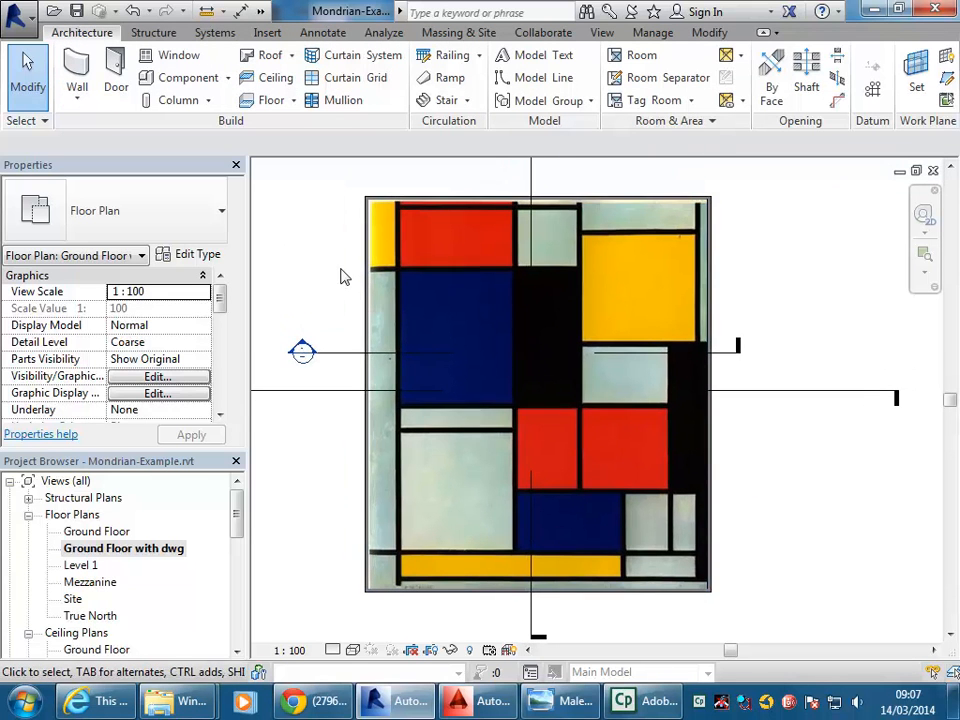
Start an in-place model in the Generic Models category and name it Columns.
click(228, 78)
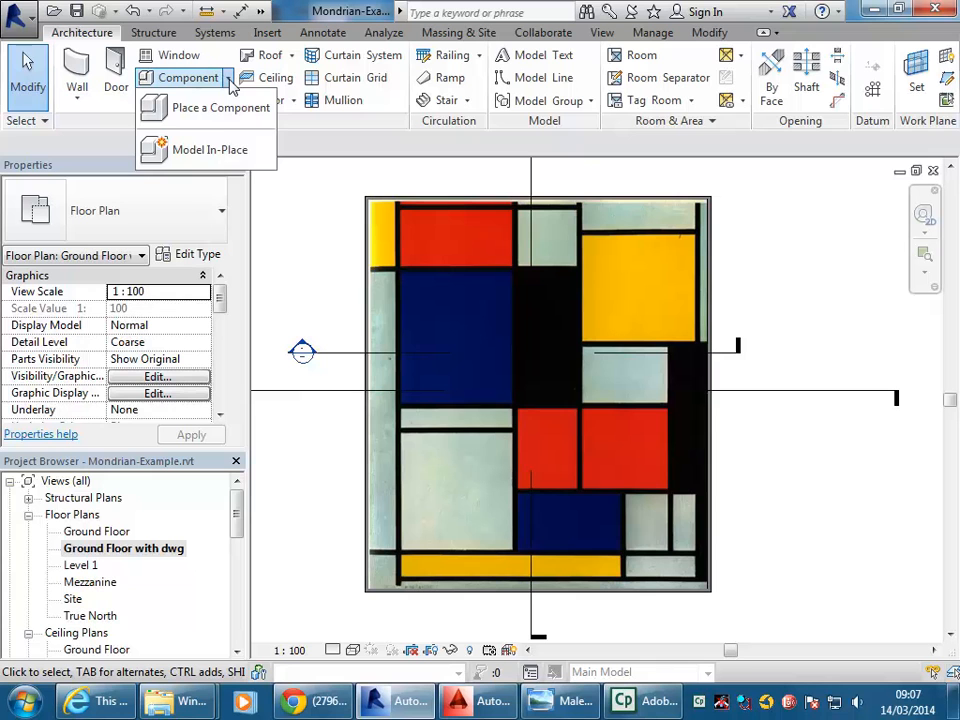
click(206, 156)
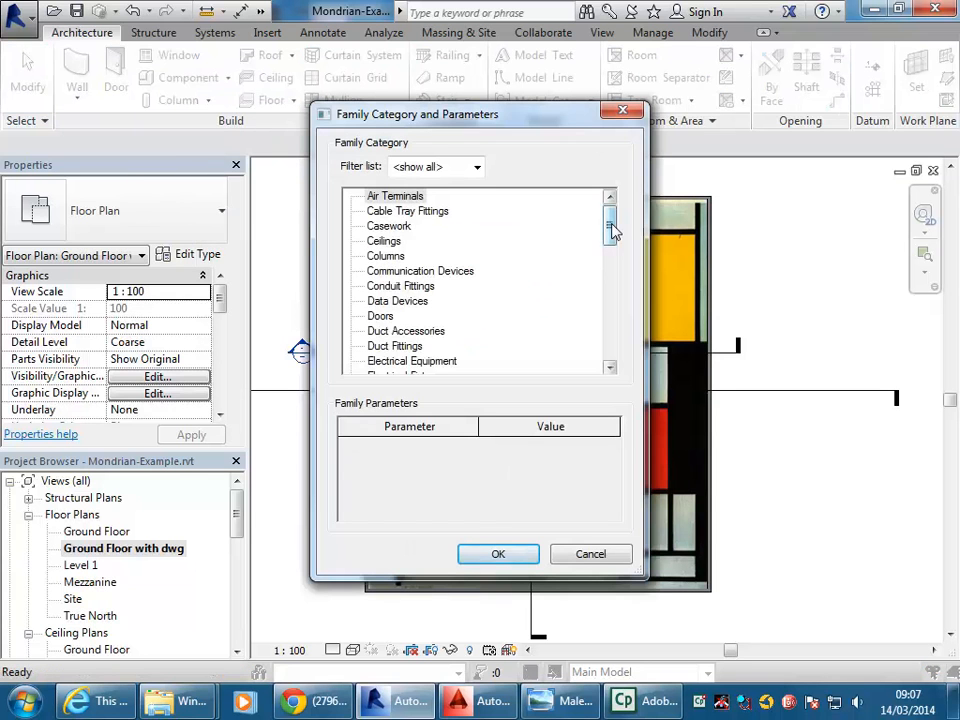
drag(610, 227, 611, 265)
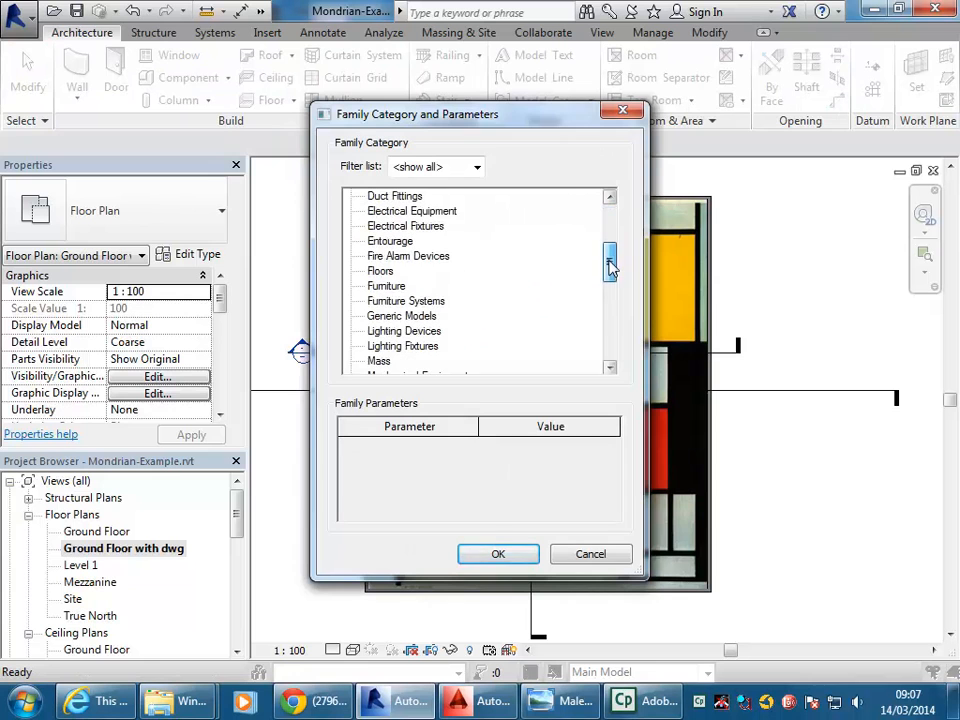
click(405, 316)
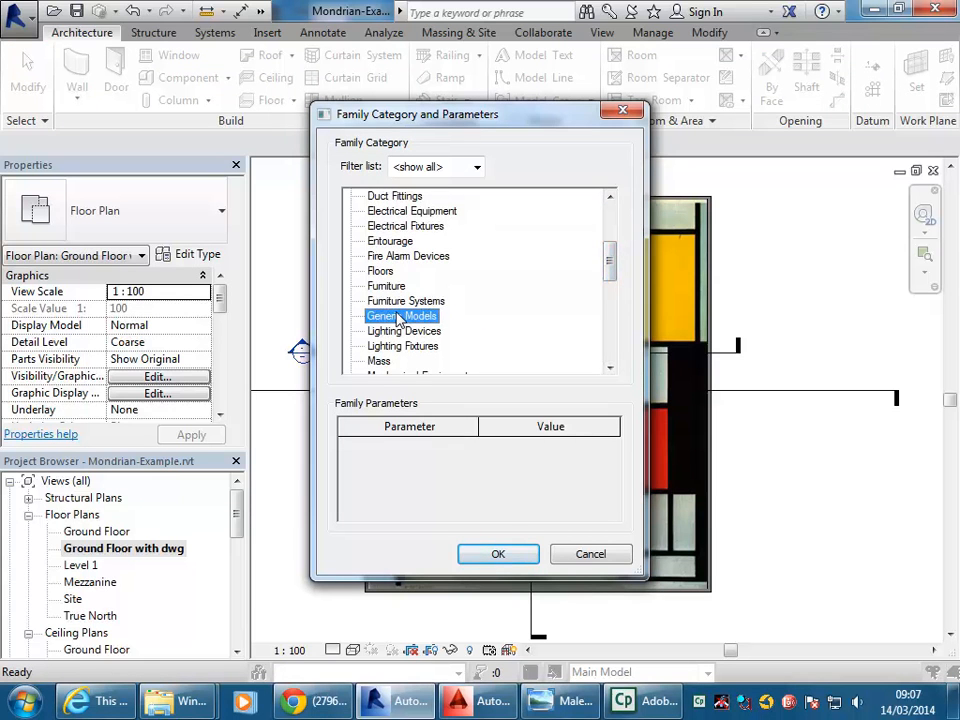
click(500, 556)
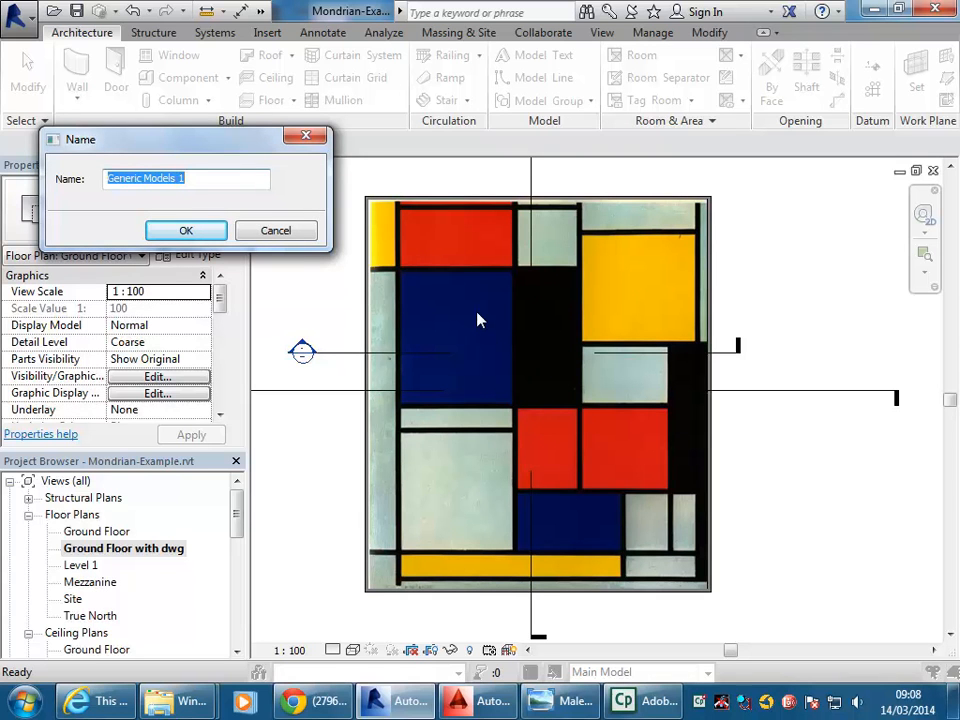
text(Columns)
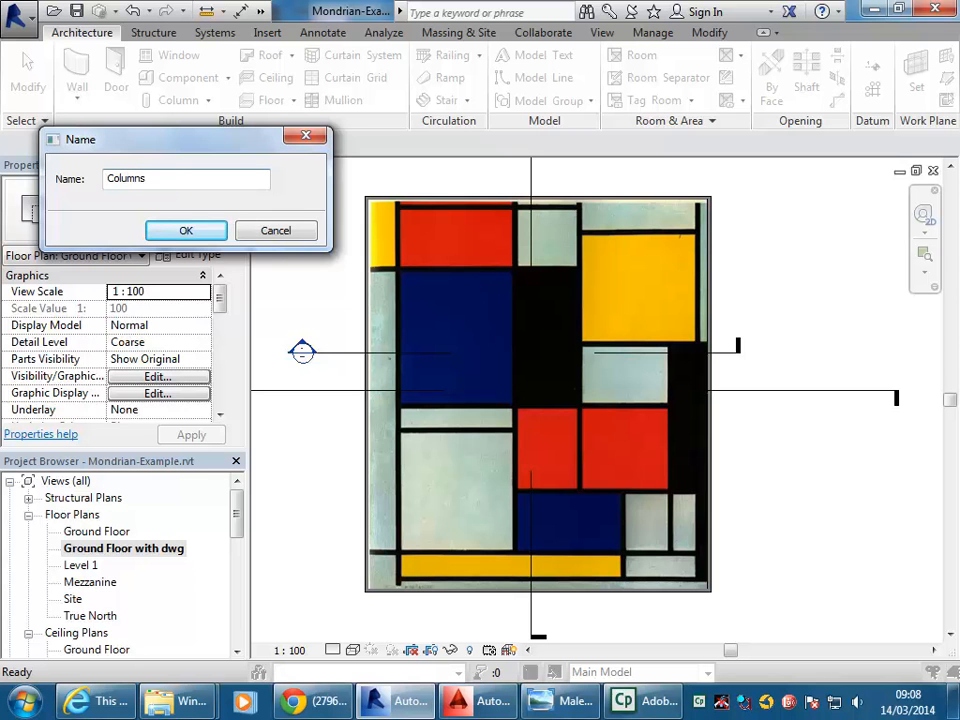
click(188, 231)
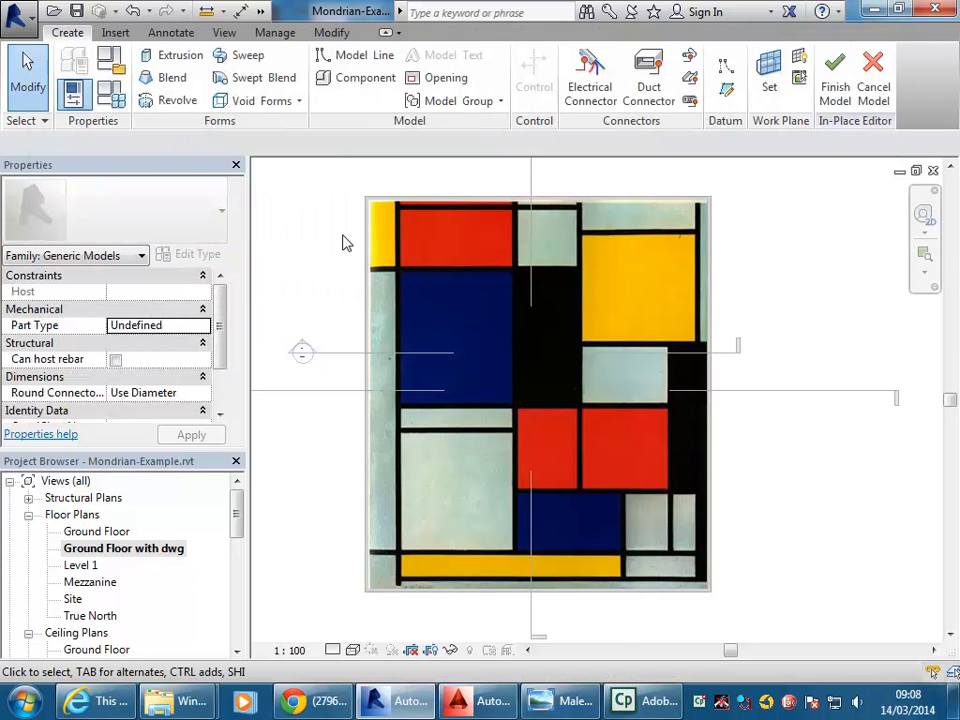
Start an extrusion and sketch a rectangle about 320 by 340 mm where the black bands cross between the upper-left yellow, red and blue blocks.
scroll(400, 240, up, 4)
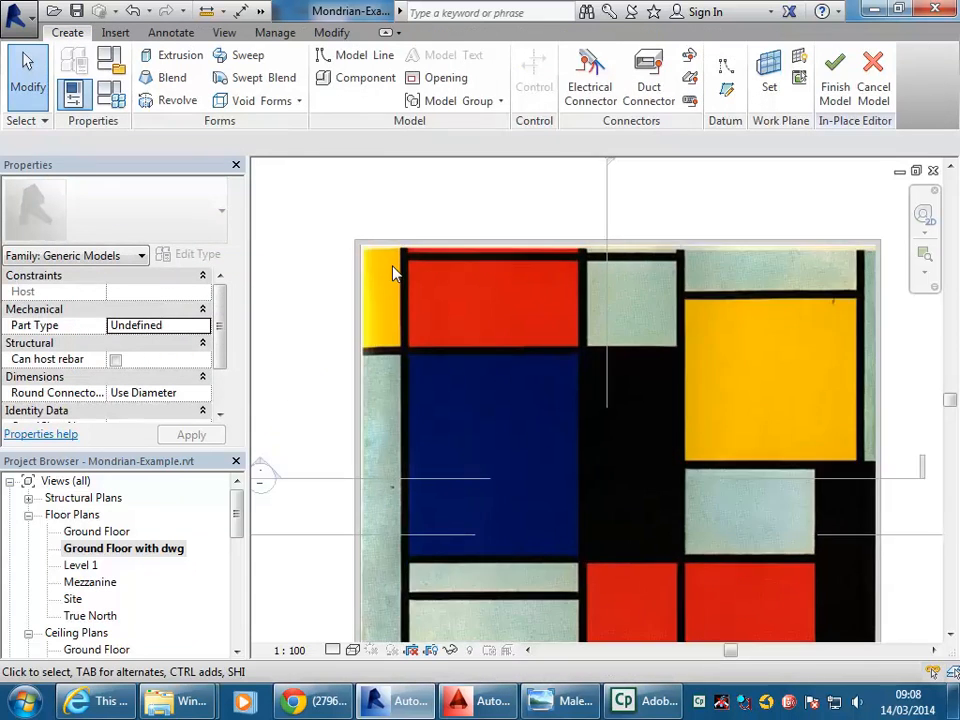
middle_click(450, 374)
middle_click(450, 374)
scroll(621, 335, up, 4)
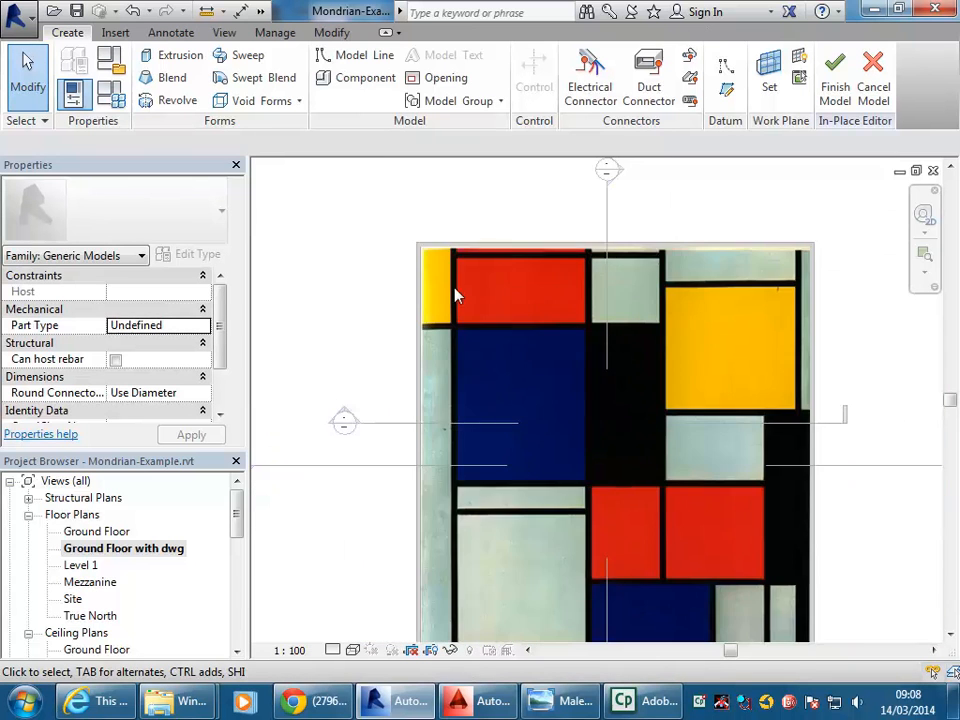
scroll(481, 291, up, 3)
scroll(487, 284, up, 3)
middle_drag(487, 284, 497, 390)
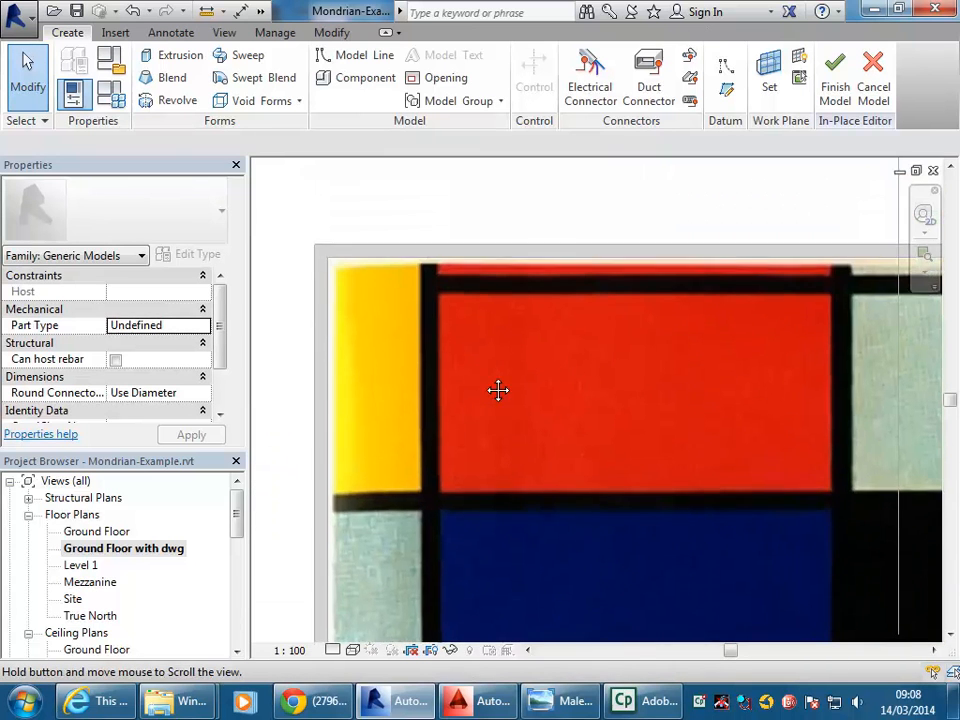
click(172, 57)
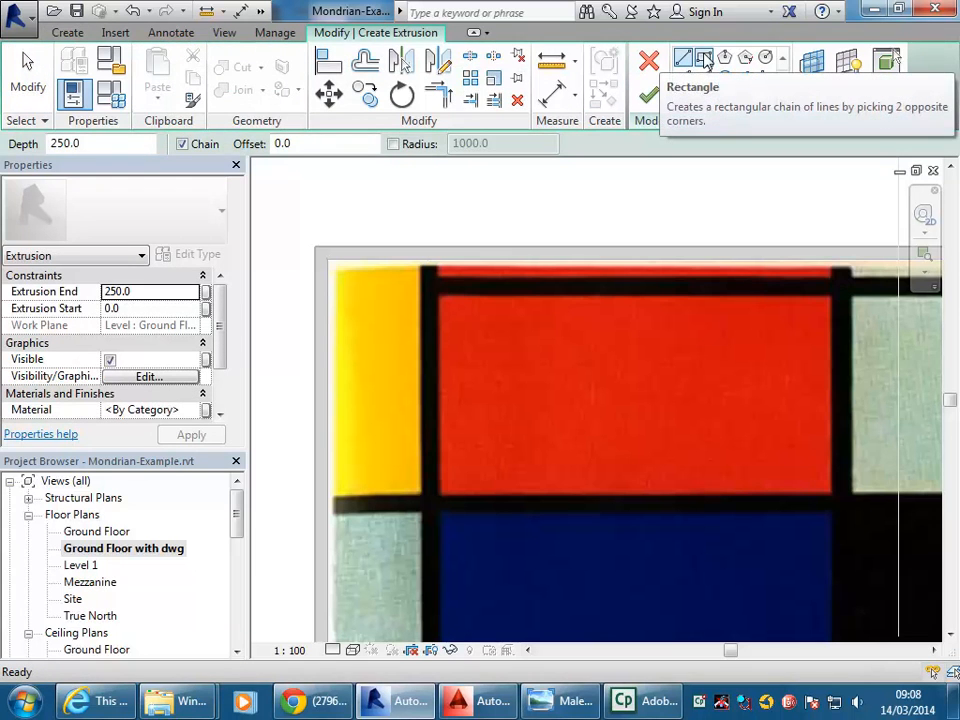
click(704, 58)
scroll(441, 448, up, 5)
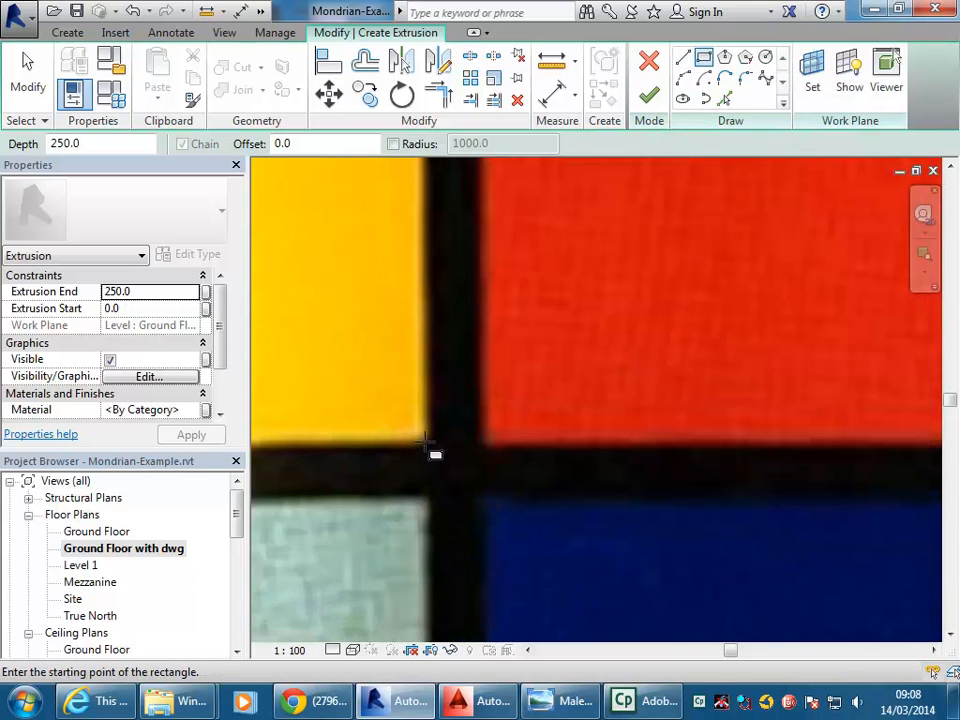
click(425, 439)
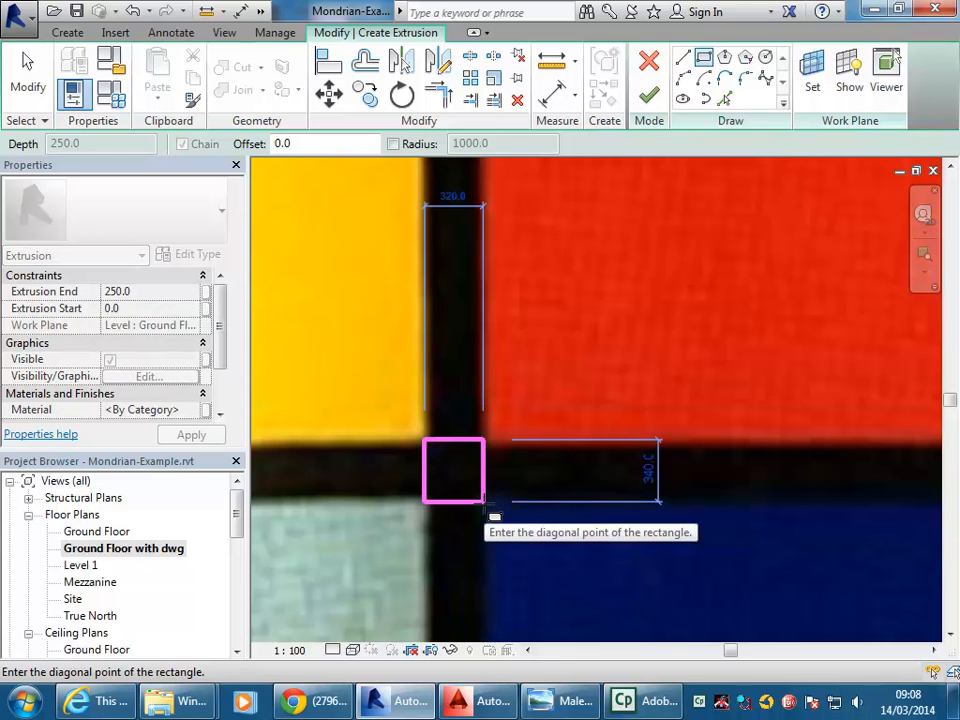
click(485, 502)
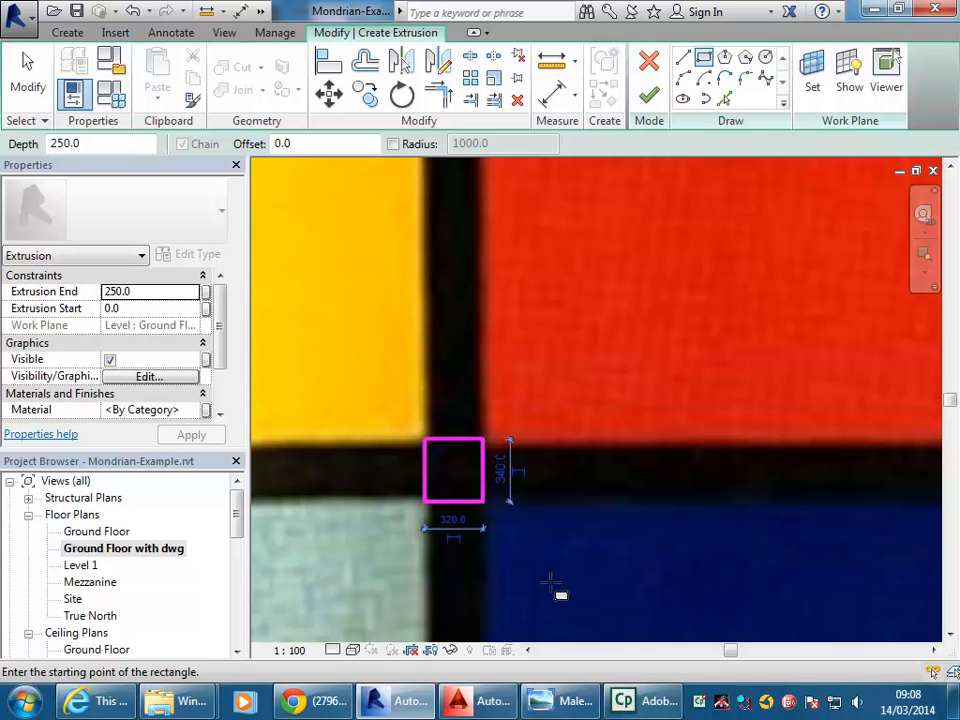
Set the sketched rectangle's height and width to 300 mm each and leave the rectangle tool.
scroll(493, 567, up, 3)
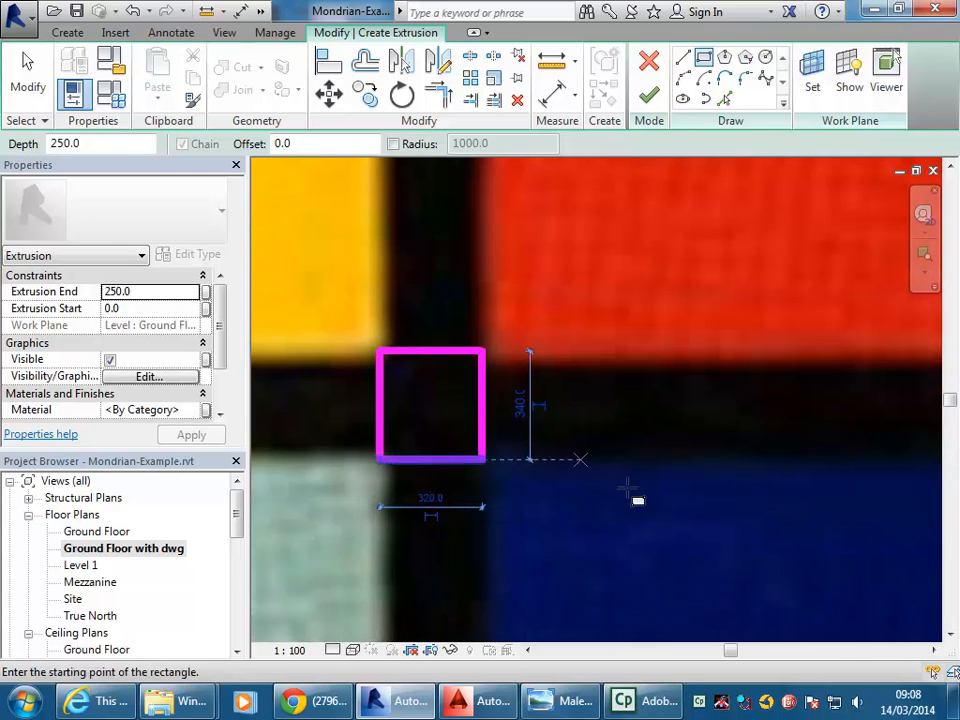
middle_drag(415, 478, 437, 485)
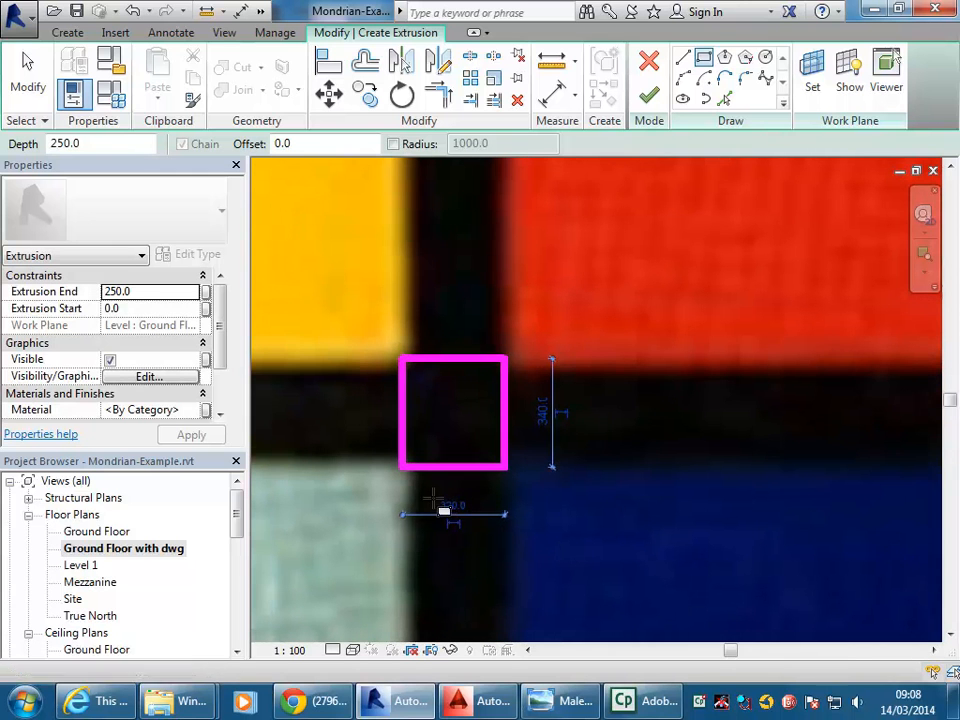
click(552, 418)
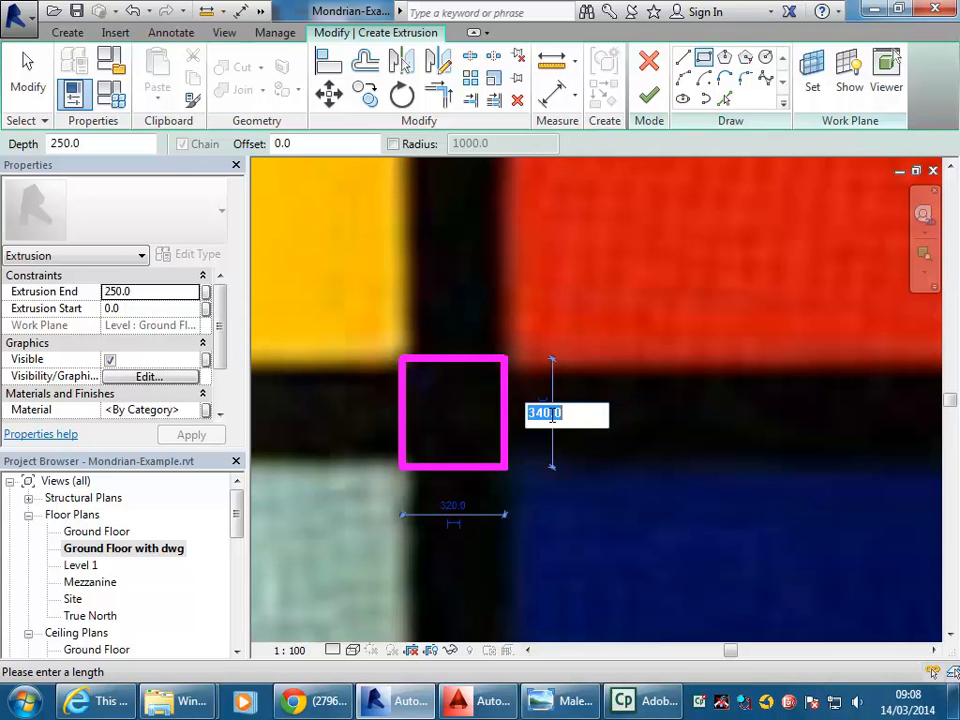
text(3)
key(Return)
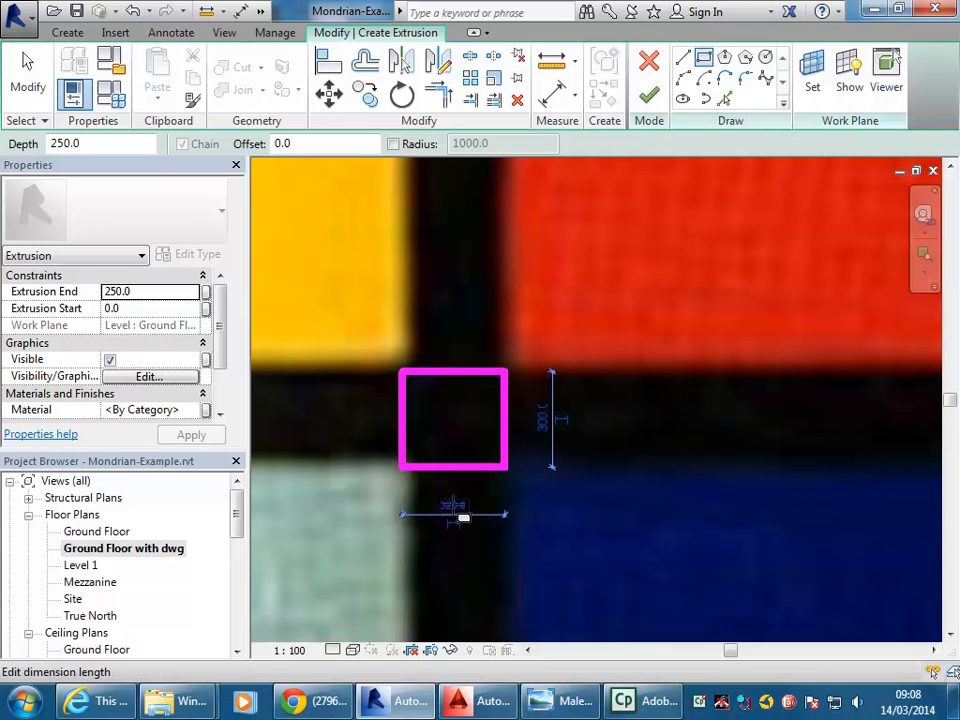
click(455, 506)
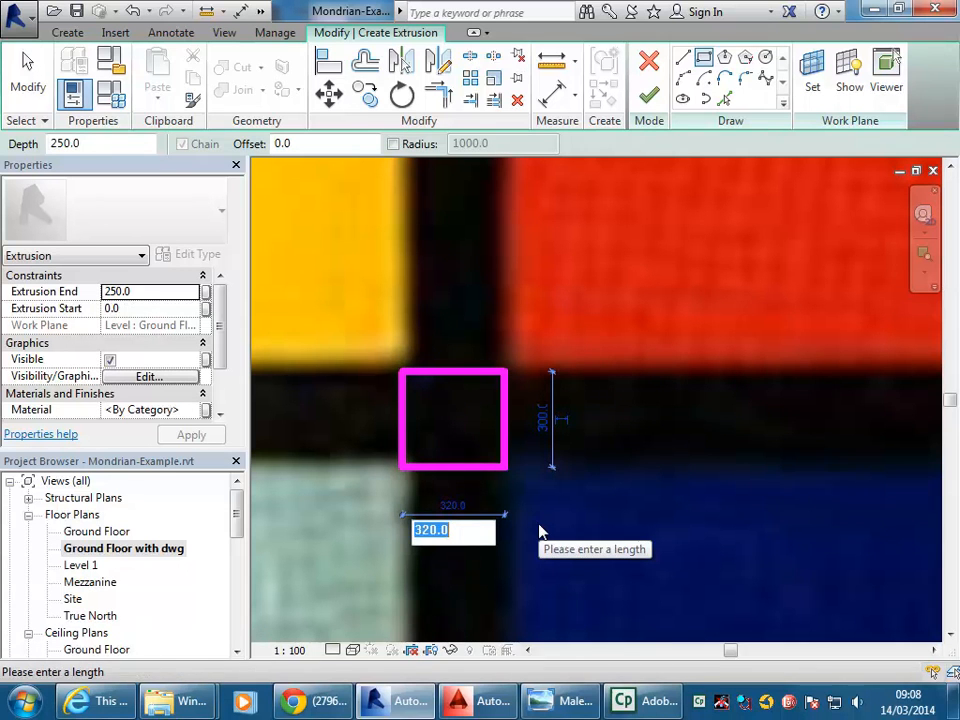
text(300)
key(Return)
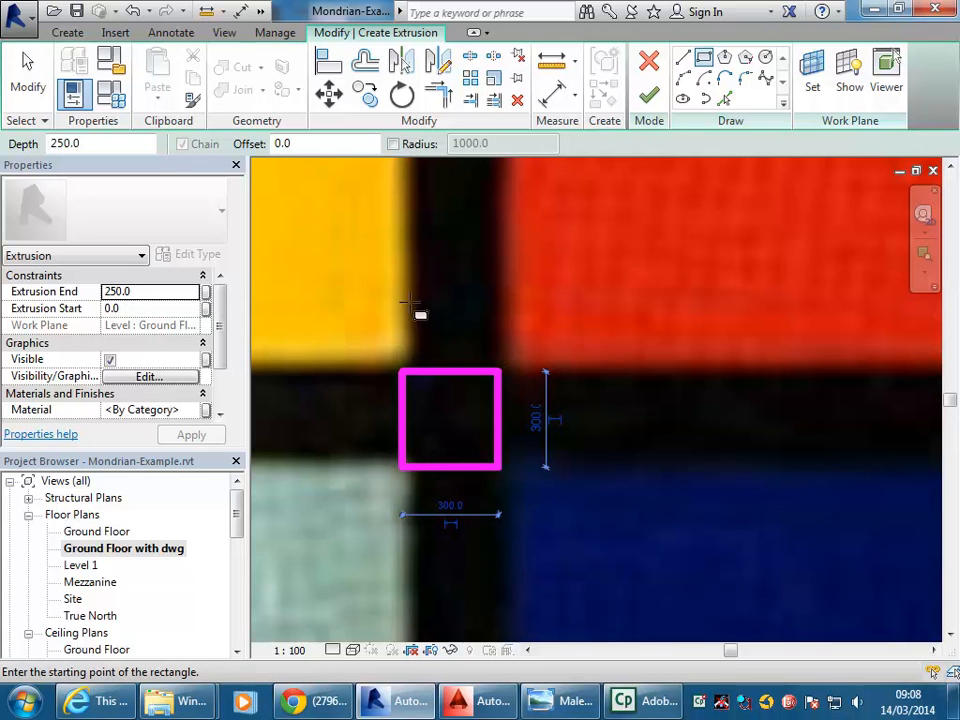
key(Escape)
key(Escape)
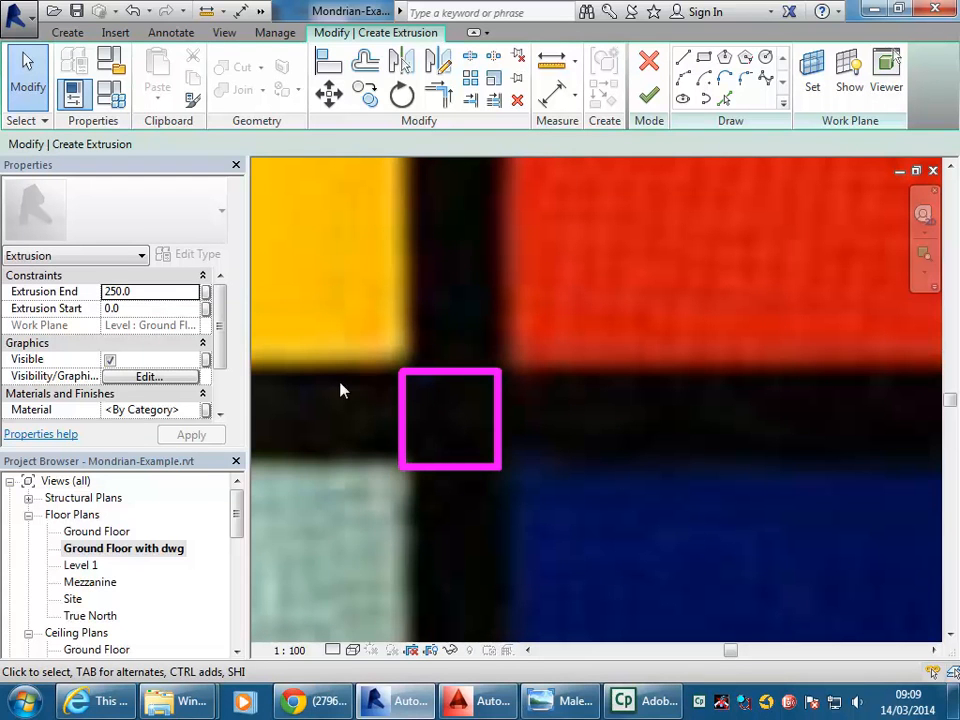
Check the side lengths of the sketched square by selecting its edges one after another.
middle_drag(354, 347, 392, 354)
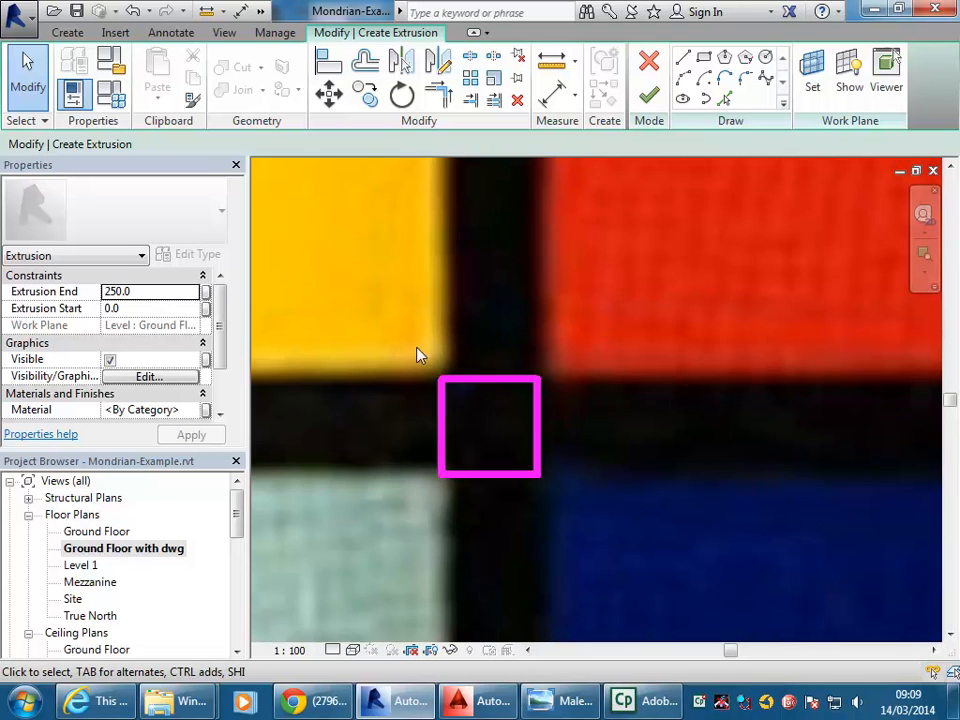
scroll(418, 354, up, 1)
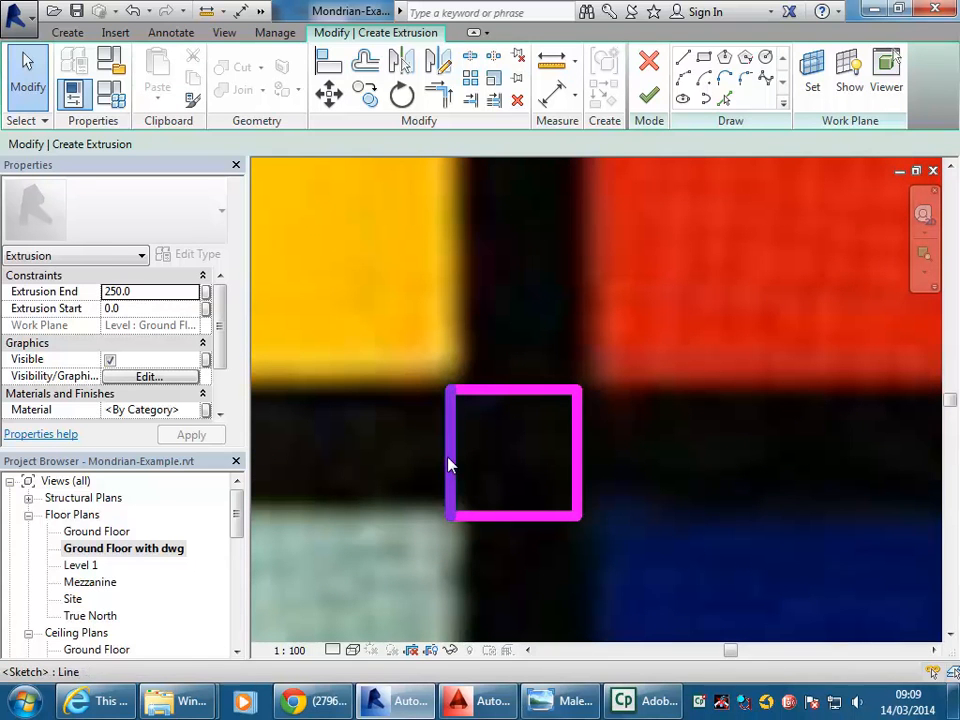
click(450, 461)
click(577, 459)
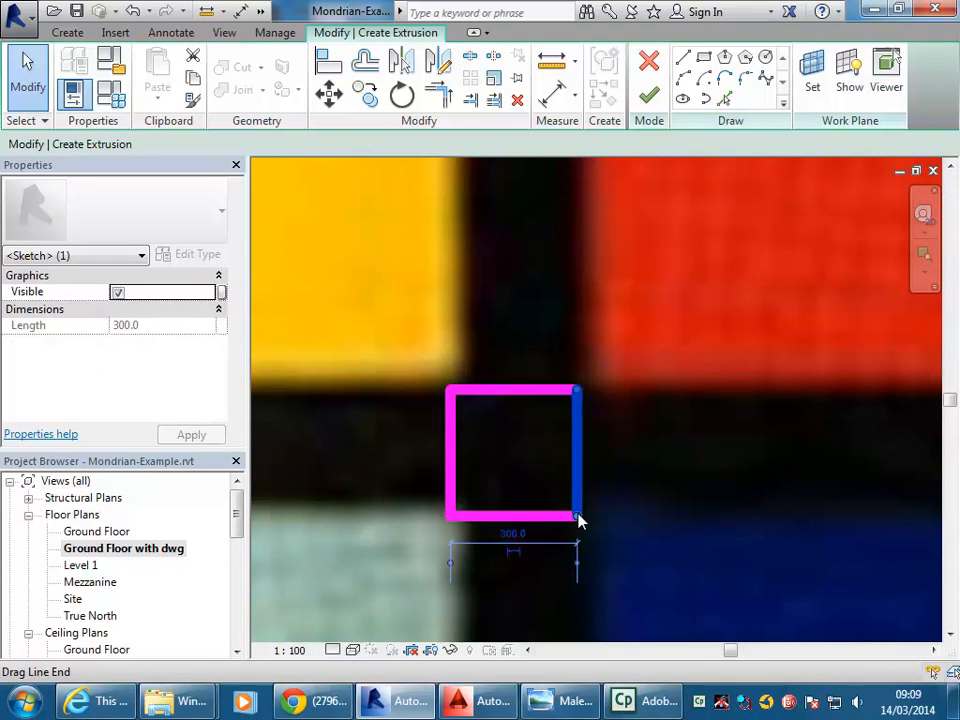
click(501, 391)
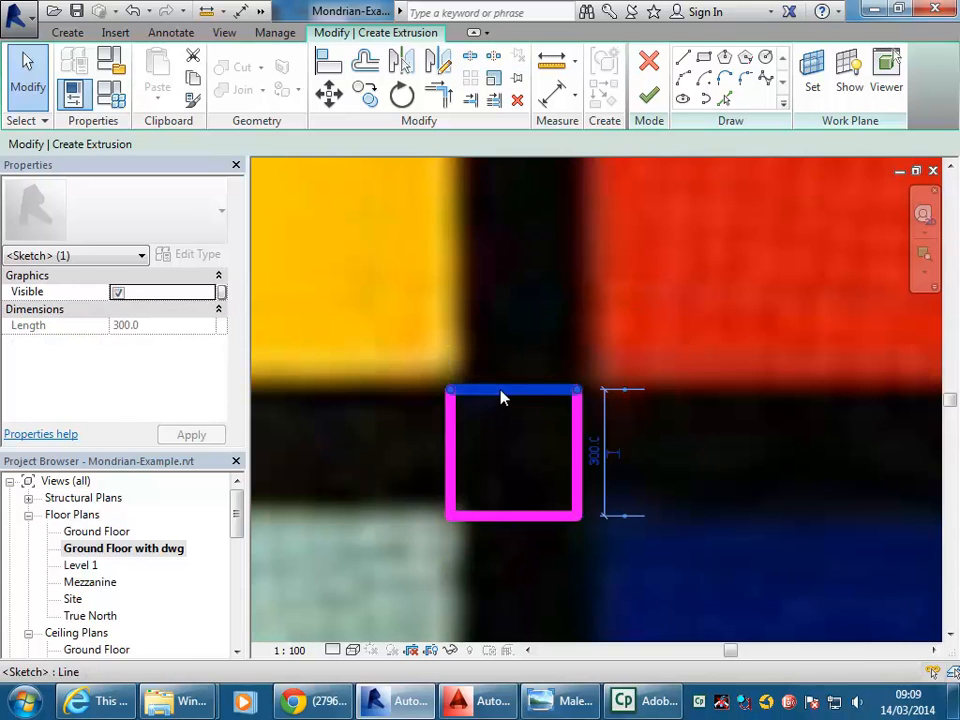
click(600, 458)
click(529, 517)
click(525, 516)
scroll(466, 432, down, 1)
middle_drag(466, 432, 430, 409)
click(387, 301)
Select the four sketch lines of the square with a selection window around it.
scroll(395, 297, down, 1)
middle_drag(397, 295, 437, 290)
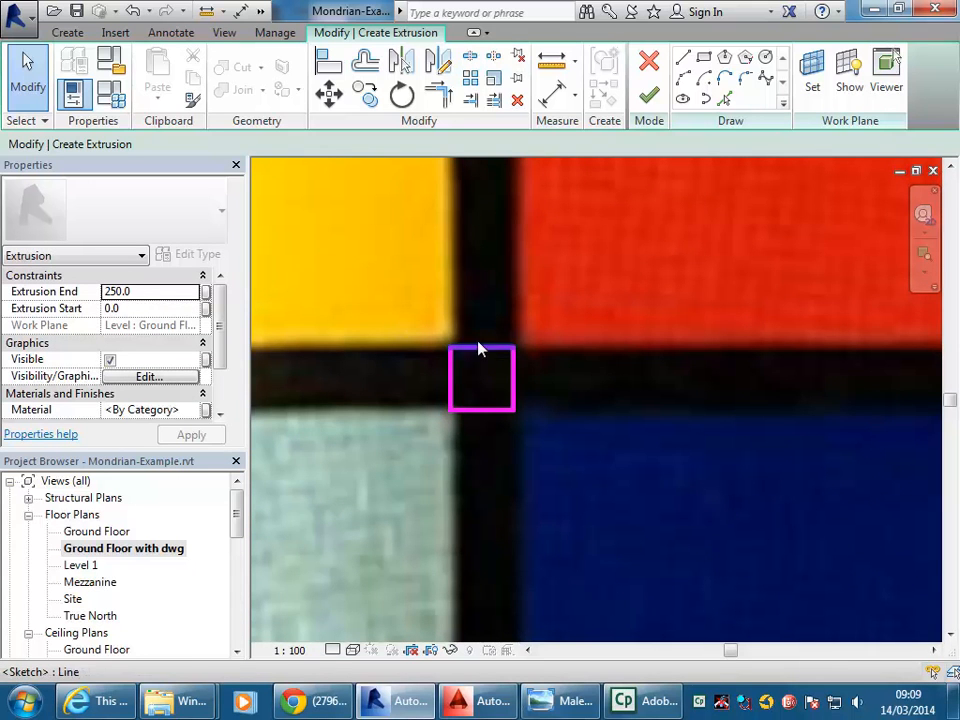
scroll(364, 295, down, 1)
middle_drag(364, 295, 475, 312)
drag(438, 278, 616, 419)
middle_drag(431, 292, 440, 304)
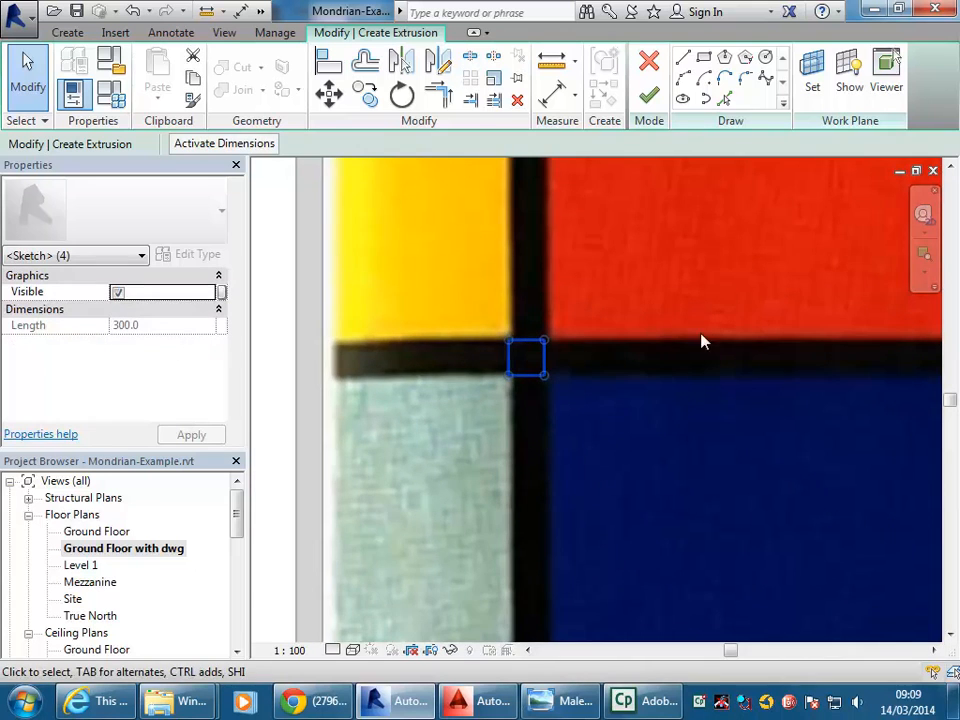
middle_drag(538, 306, 591, 344)
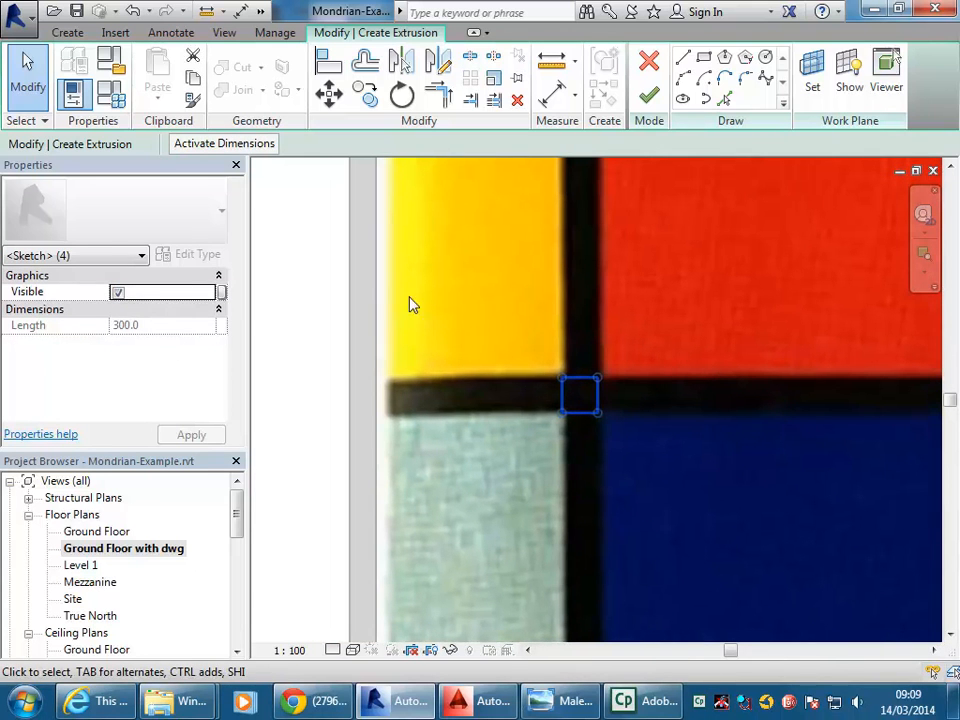
mouse_move(300, 294)
mouse_down()
mouse_move(306, 311)
mouse_move(643, 486)
mouse_up()
scroll(600, 364, up, 4)
scroll(600, 364, down, 3)
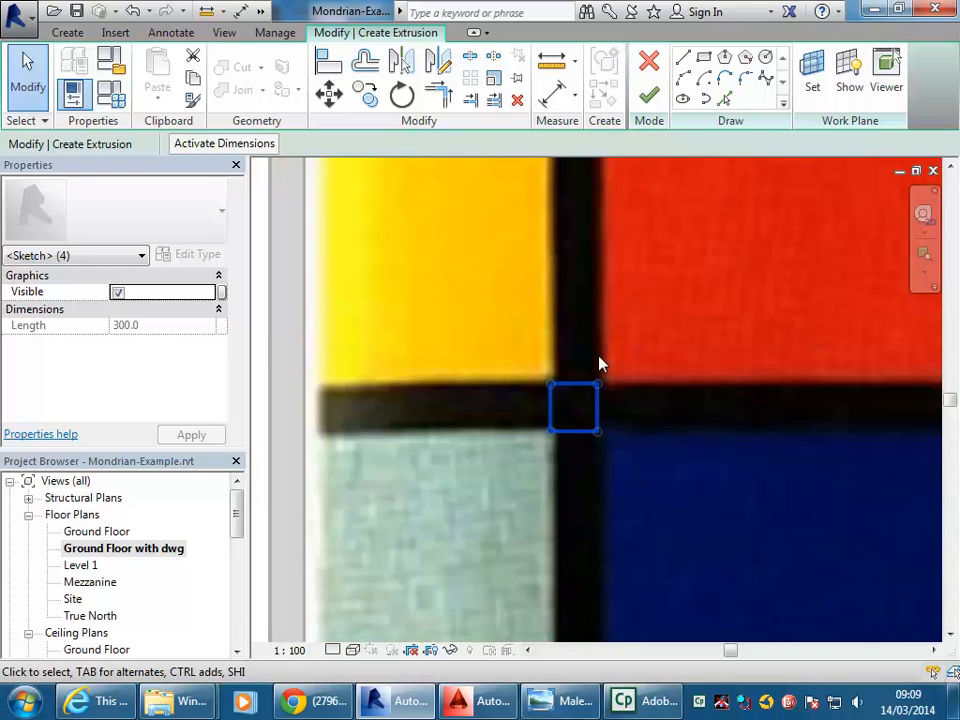
scroll(599, 357, up, 5)
middle_drag(600, 413, 577, 296)
scroll(577, 296, up, 4)
scroll(592, 382, down, 1)
middle_drag(597, 385, 621, 395)
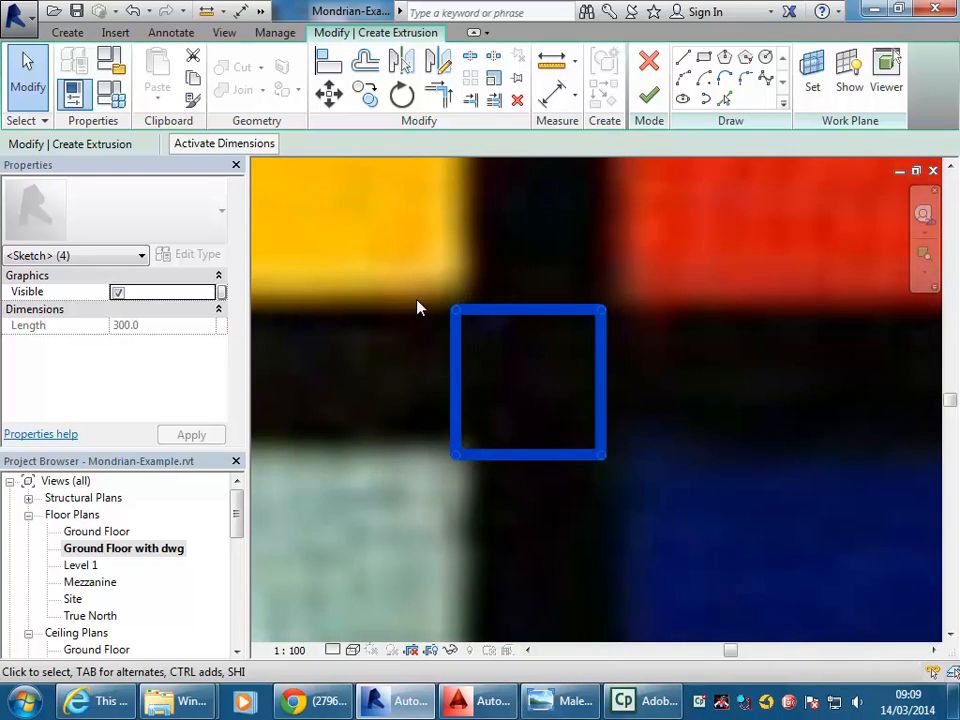
Select all four sides of the square and nudge it to the right so it sits within the black band crossing.
click(534, 312)
ctrl+click(454, 385)
ctrl+click(527, 457)
ctrl+click(598, 398)
scroll(360, 251, down, 1)
mouse_move(360, 251)
middle_down()
mouse_move(446, 317)
mouse_move(436, 313)
middle_up()
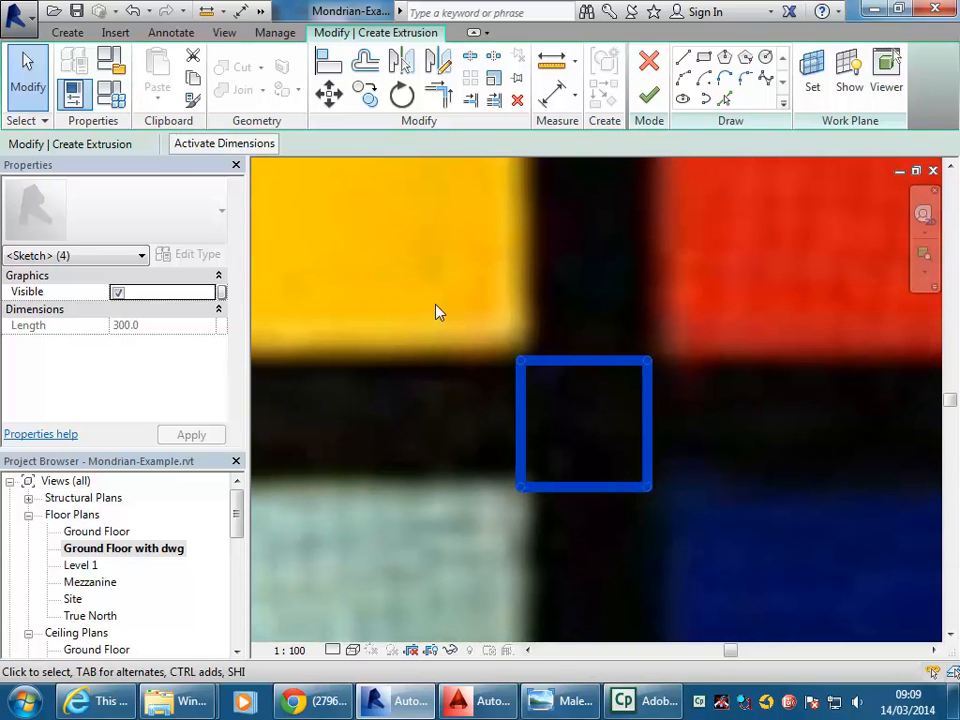
key(Right)
key(Right)
key(Right)
key(Right)
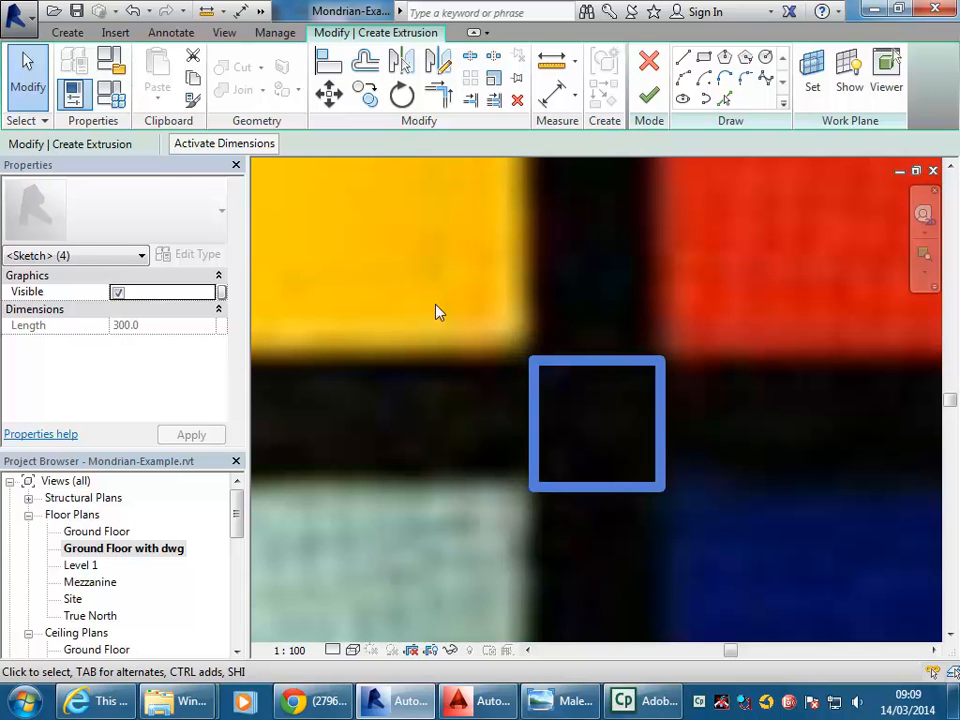
middle_drag(506, 407, 368, 339)
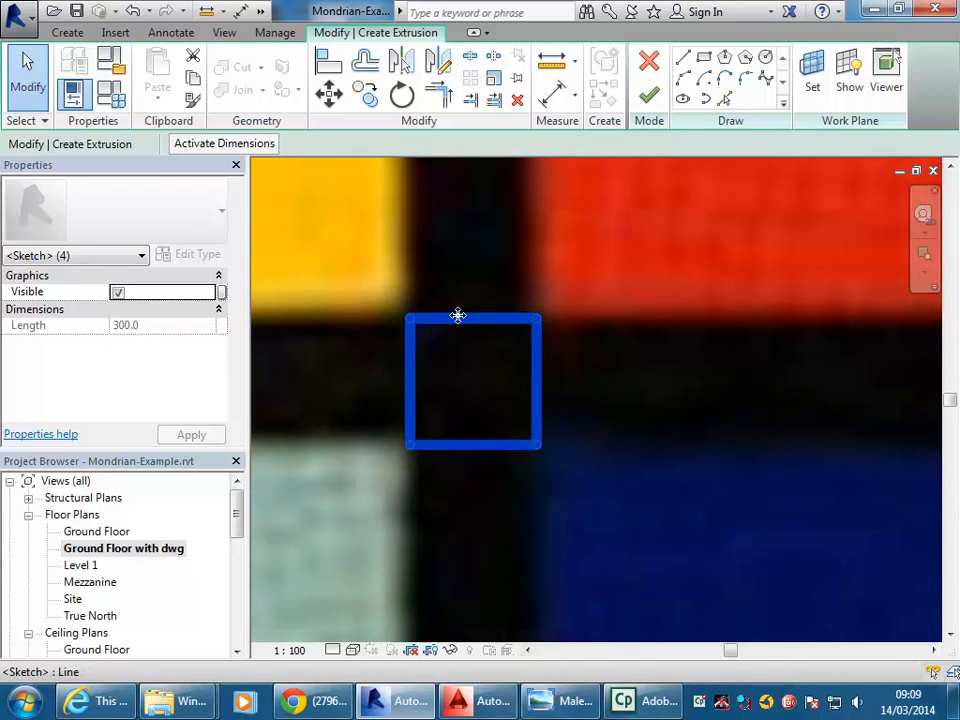
mouse_move(448, 313)
mouse_down()
mouse_move(465, 309)
mouse_move(464, 331)
mouse_up()
key(Left)
Copy the square horizontally to the band crossing between the red, blue and grey blocks, using its lower-left corner as base point.
scroll(478, 368, down, 2)
middle_drag(483, 374, 467, 375)
scroll(393, 308, down, 1)
mouse_move(393, 299)
middle_down()
mouse_move(444, 307)
mouse_move(410, 289)
mouse_move(420, 270)
mouse_move(409, 263)
middle_up()
scroll(409, 287, down, 2)
scroll(409, 263, down, 1)
middle_drag(604, 381, 548, 458)
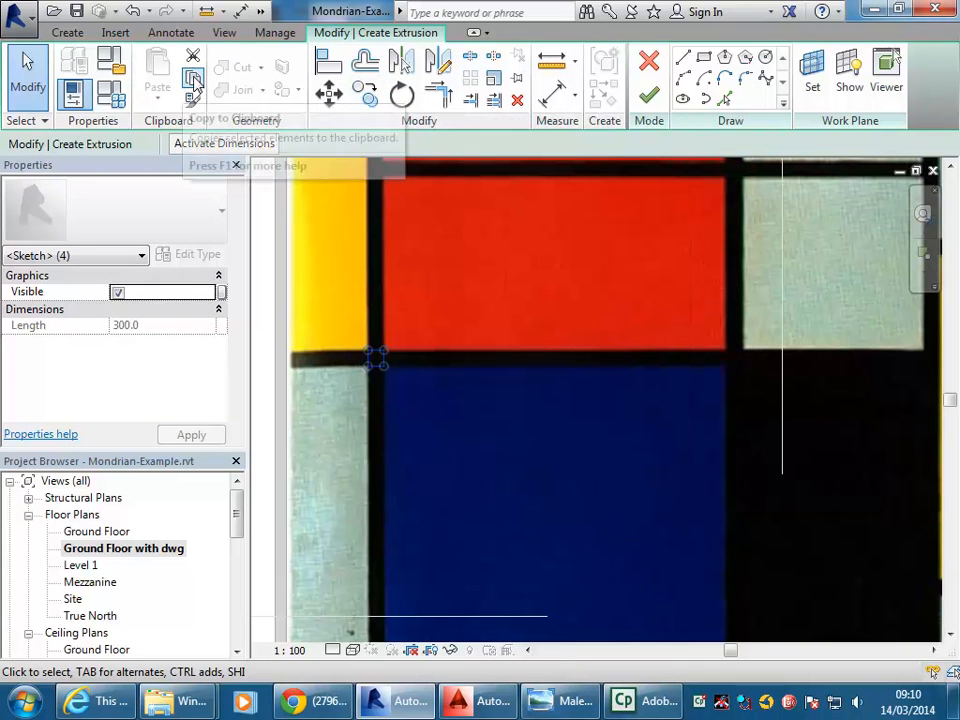
click(366, 95)
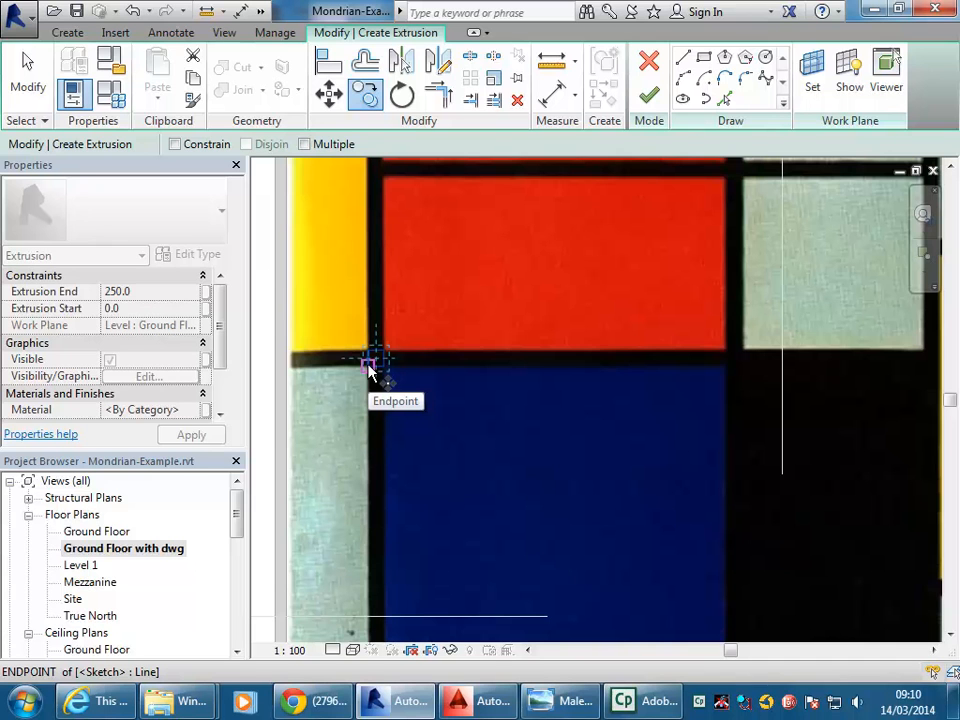
click(369, 361)
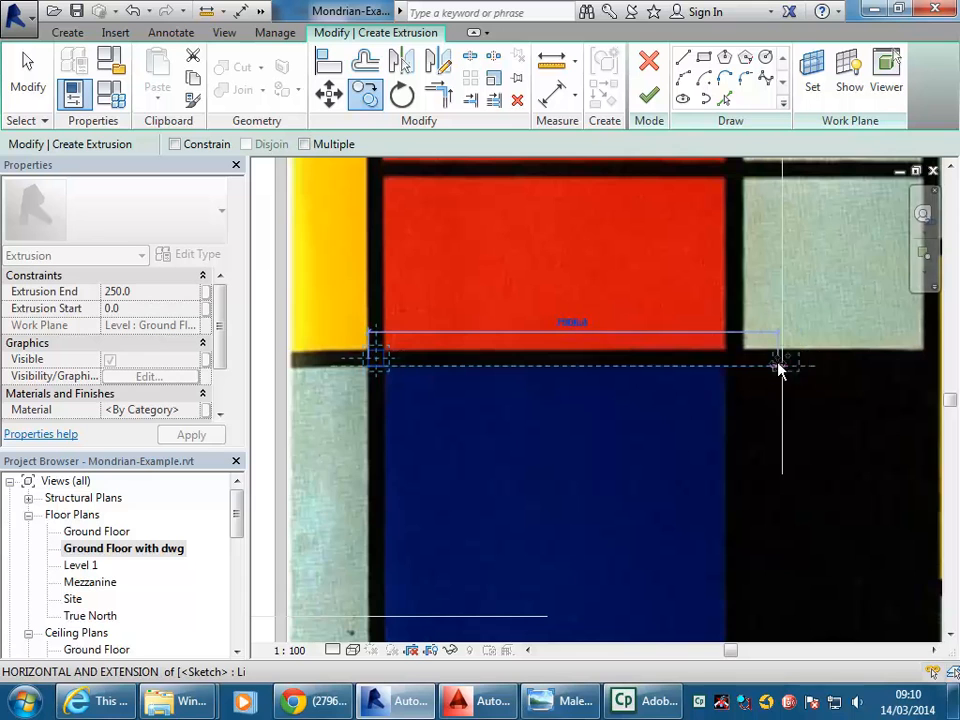
middle_drag(767, 363, 665, 363)
scroll(663, 363, up, 3)
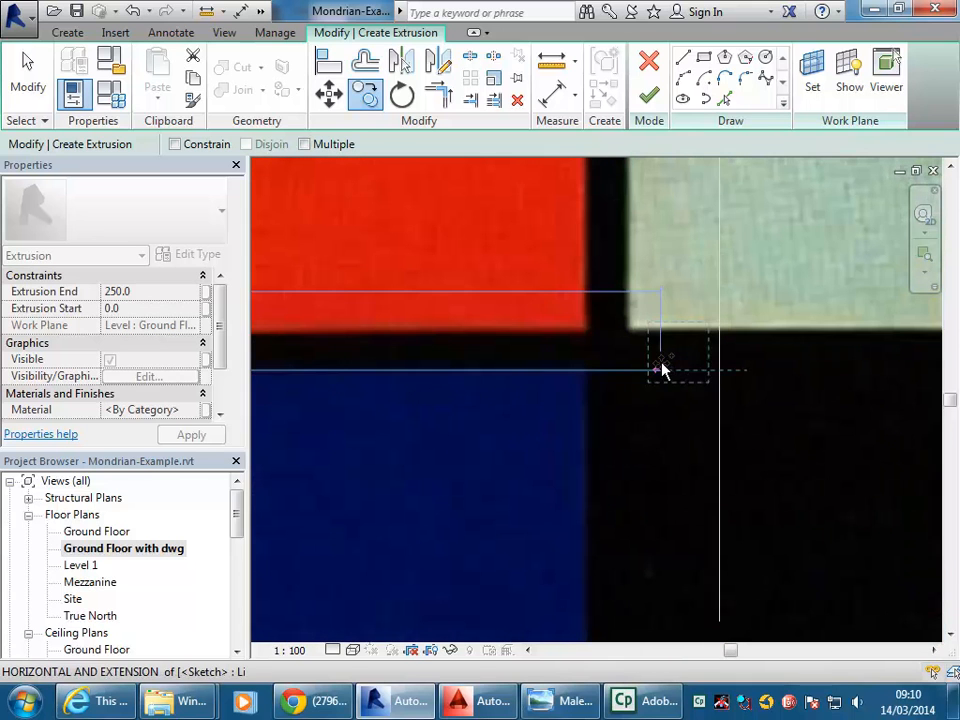
click(590, 372)
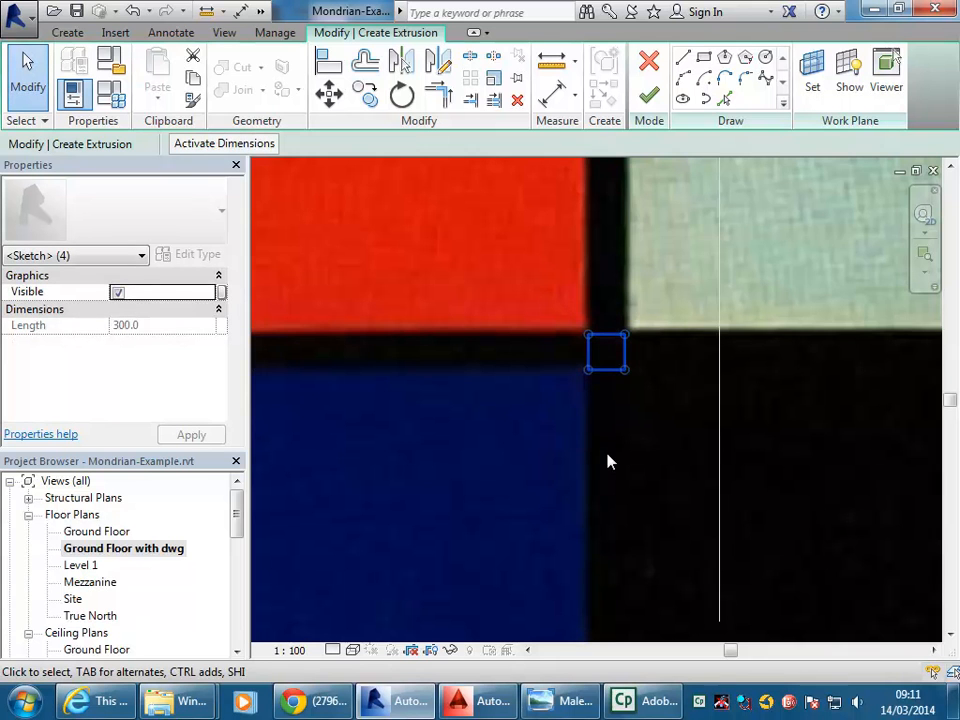
Copy the second square with Multiple enabled from its centre, placing a copy straight below at the large blue block's lower-right corner.
scroll(606, 461, down, 1)
mouse_move(525, 336)
middle_down()
mouse_move(508, 486)
mouse_move(528, 421)
middle_up()
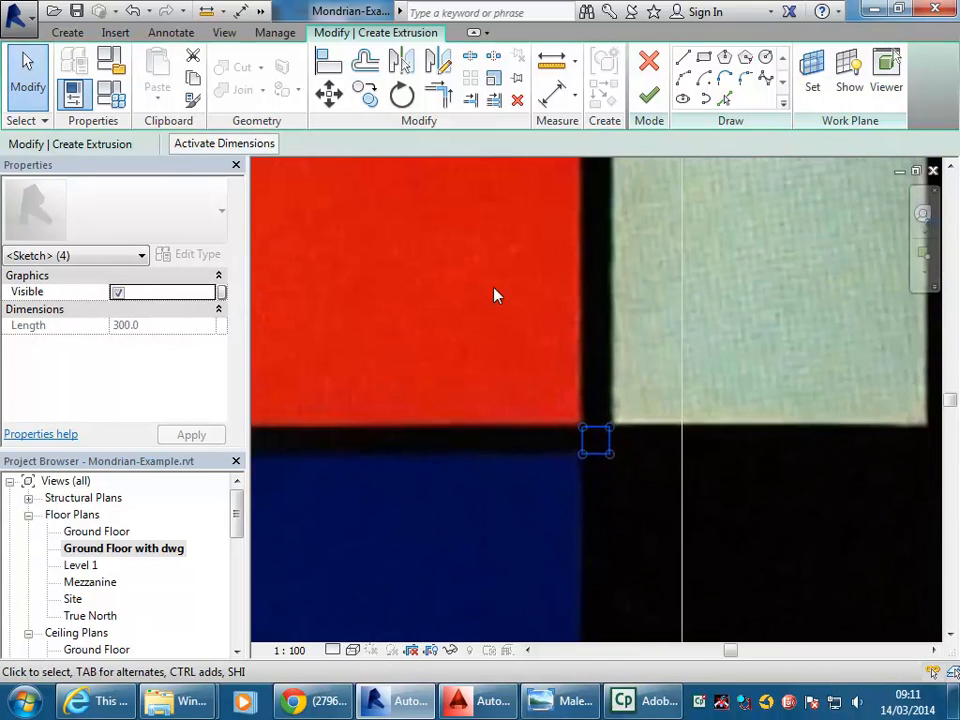
middle_drag(495, 294, 505, 376)
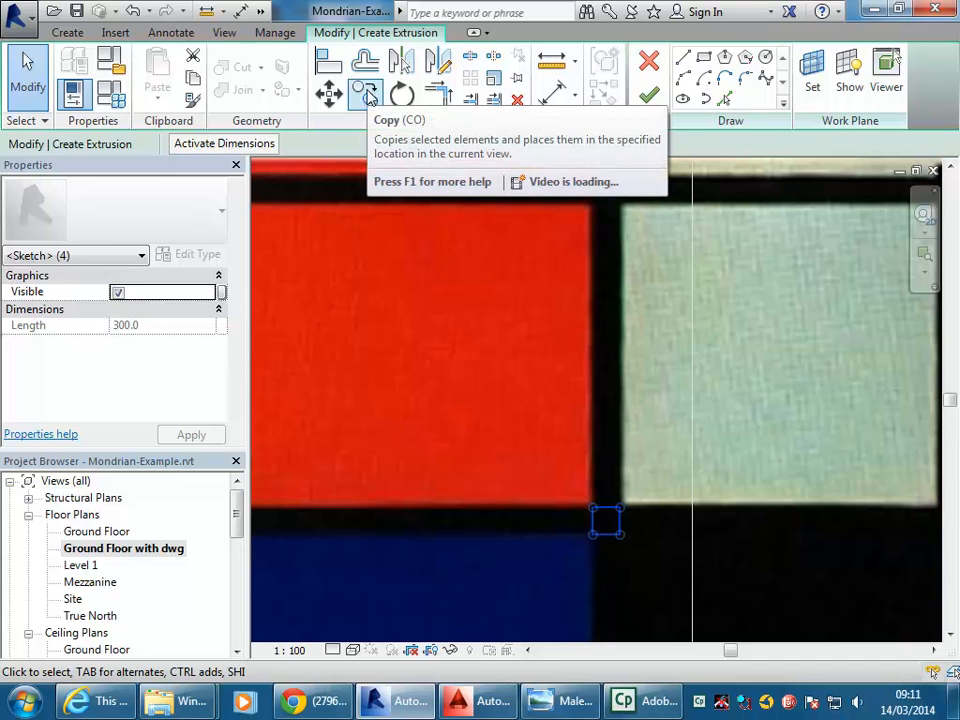
click(369, 94)
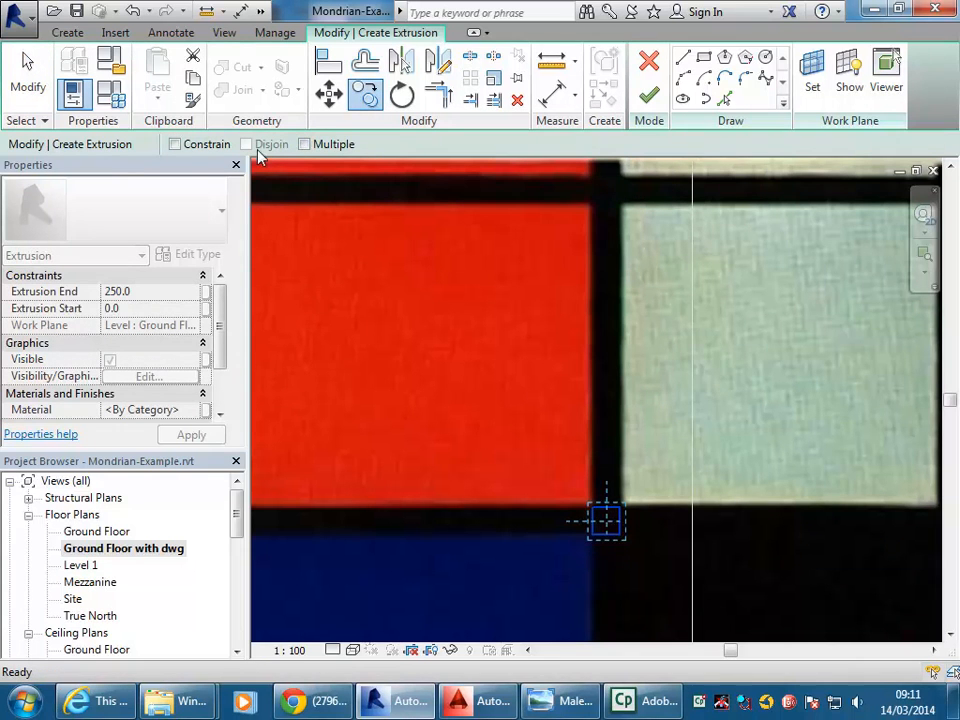
click(304, 144)
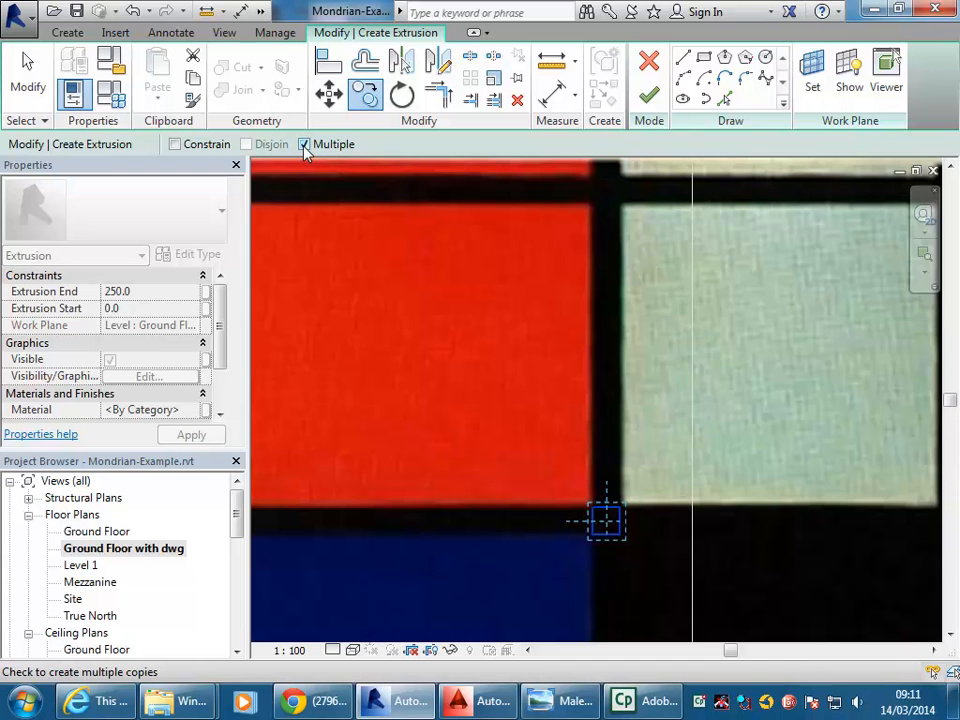
middle_drag(586, 458, 549, 349)
scroll(550, 349, up, 5)
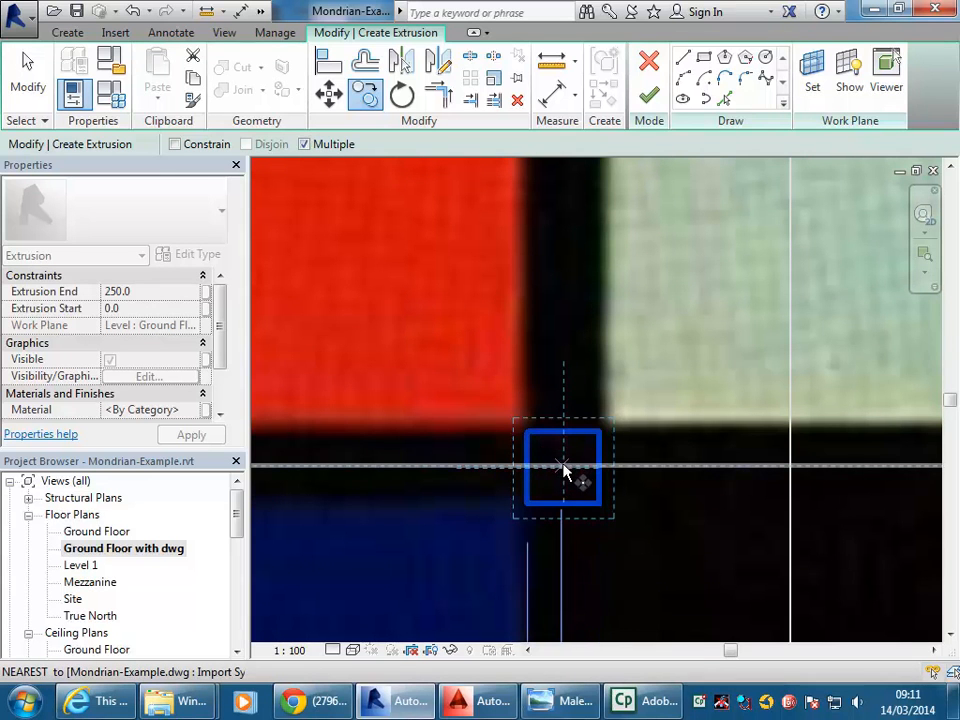
click(563, 473)
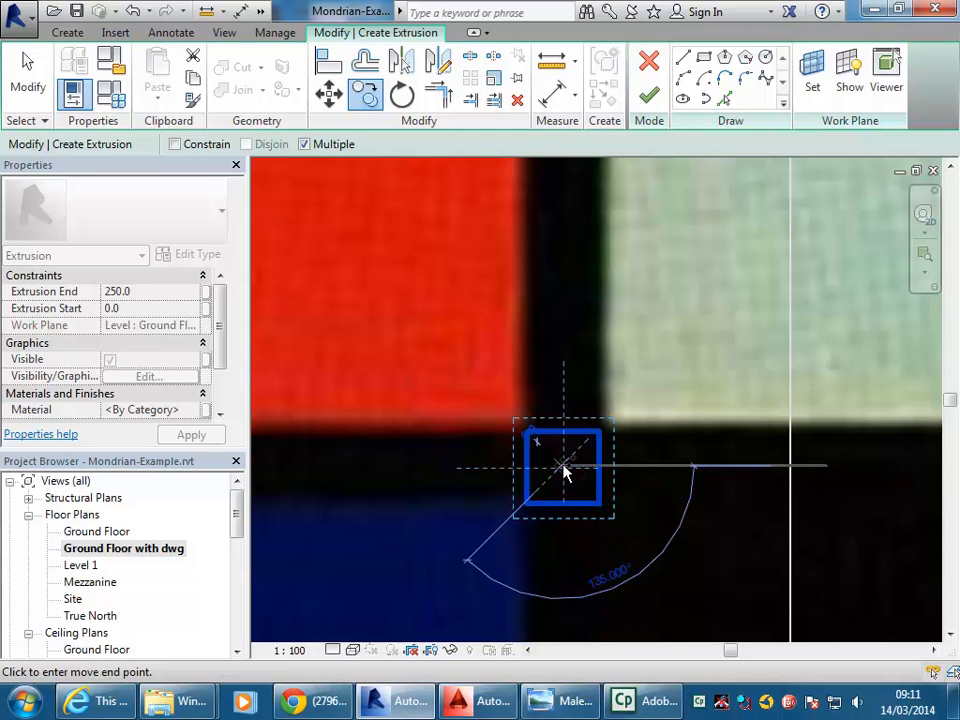
scroll(563, 473, down, 5)
middle_drag(568, 519, 592, 275)
scroll(574, 454, up, 4)
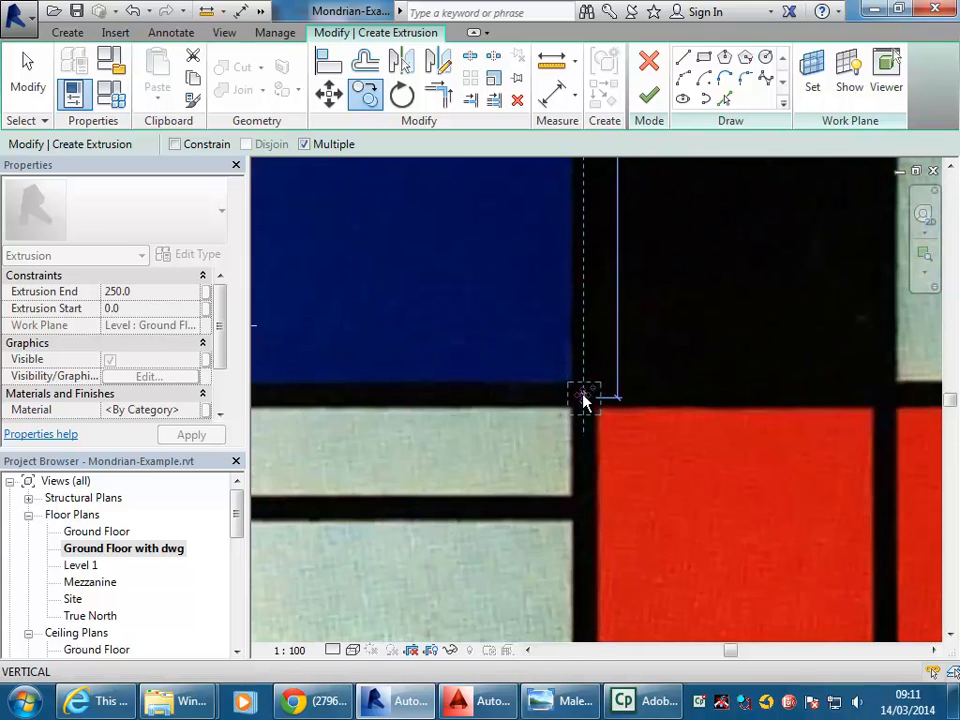
scroll(585, 402, up, 3)
click(585, 402)
Place another copy straight below, where the horizontal band between the two grey blocks meets the vertical band.
scroll(588, 425, down, 2)
middle_drag(588, 425, 580, 300)
scroll(576, 430, up, 2)
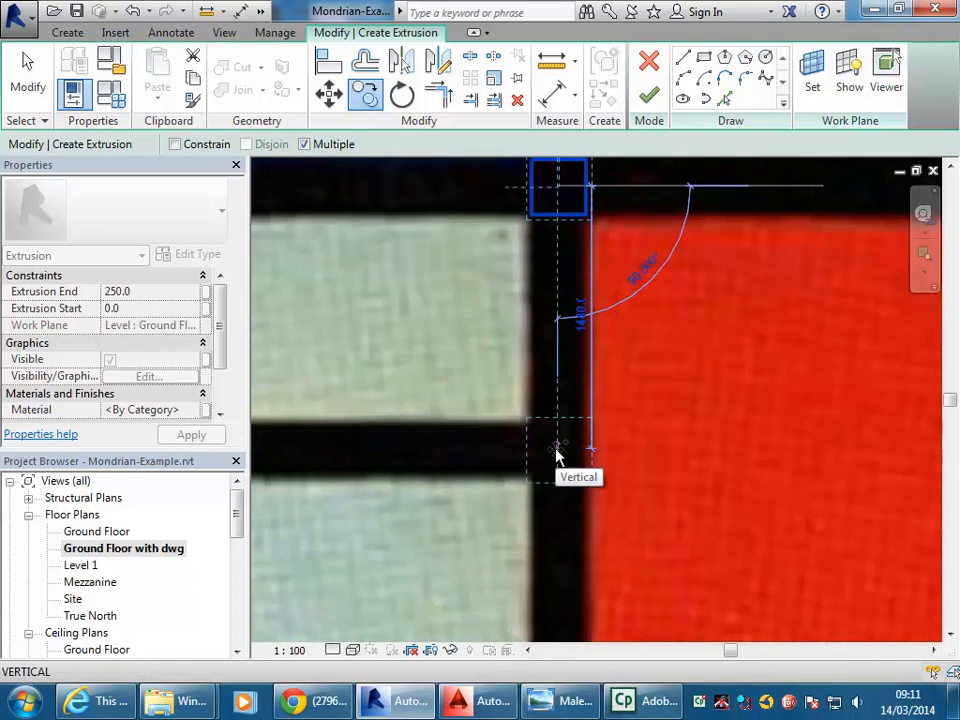
click(556, 450)
Place a further copy straight below, at the crossing between the red block and the lower blue block, and end the copying.
scroll(557, 450, down, 2)
middle_drag(560, 446, 550, 246)
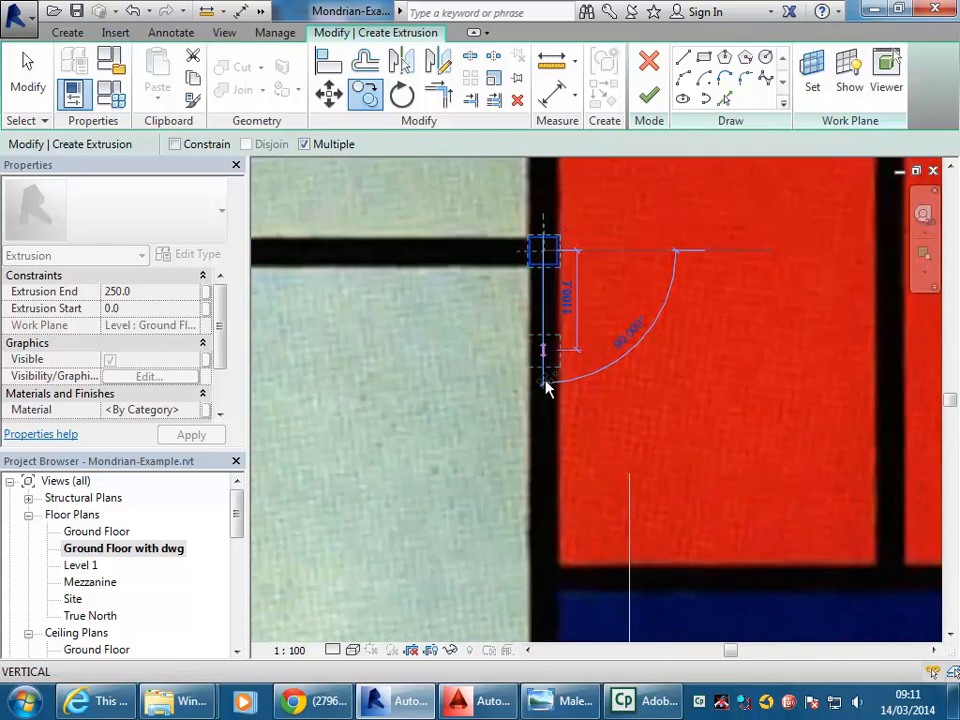
scroll(548, 480, down, 1)
middle_drag(550, 505, 535, 318)
scroll(535, 318, up, 4)
click(526, 410)
scroll(526, 408, down, 1)
middle_drag(526, 408, 549, 358)
scroll(549, 358, down, 3)
scroll(563, 510, up, 3)
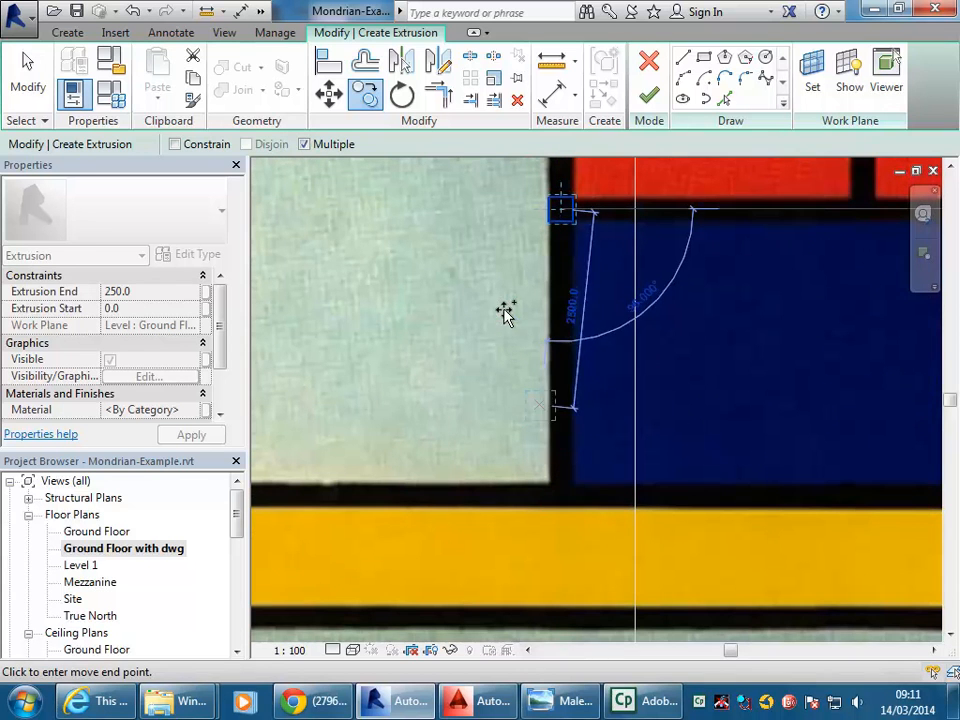
key(Escape)
Review the positions of the column squares across the floor plan and clear the selection.
scroll(450, 320, down, 2)
middle_drag(453, 334, 530, 436)
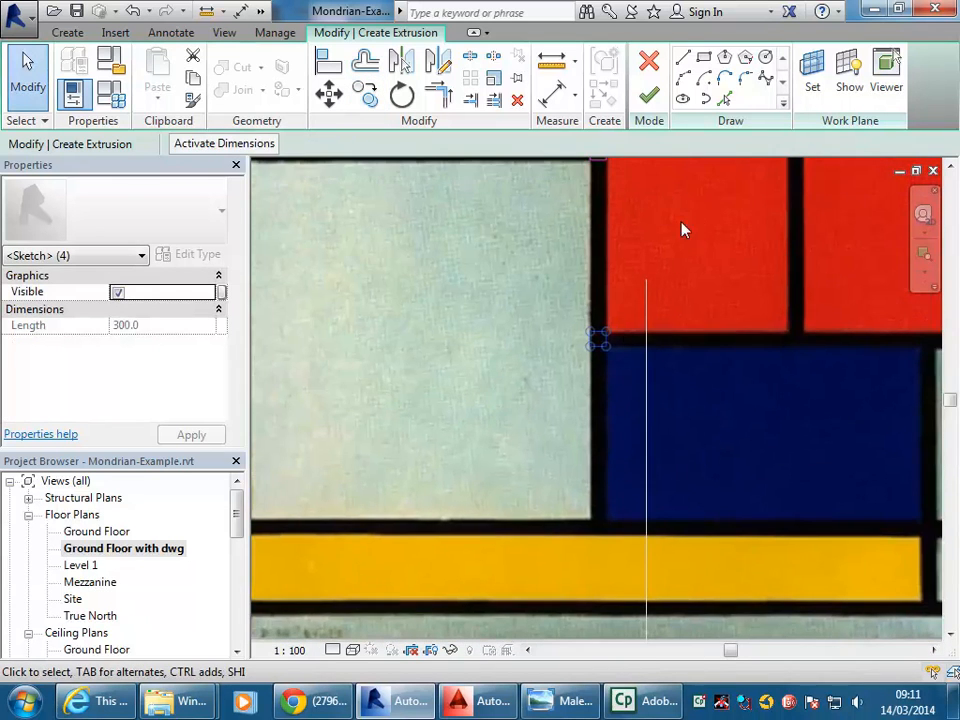
scroll(683, 273, up, 2)
middle_drag(683, 273, 594, 407)
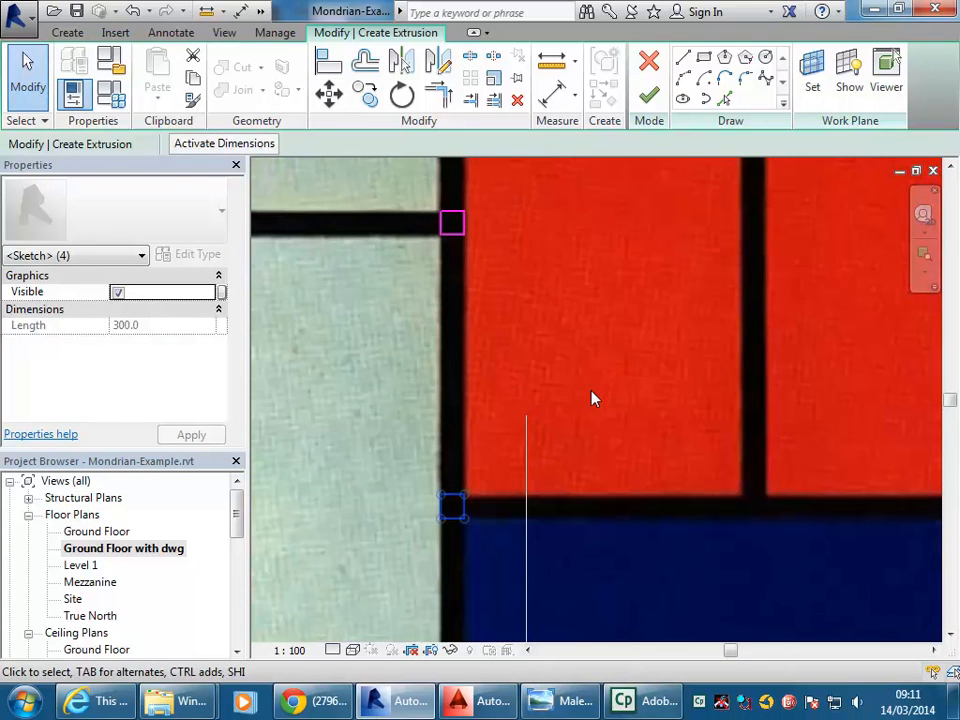
scroll(592, 400, down, 5)
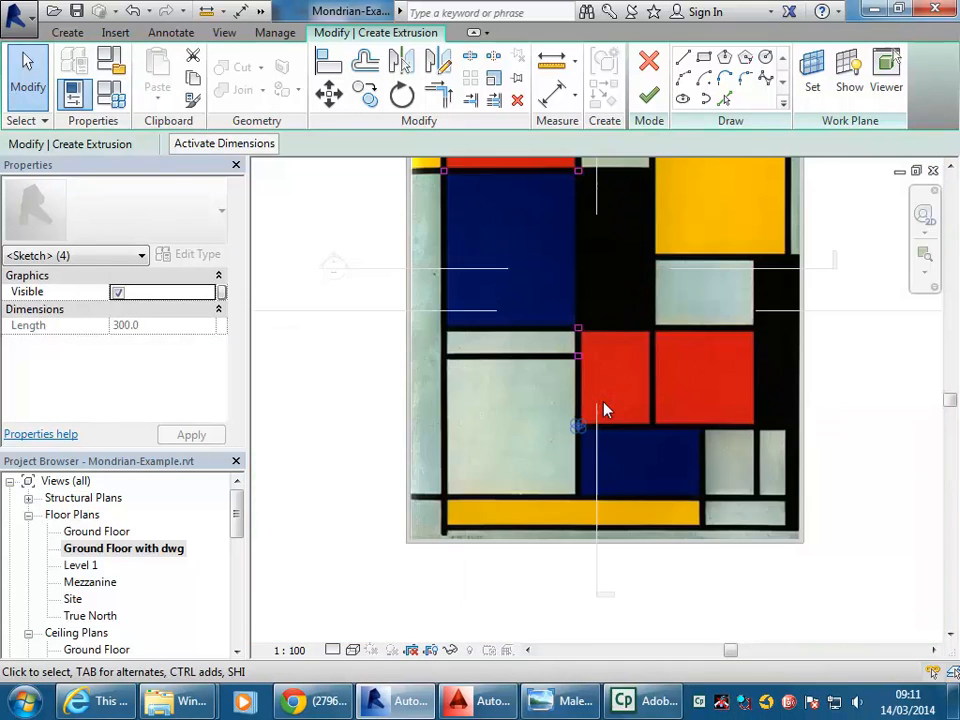
scroll(640, 353, up, 3)
mouse_move(640, 353)
middle_down()
mouse_move(632, 416)
mouse_move(662, 437)
middle_up()
scroll(594, 335, down, 2)
middle_drag(594, 335, 573, 366)
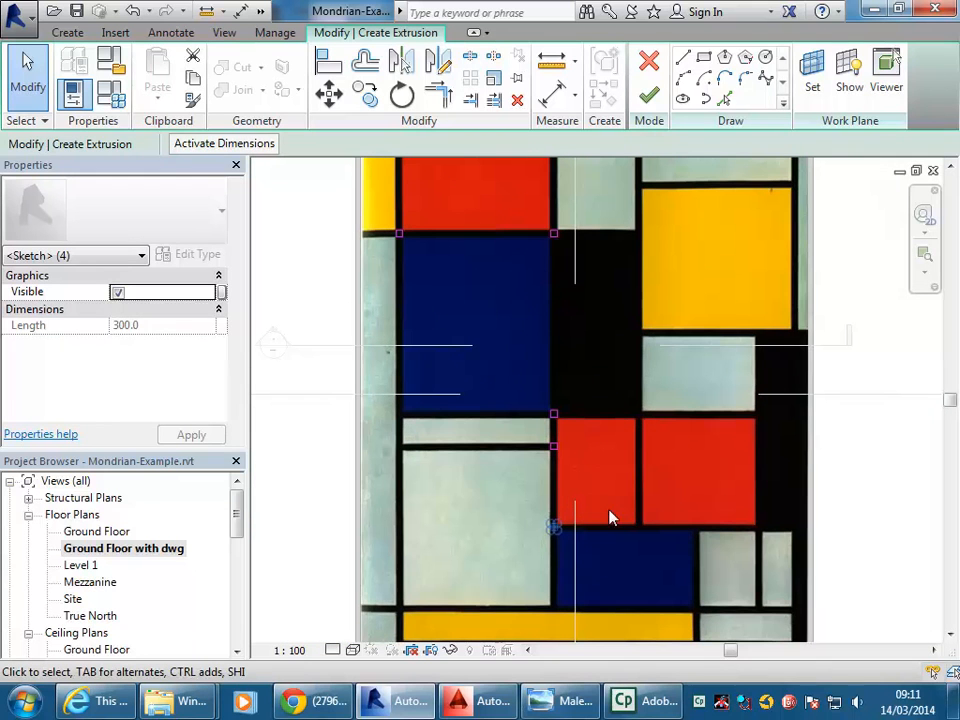
key(Escape)
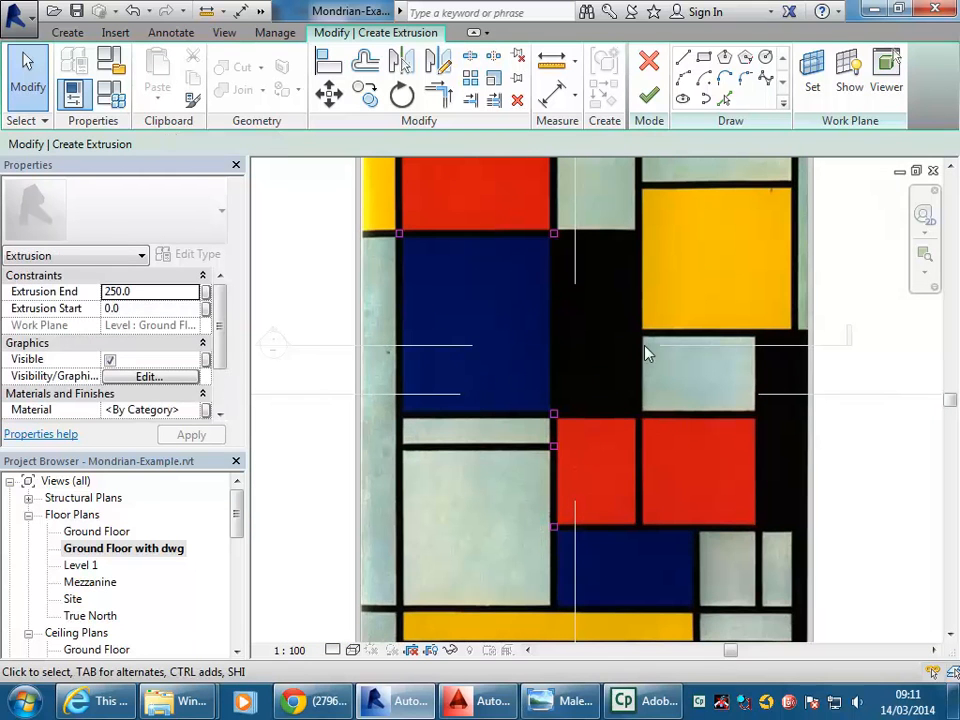
mouse_move(543, 438)
middle_down()
mouse_move(600, 381)
mouse_move(587, 384)
middle_up()
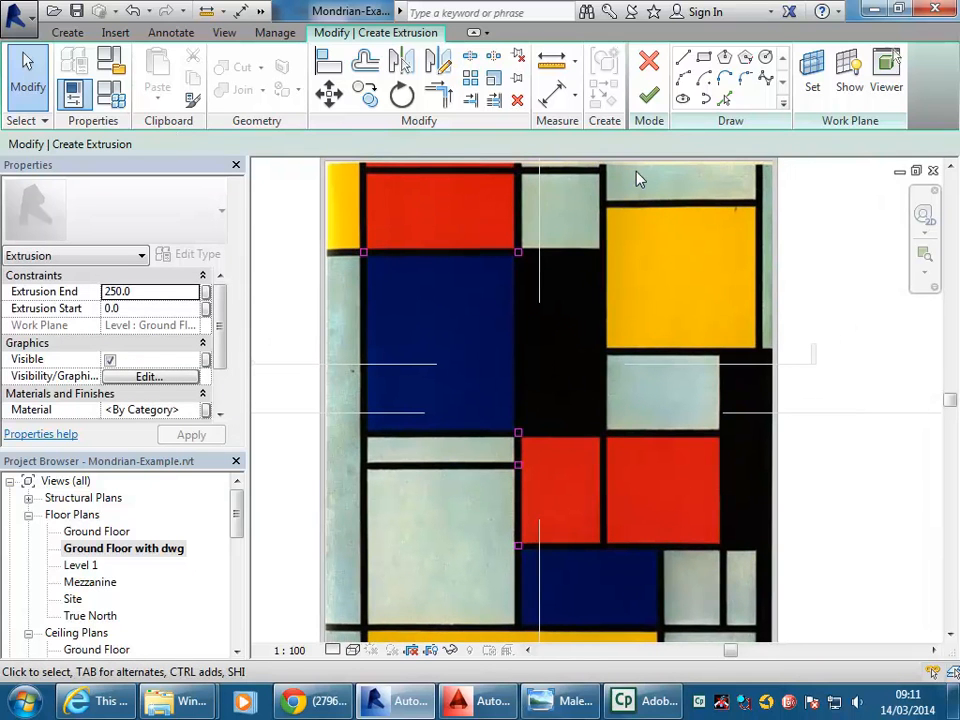
Set the extrusion end of the column sketch to 4000 mm.
click(154, 291)
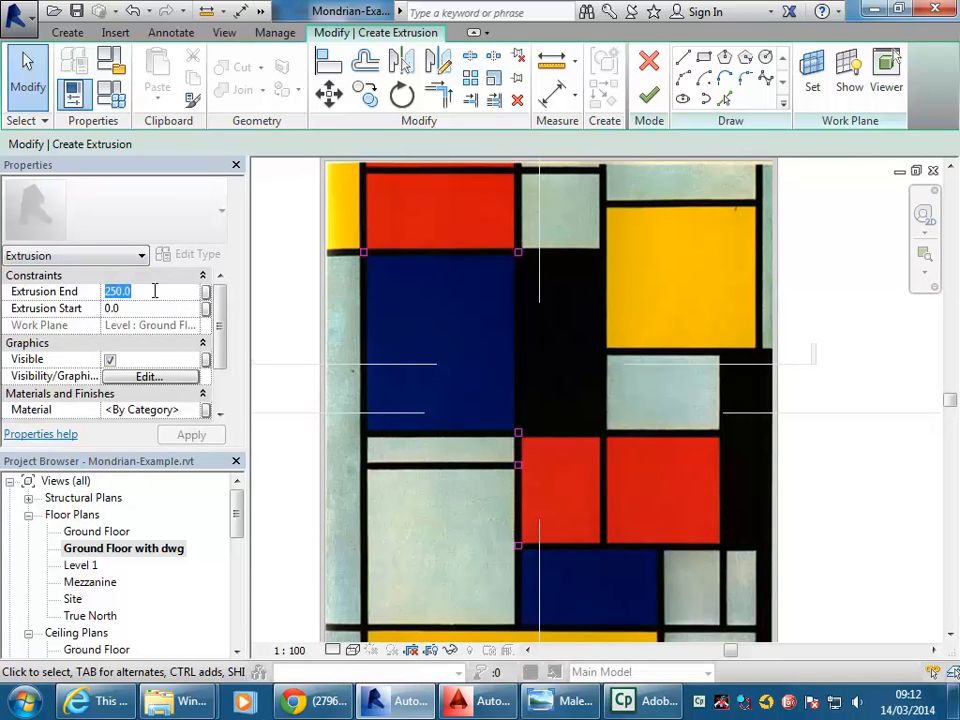
text(4000)
key(Return)
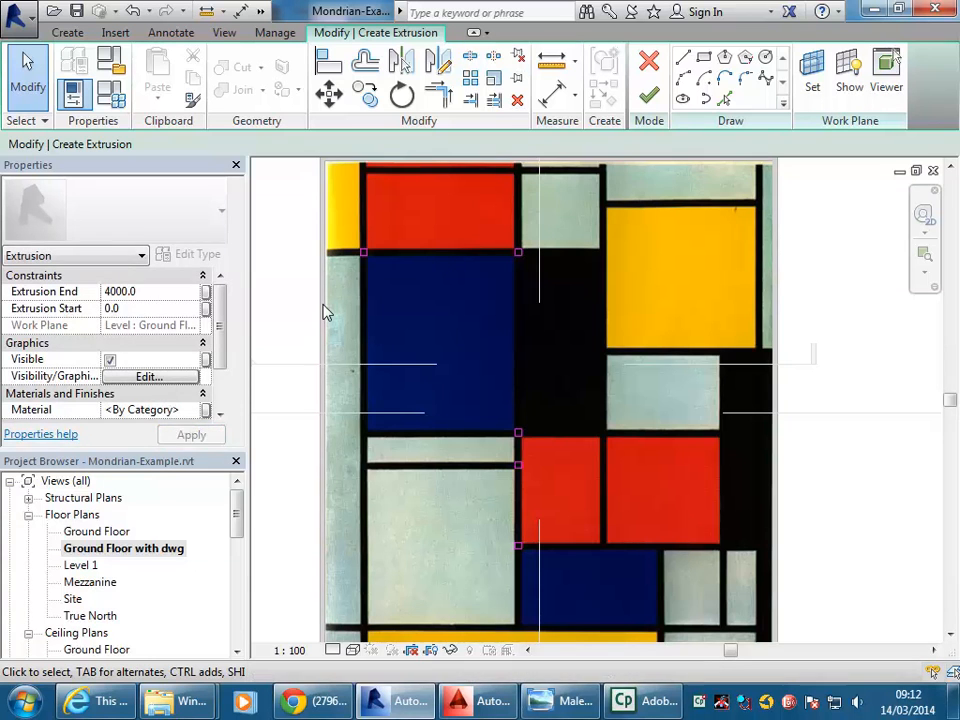
Finish the extrusion sketch to generate the five 4000 mm high columns at the black band crossings.
middle_drag(495, 326, 502, 347)
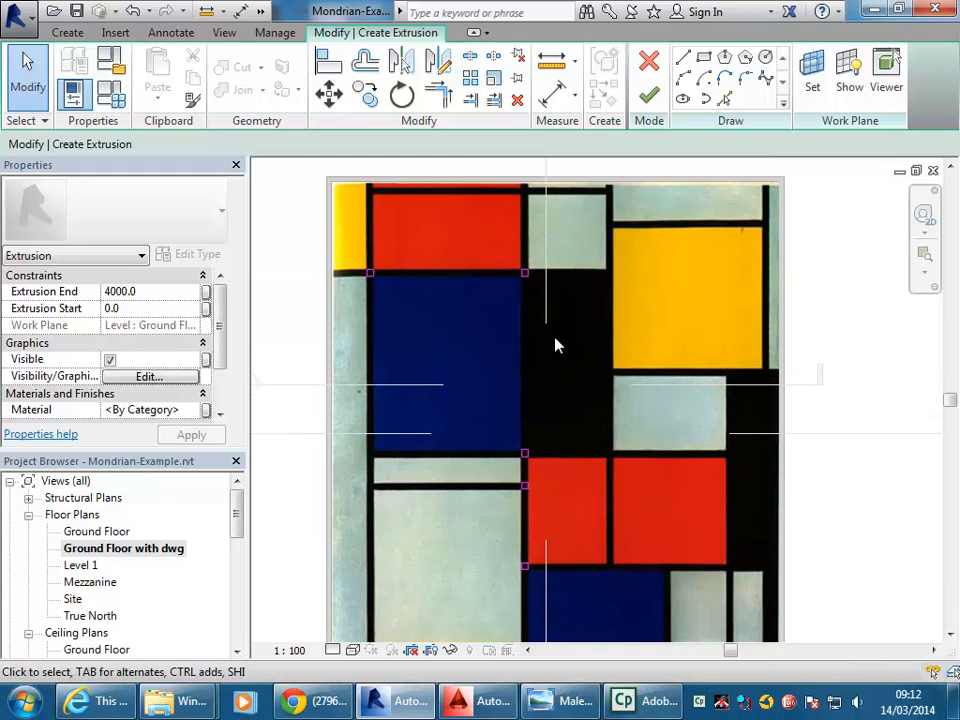
click(650, 97)
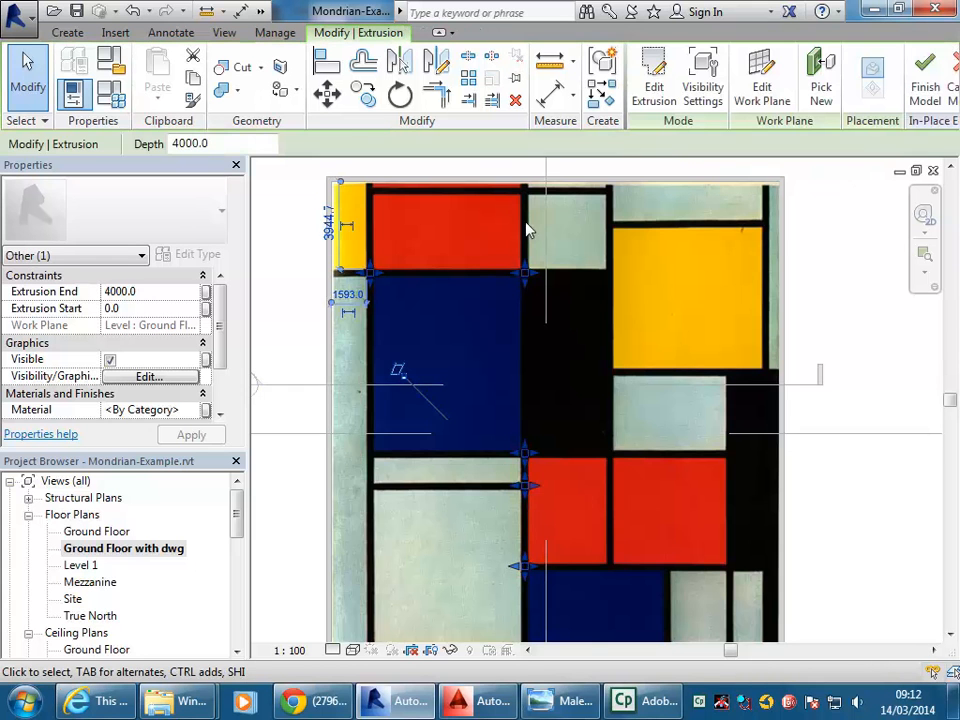
scroll(497, 223, down, 2)
middle_drag(497, 223, 533, 241)
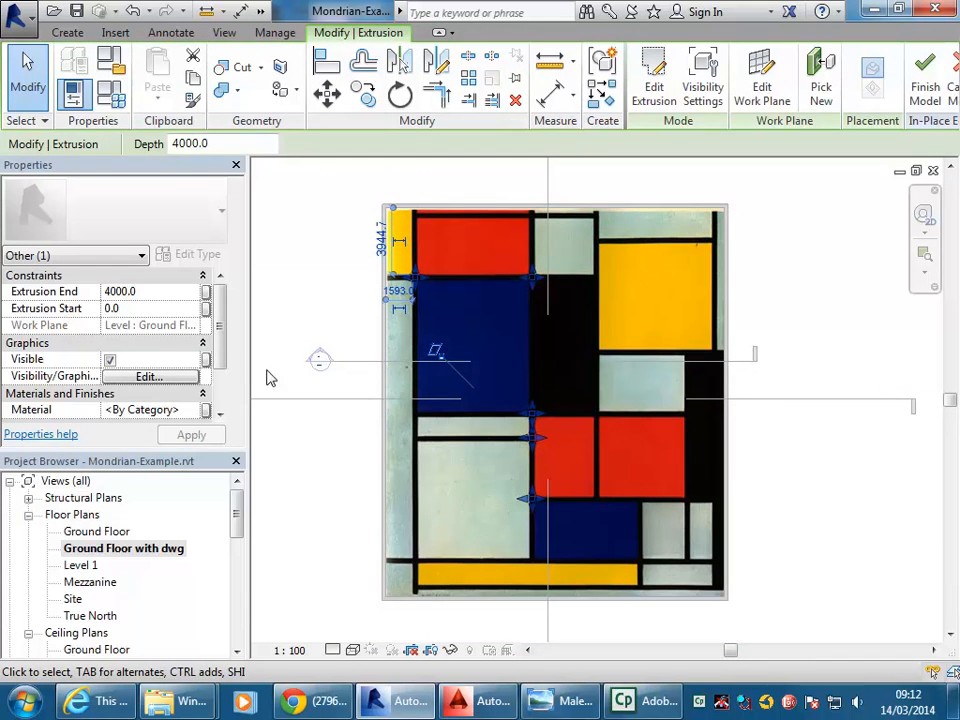
Open the Isometric 1 view and examine the extruded columns standing on the floor slab.
drag(237, 509, 238, 563)
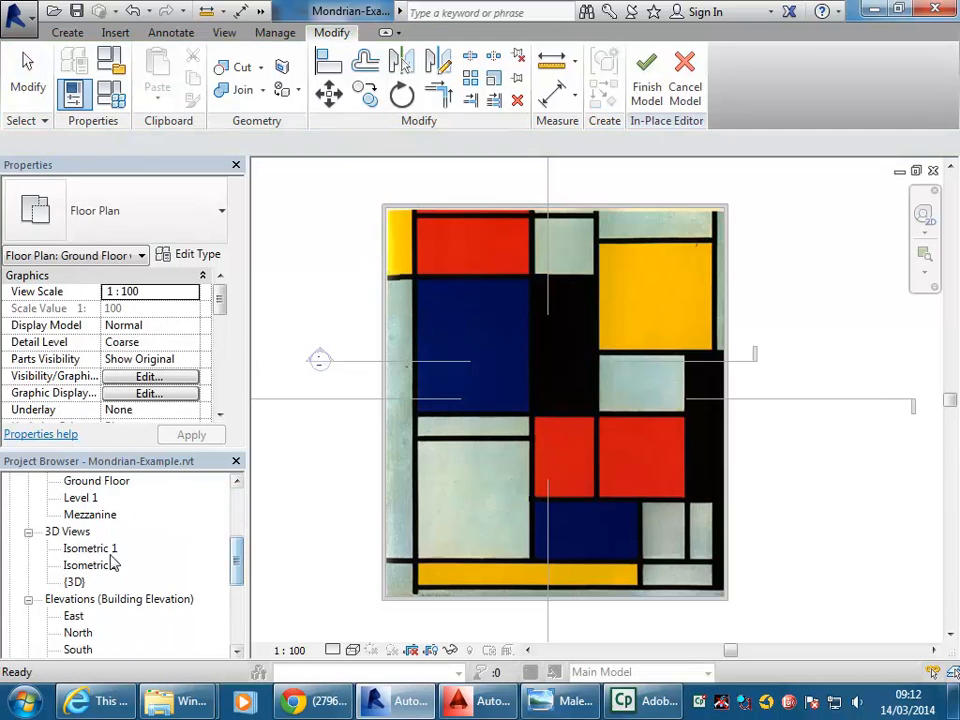
double_click(92, 549)
click(473, 576)
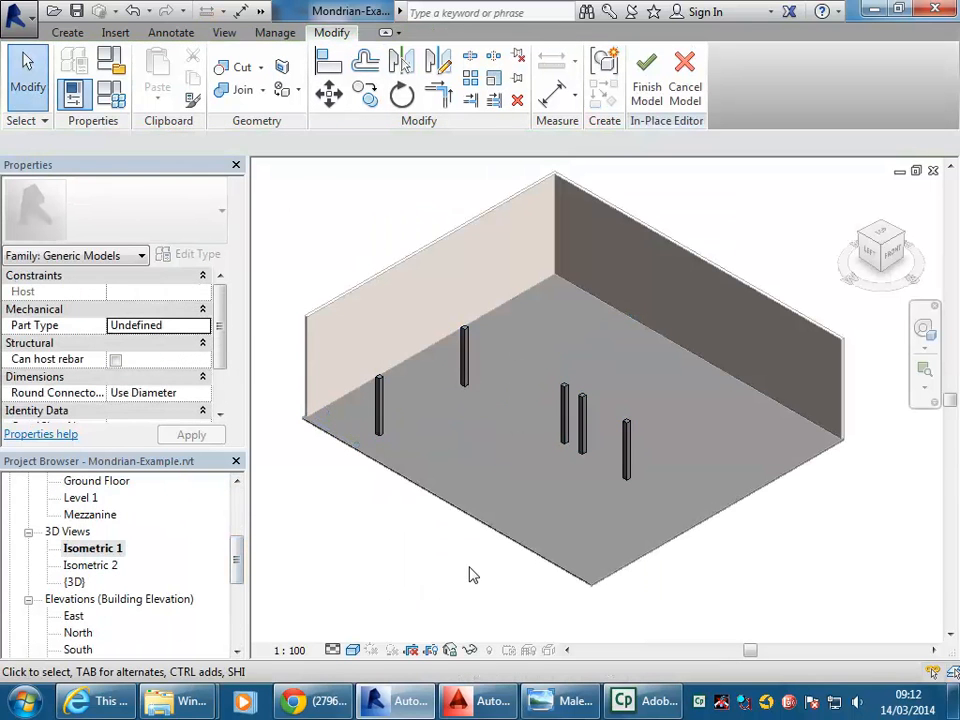
scroll(561, 446, up, 3)
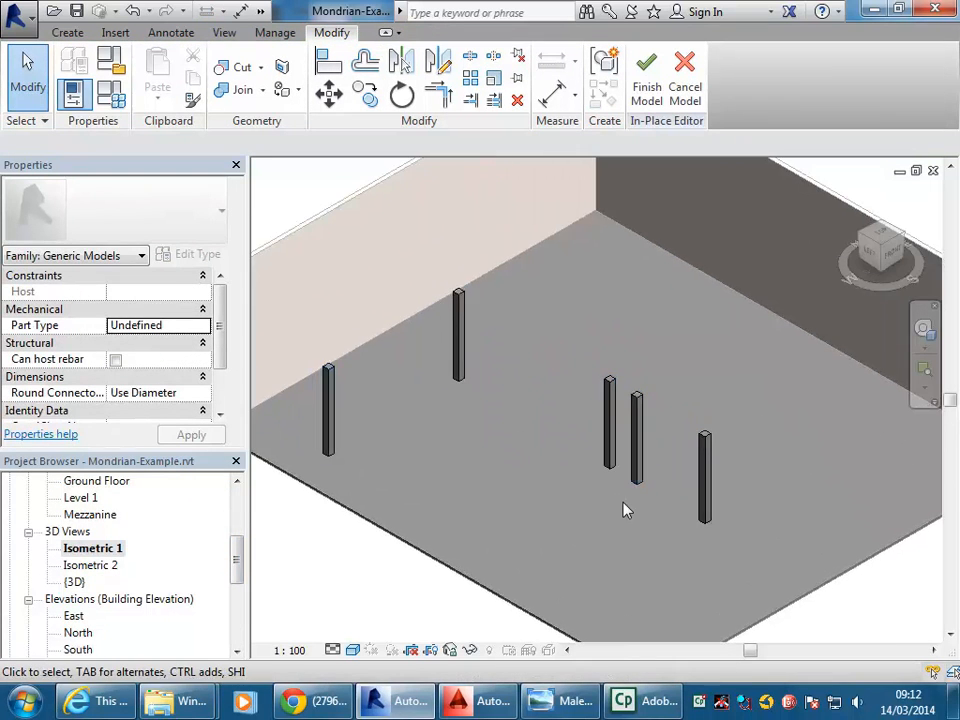
scroll(648, 497, up, 2)
scroll(512, 431, down, 5)
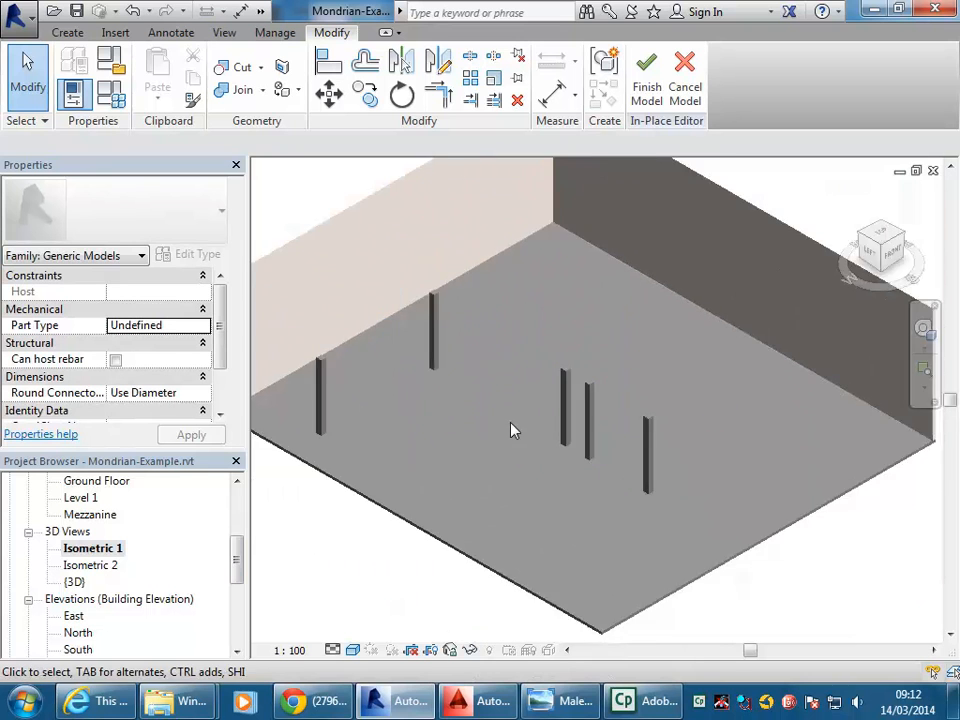
Open the Section 1 view and bring the column and the level lines into close view.
drag(240, 562, 214, 596)
scroll(237, 608, up, 2)
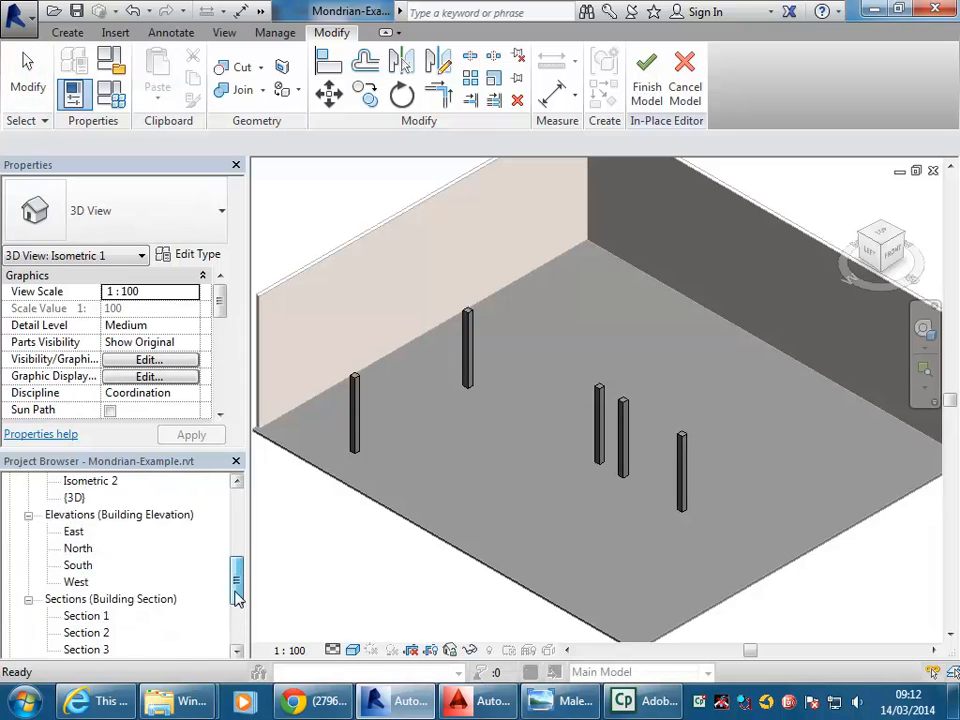
scroll(236, 606, down, 1)
click(92, 567)
double_click(93, 570)
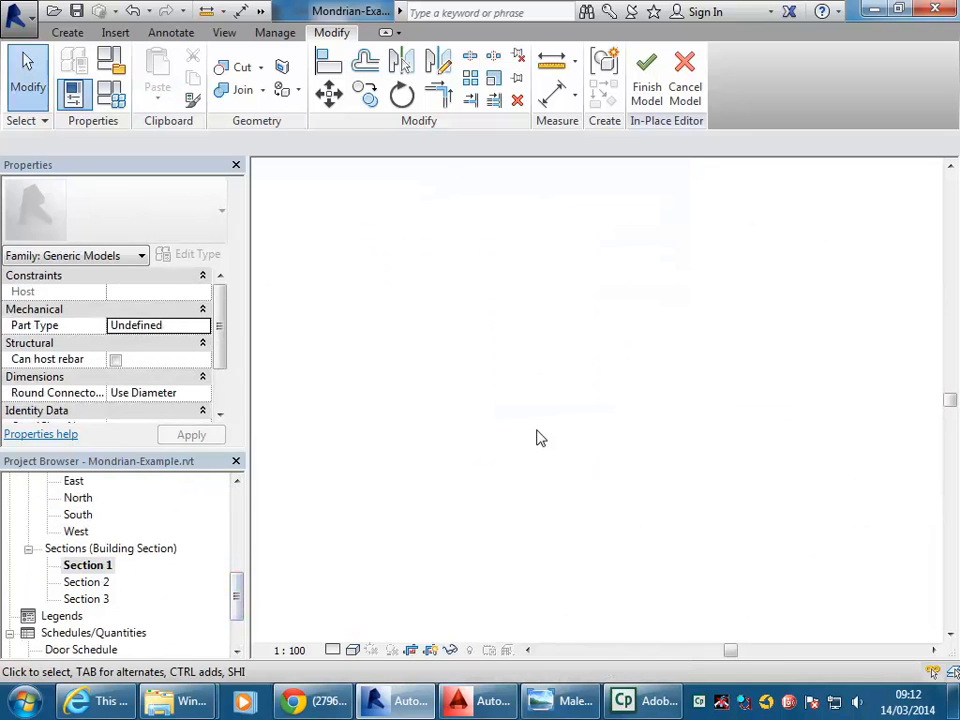
scroll(663, 415, up, 3)
middle_drag(719, 432, 658, 441)
scroll(530, 456, up, 2)
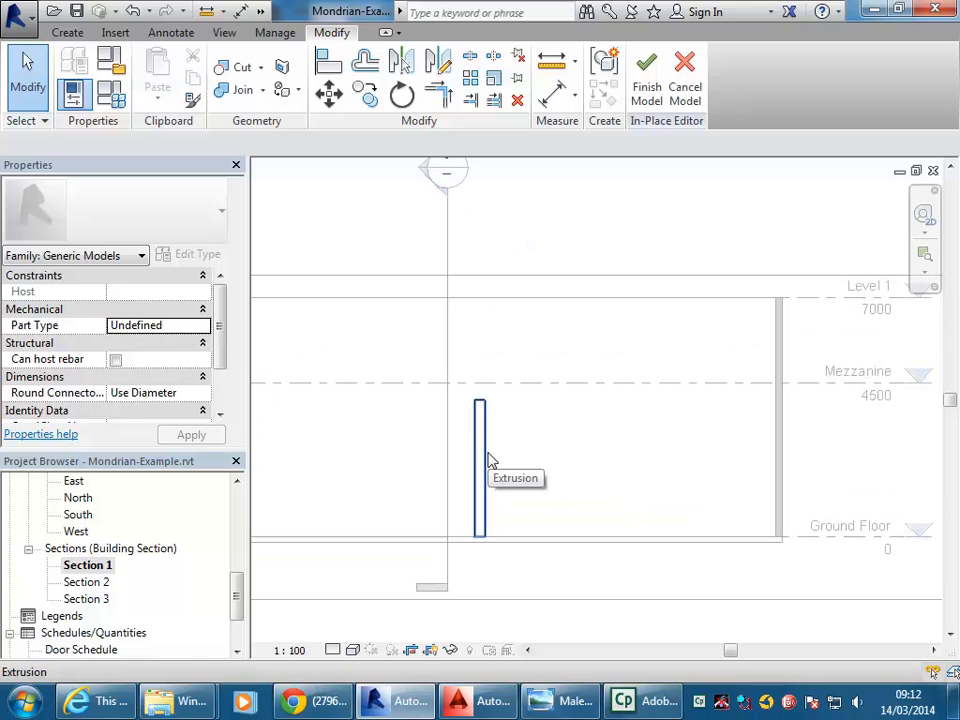
Stretch the top of the column extrusion up to the Mezzanine level at 4500.
click(488, 460)
scroll(594, 474, up, 2)
middle_drag(594, 474, 619, 441)
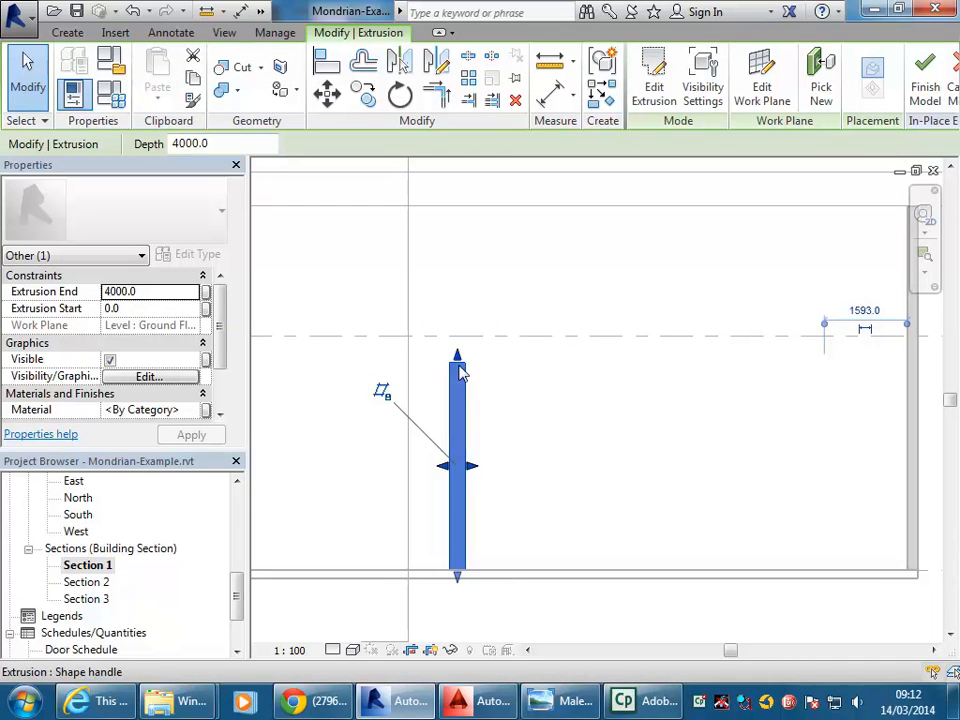
drag(457, 359, 460, 343)
scroll(546, 295, down, 1)
middle_drag(549, 310, 504, 386)
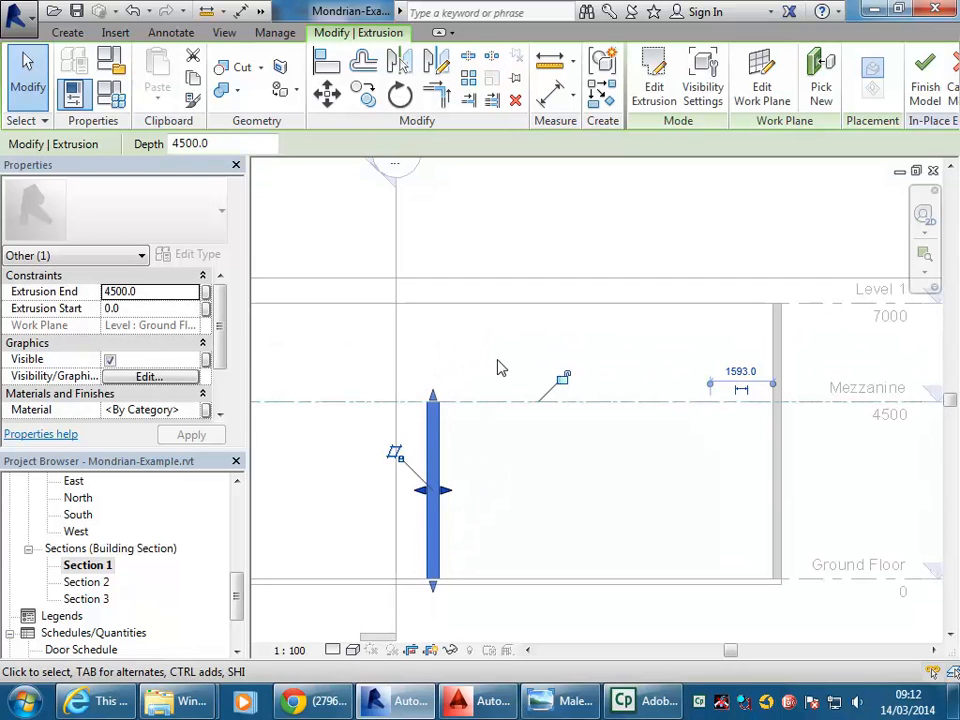
Lock the column tops to the Mezzanine level and finish the in-place model.
click(566, 384)
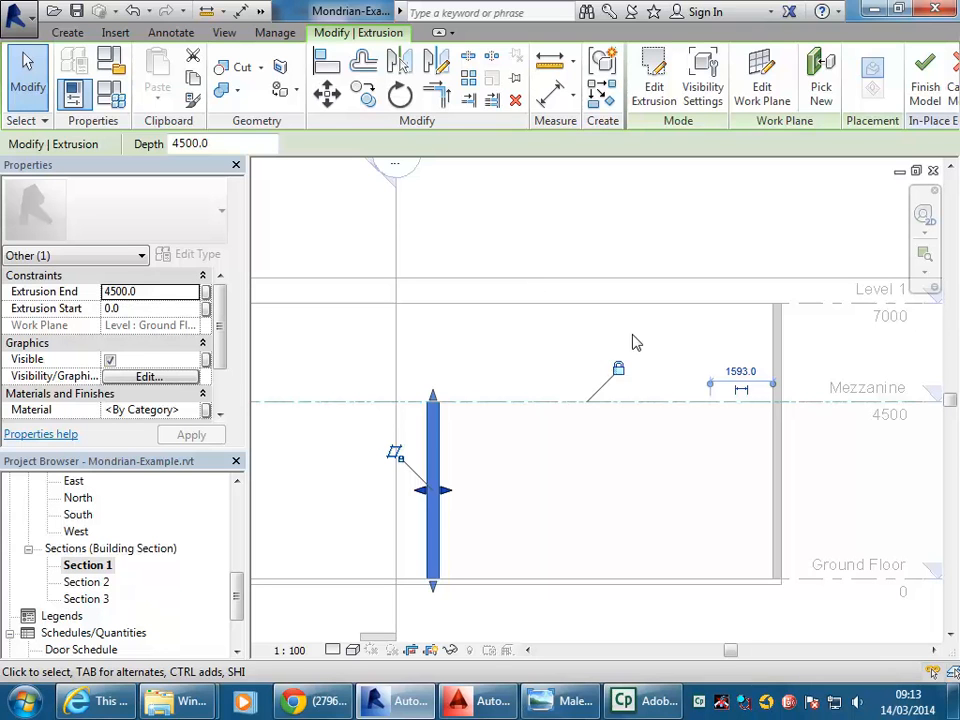
click(505, 319)
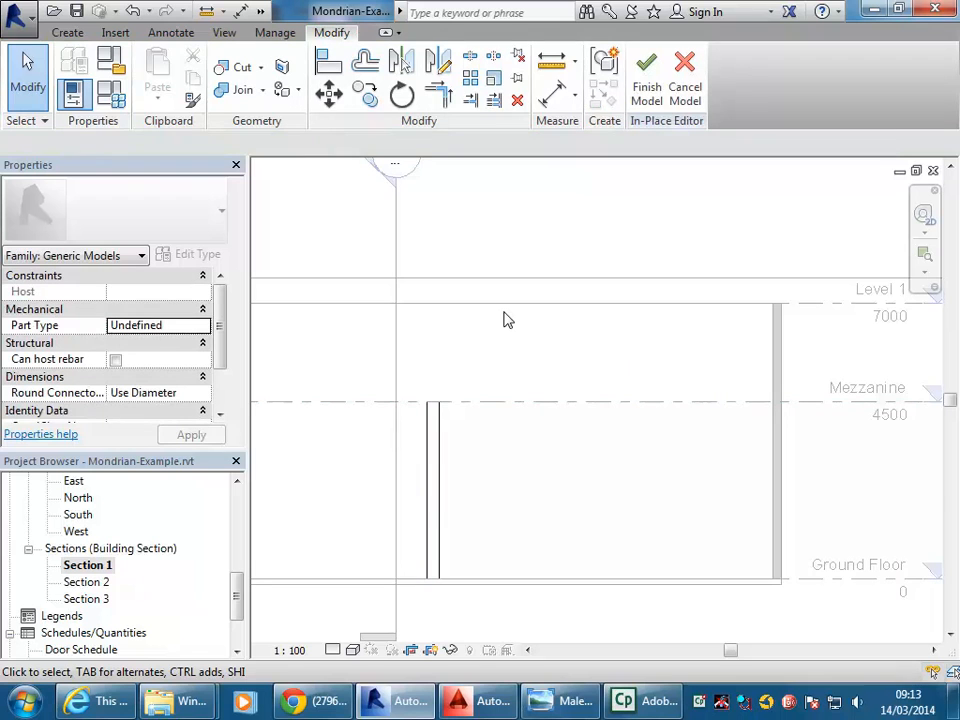
click(645, 88)
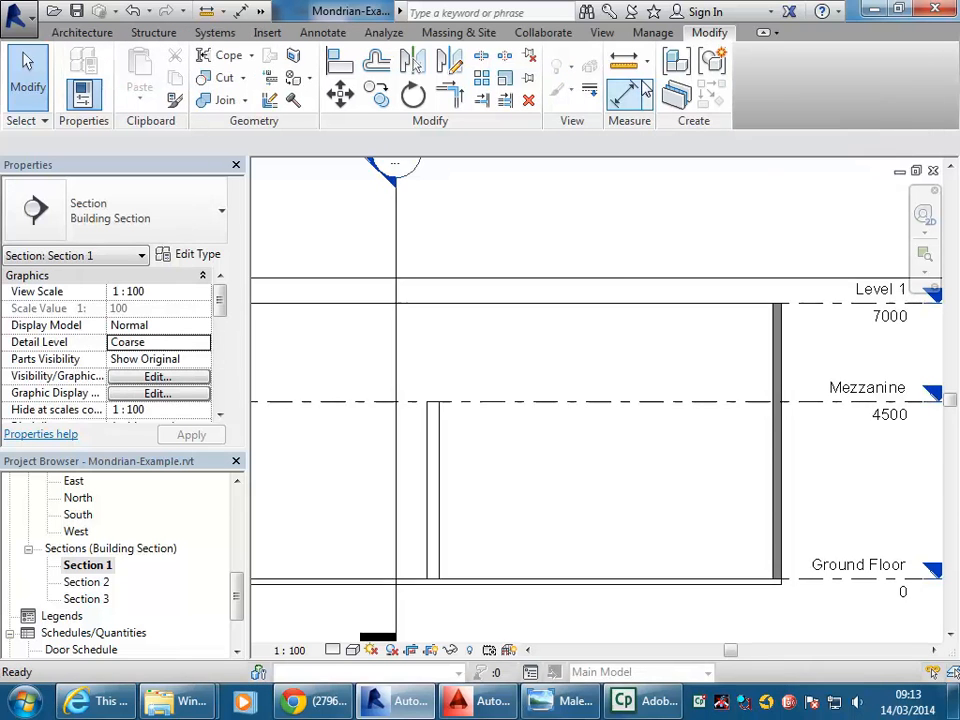
Set the Mezzanine level's elevation to 4000 in the section and clear the selection.
scroll(600, 345, down, 2)
click(686, 348)
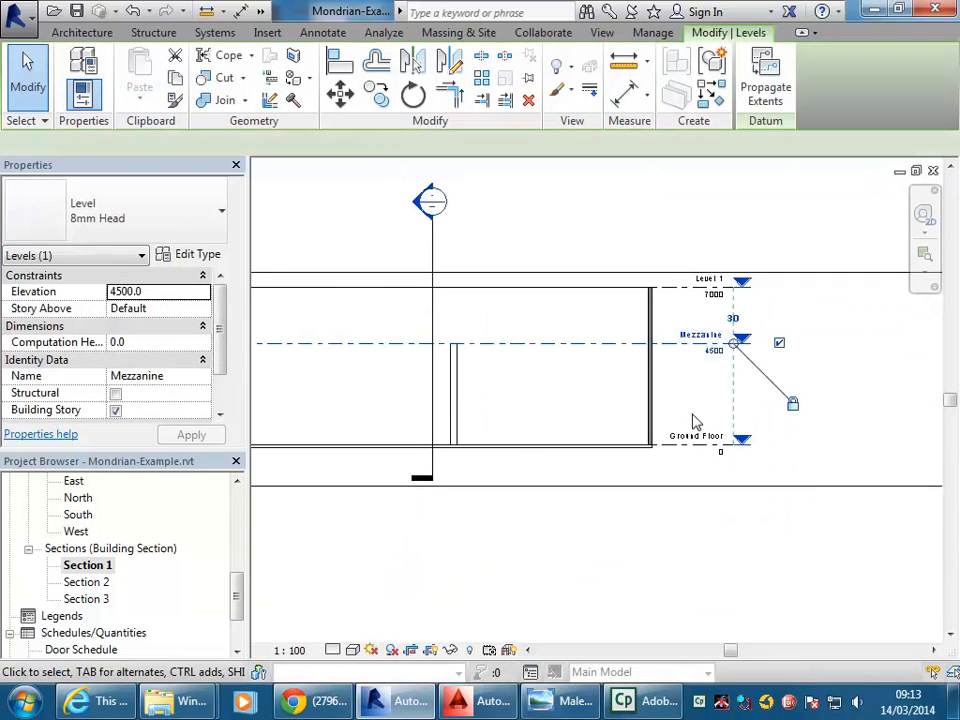
scroll(679, 344, up, 2)
scroll(739, 376, down, 1)
middle_drag(739, 377, 786, 380)
click(795, 365)
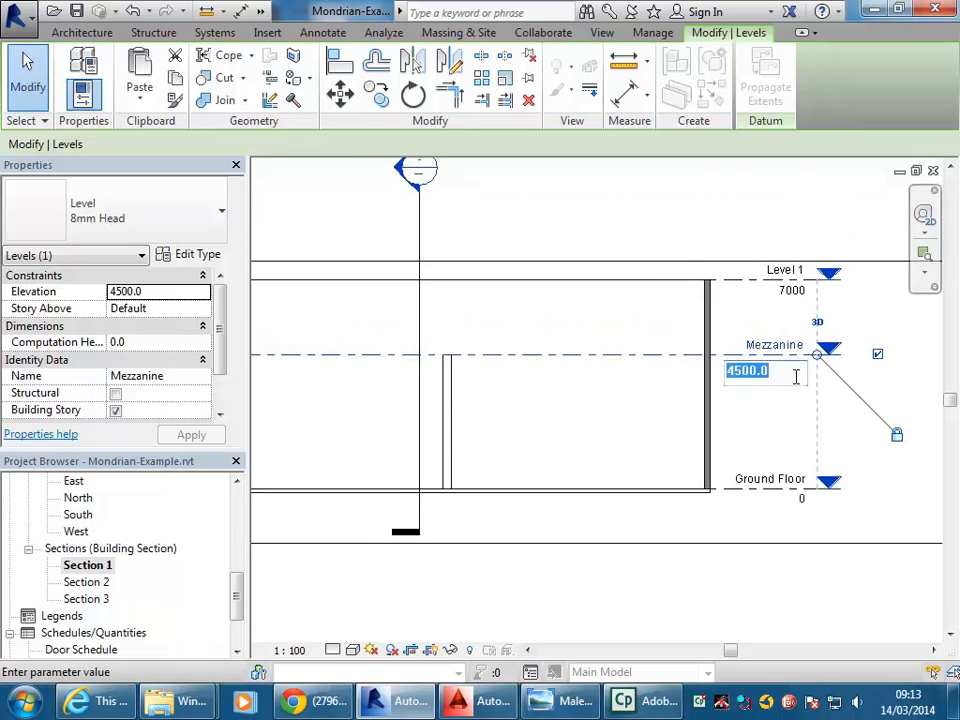
text(4)
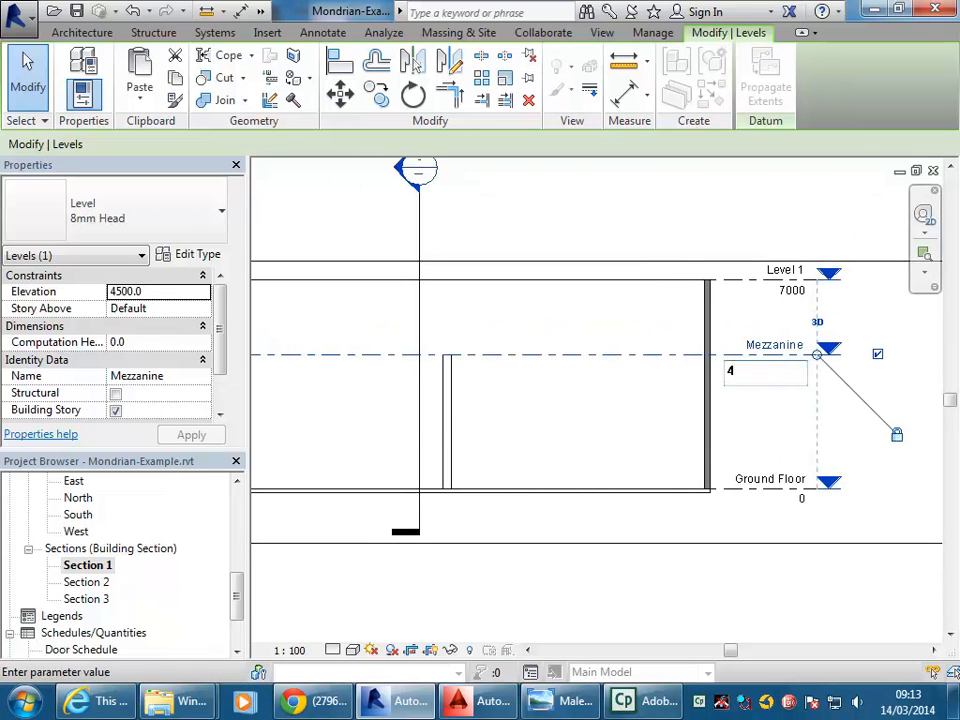
text(000)
key(Return)
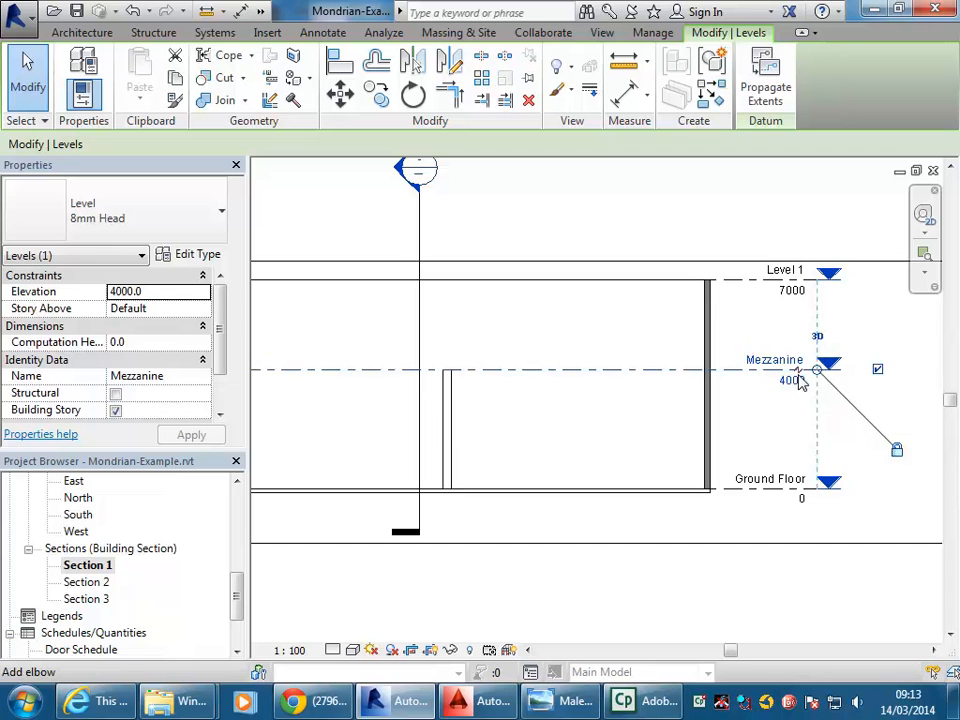
click(545, 345)
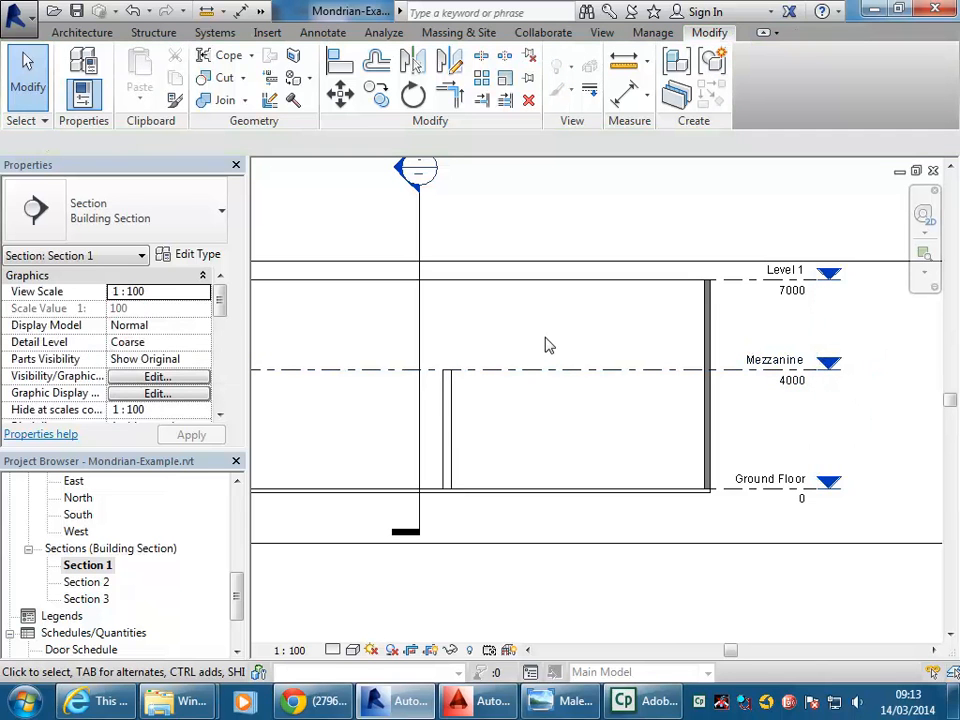
Select the columns, switch to the {3D} view and open the model for in-place editing.
click(447, 429)
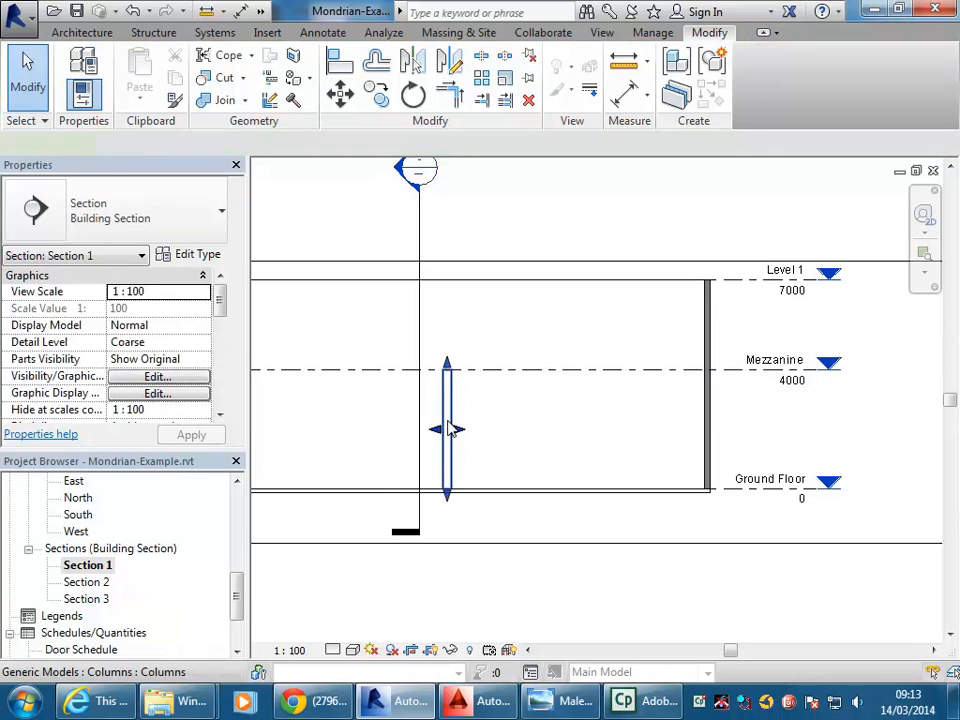
drag(236, 579, 236, 550)
click(448, 430)
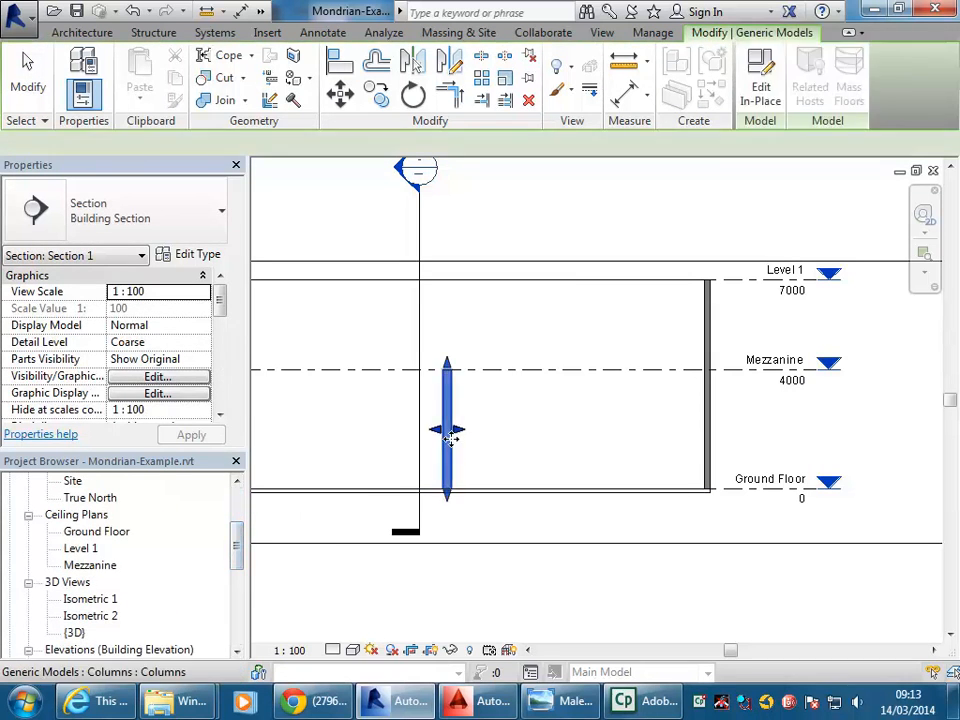
double_click(73, 632)
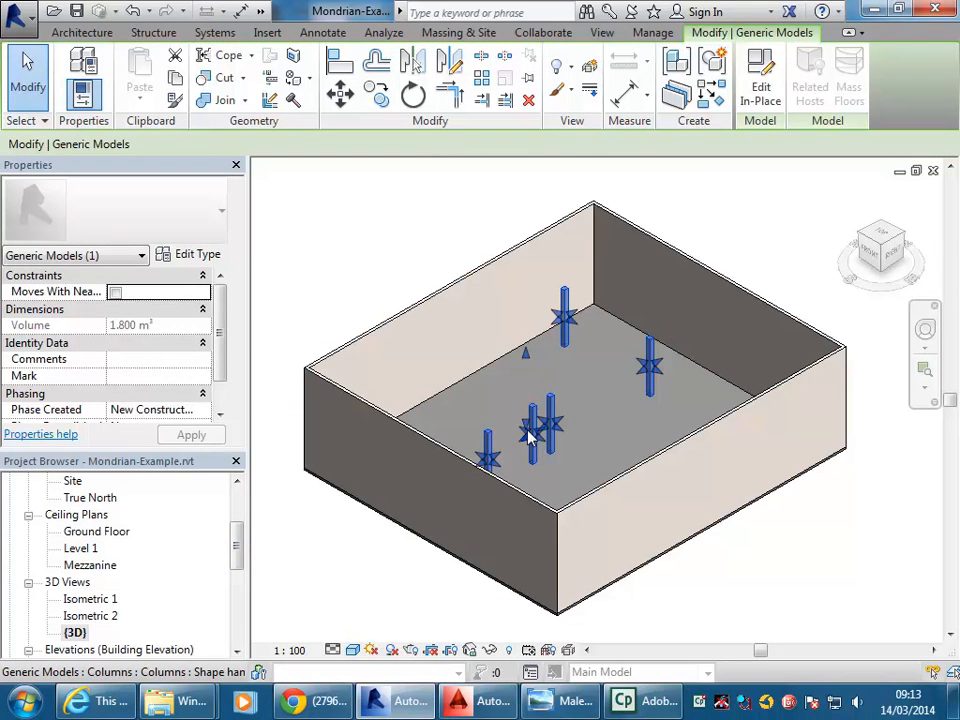
click(760, 80)
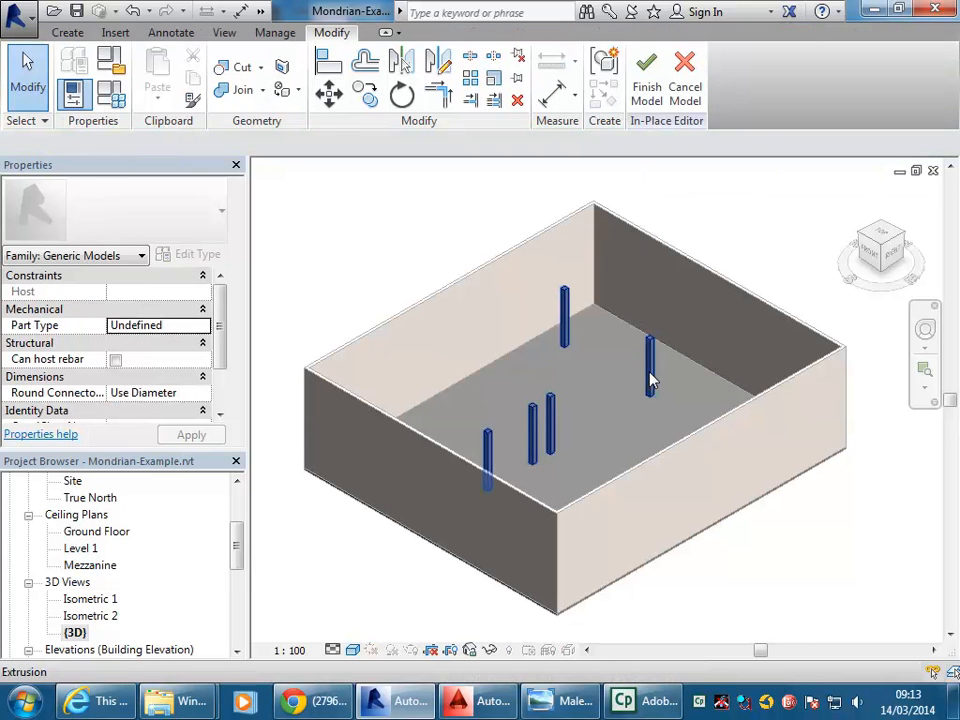
click(650, 380)
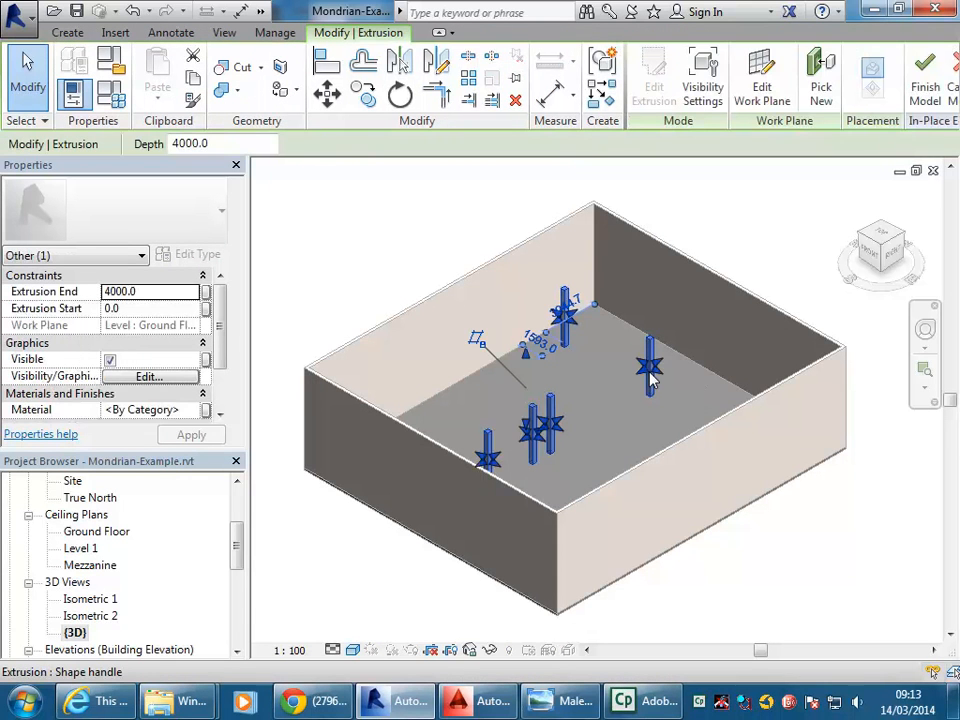
click(590, 439)
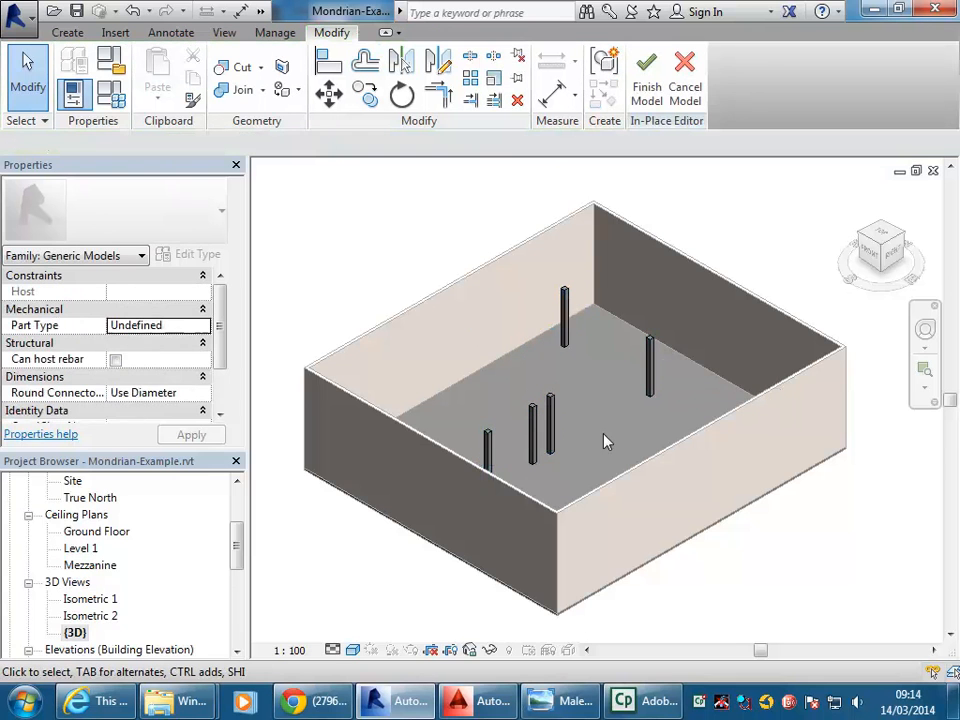
Return to the Ground Floor with dwg floor plan for further column sketching.
drag(238, 555, 239, 520)
double_click(124, 531)
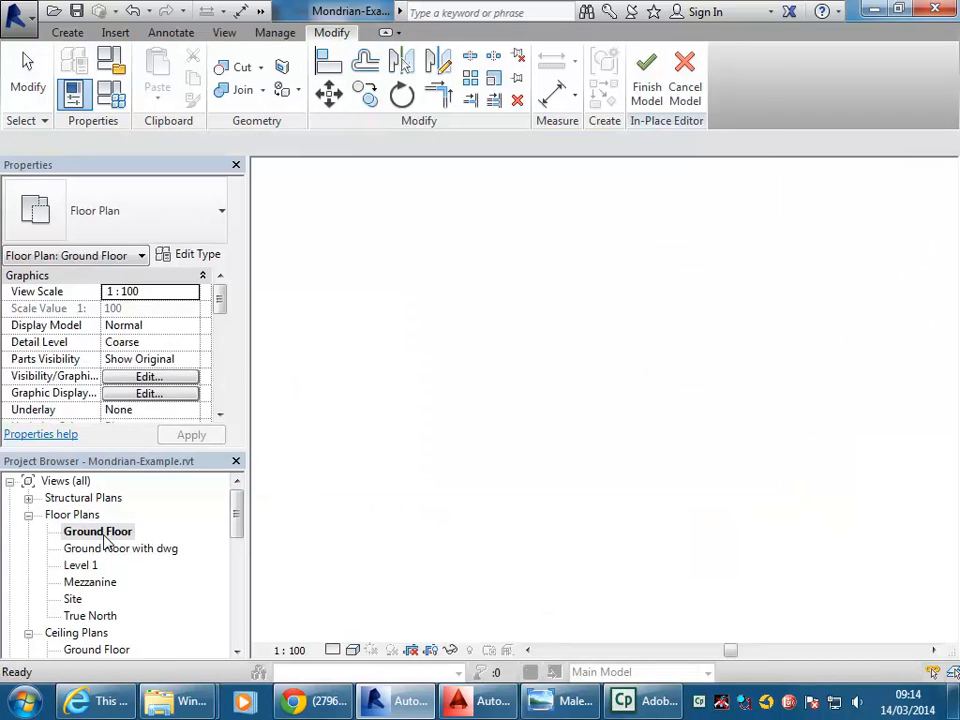
double_click(130, 549)
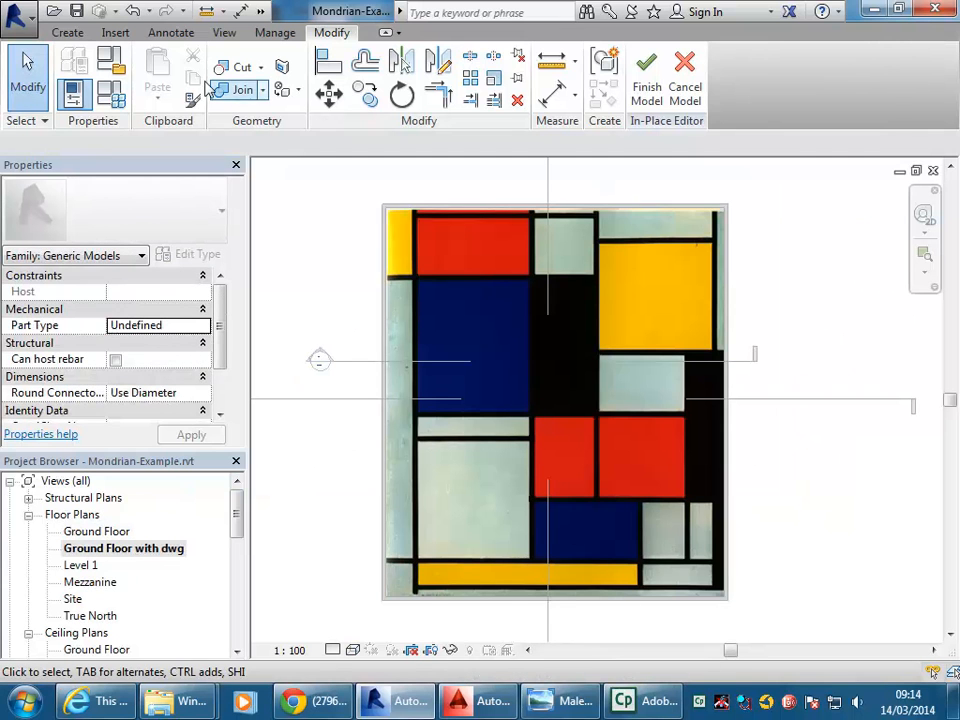
Start a new extrusion and sketch a square filling the crossing at the lower-left corner of the large blue block.
click(67, 32)
click(168, 65)
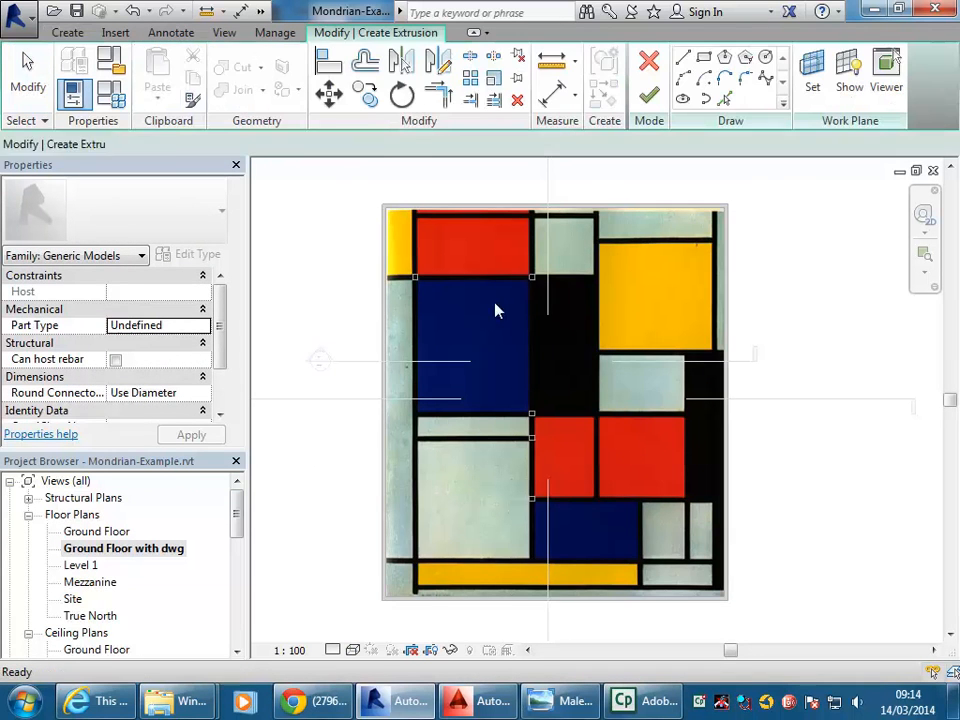
middle_drag(521, 392, 531, 403)
scroll(531, 403, up, 5)
scroll(490, 372, up, 2)
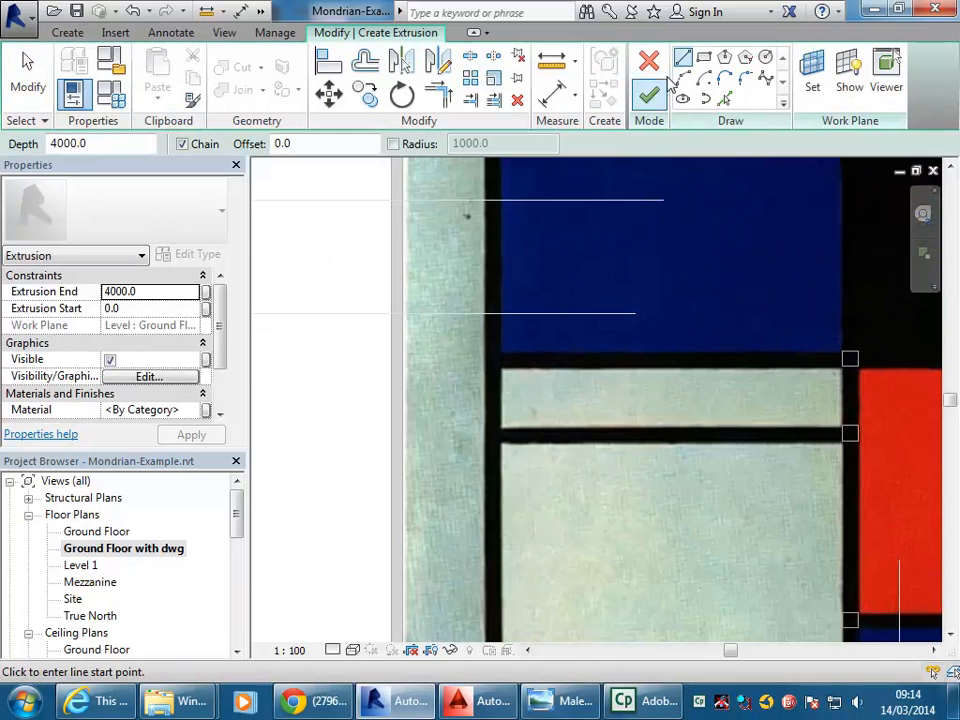
click(704, 58)
mouse_move(650, 332)
middle_down()
mouse_move(618, 345)
mouse_move(630, 355)
middle_up()
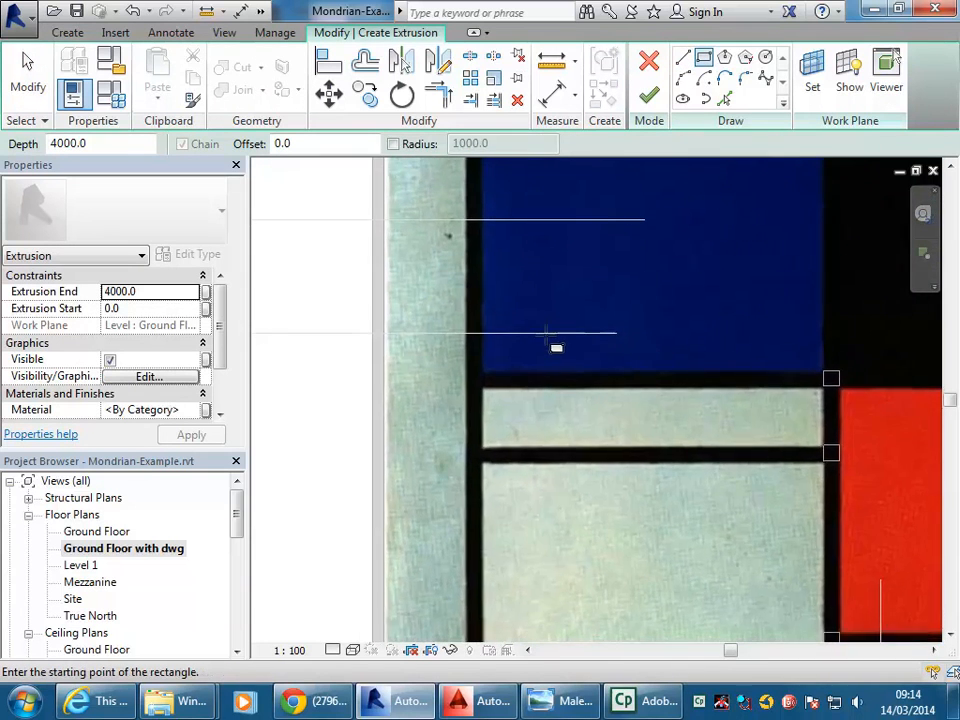
scroll(579, 336, up, 3)
click(439, 399)
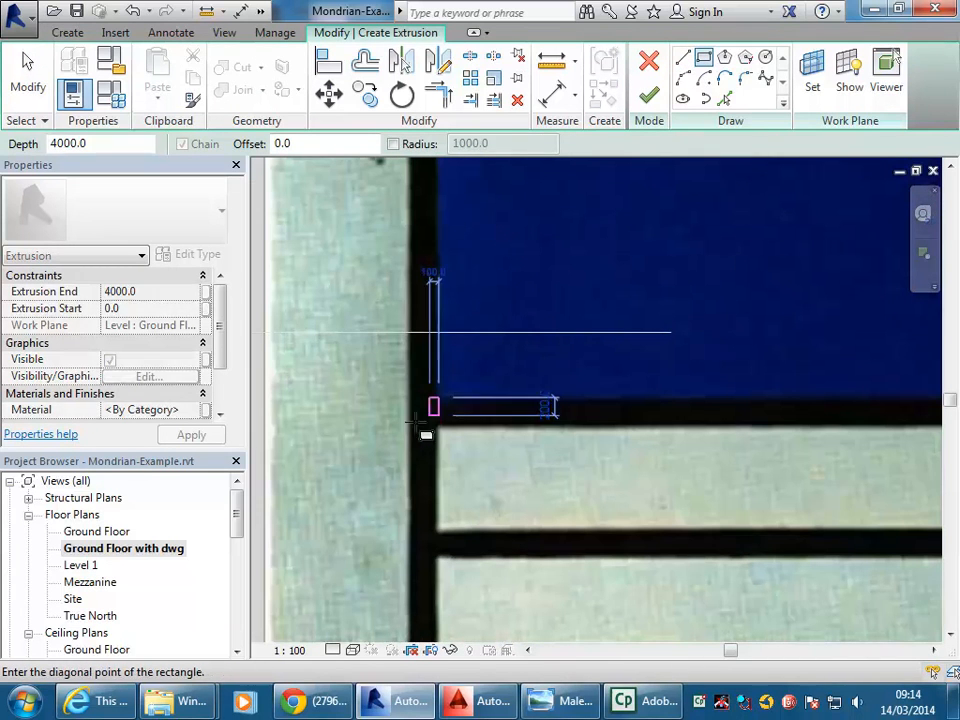
click(411, 425)
Align the sketched square's upper edge with the column at the blue block's lower-right corner, and nudge the square slightly upward.
scroll(415, 386, up, 3)
scroll(520, 454, down, 1)
middle_drag(526, 456, 625, 387)
scroll(695, 398, down, 2)
middle_drag(703, 402, 542, 431)
scroll(585, 429, down, 5)
mouse_move(605, 428)
middle_down()
mouse_move(505, 427)
mouse_move(565, 452)
middle_up()
scroll(507, 430, up, 1)
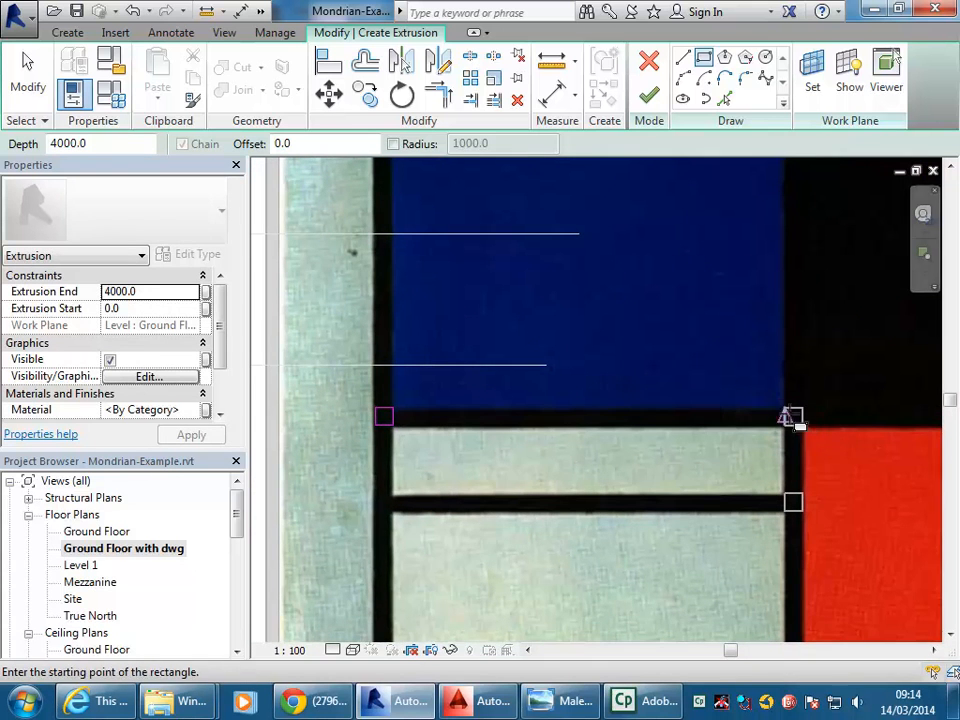
scroll(611, 441, up, 1)
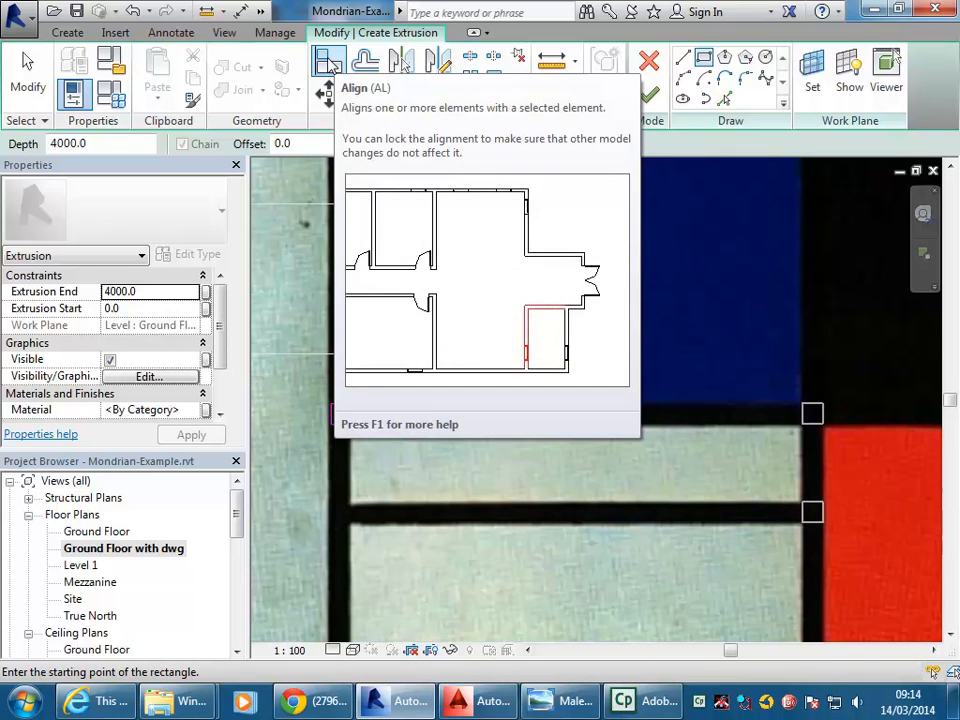
click(328, 62)
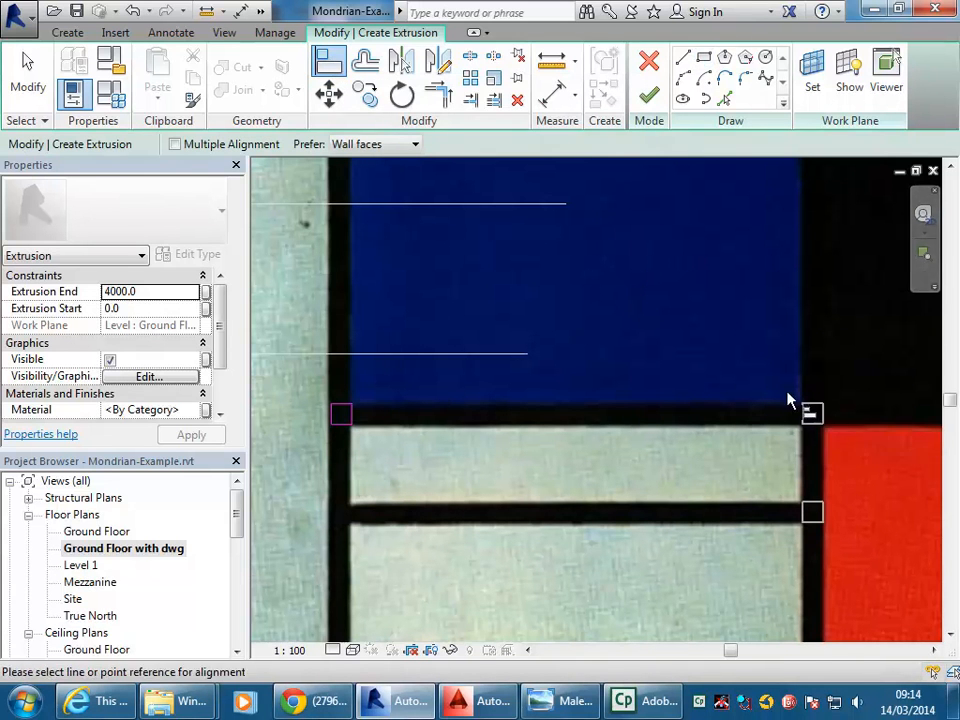
click(813, 411)
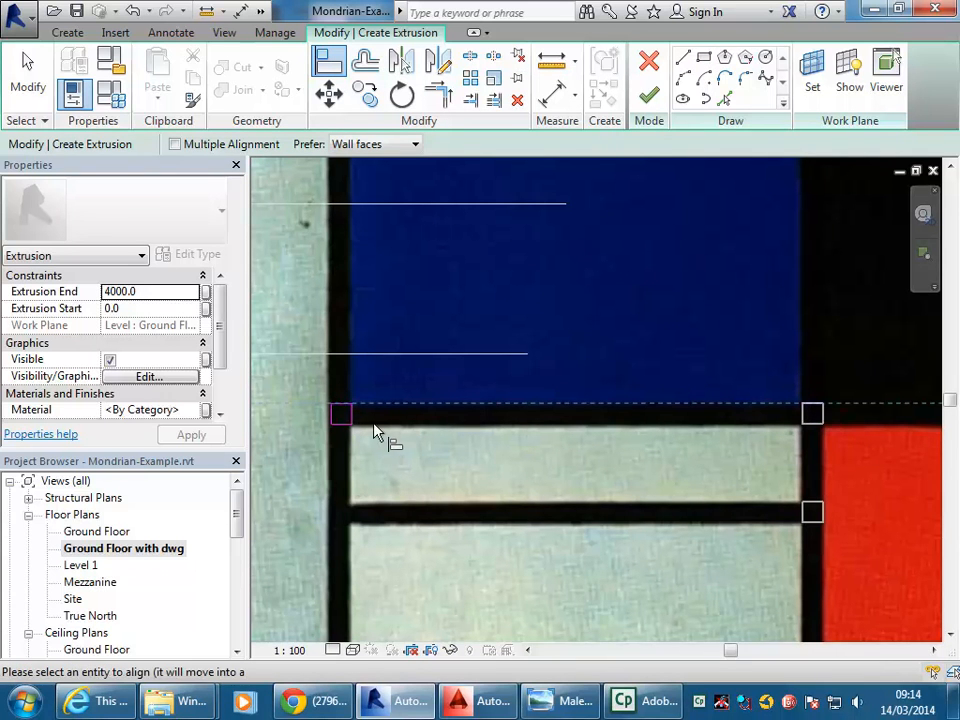
click(338, 409)
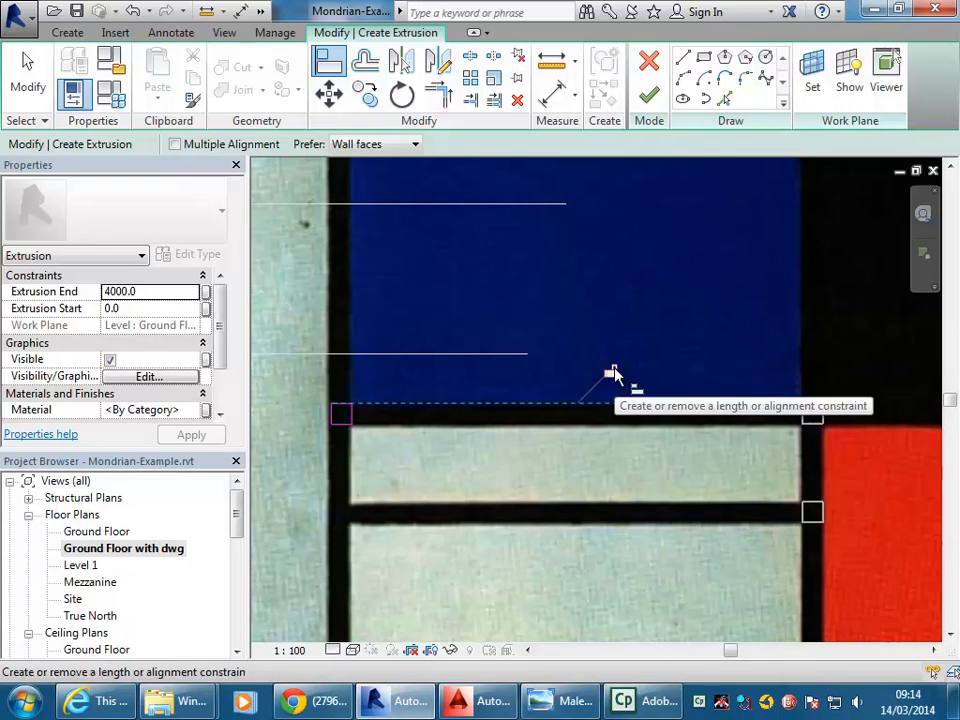
key(Escape)
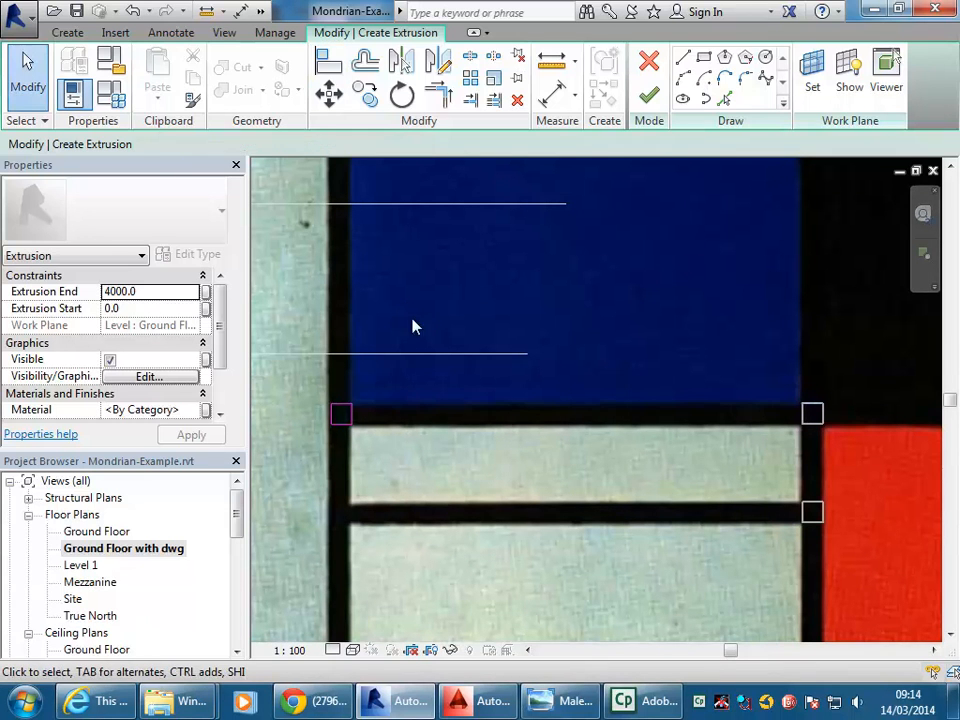
drag(296, 392, 389, 483)
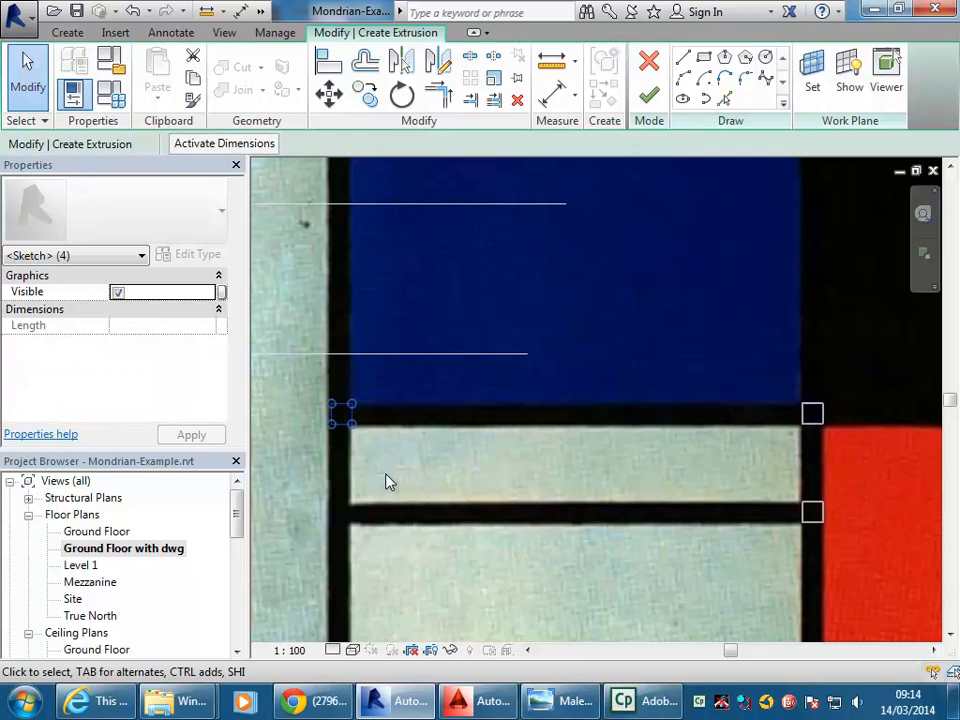
key(Escape)
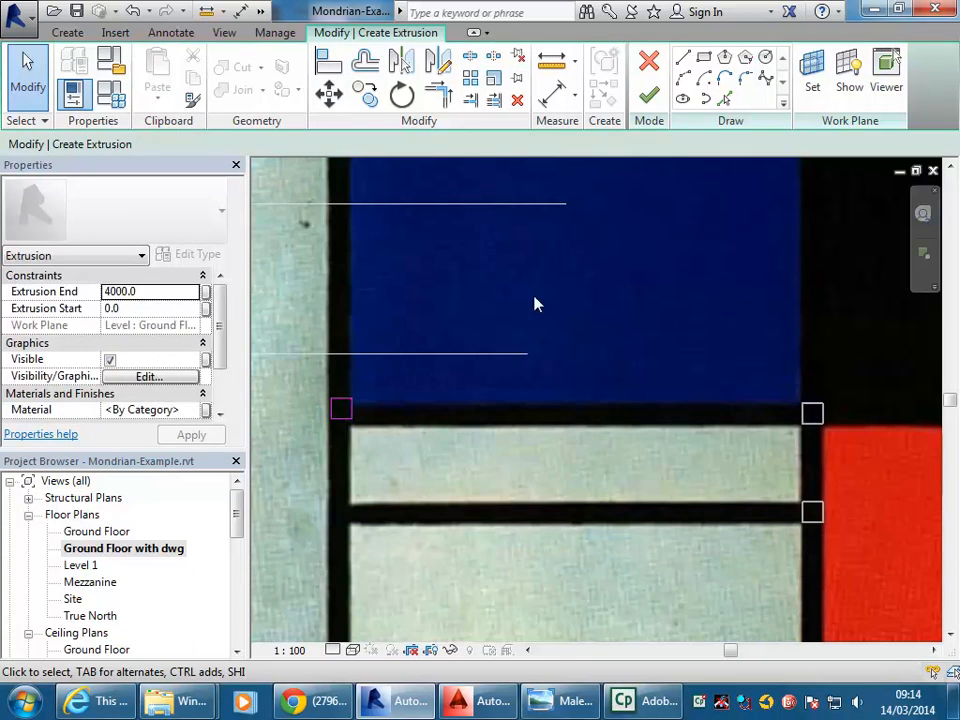
Align the square's lower and upper edges with the matching edges of the column at the blue block's lower-right corner.
middle_drag(595, 413, 585, 403)
scroll(587, 420, up, 1)
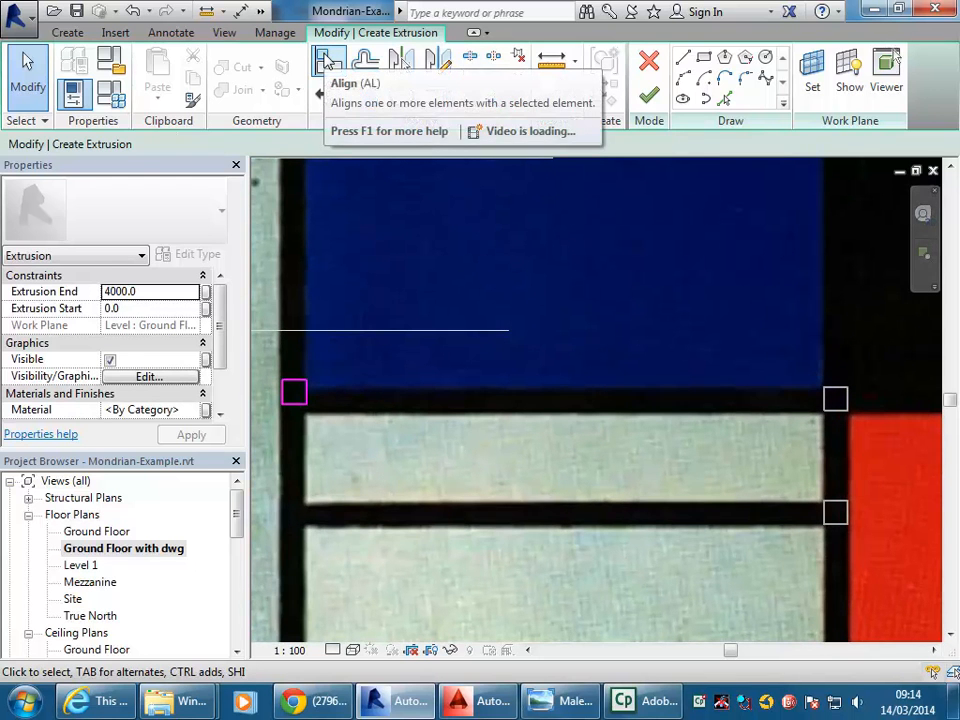
click(325, 62)
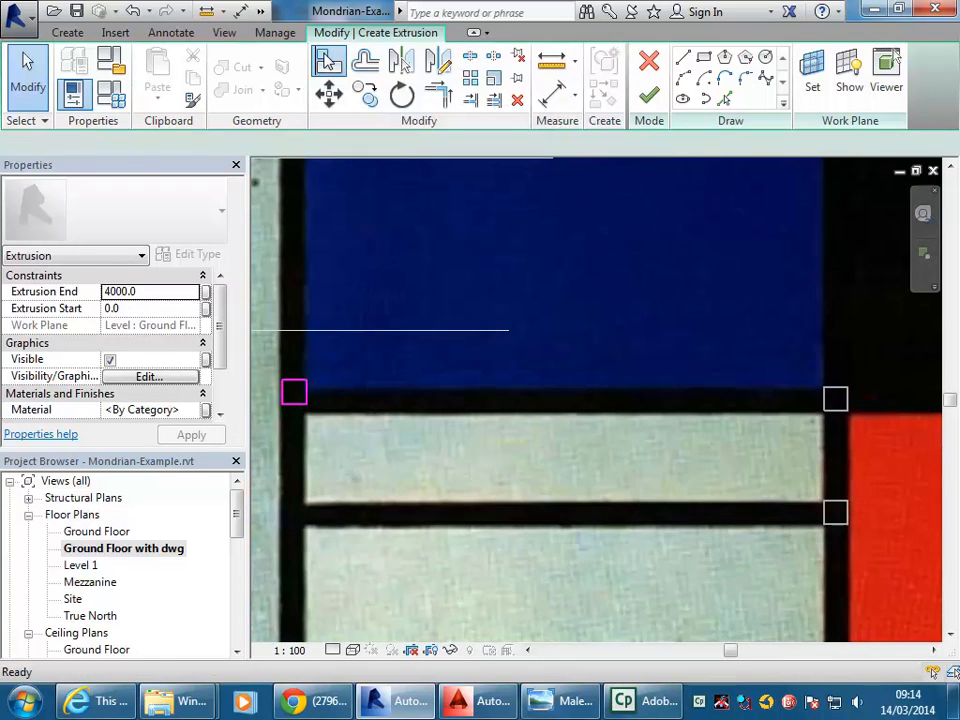
click(837, 420)
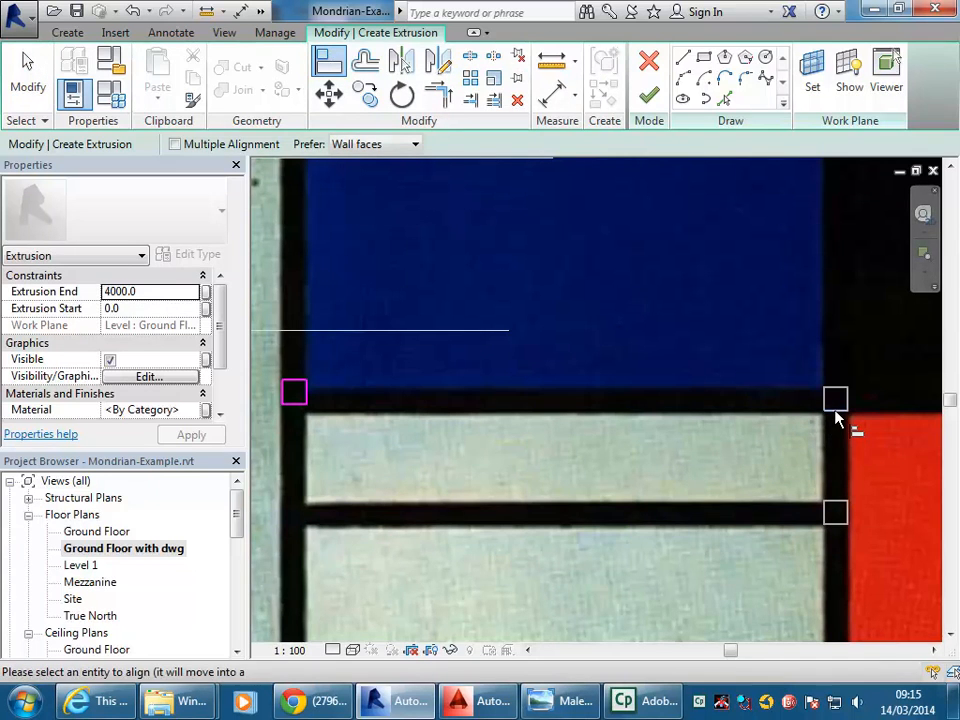
click(295, 413)
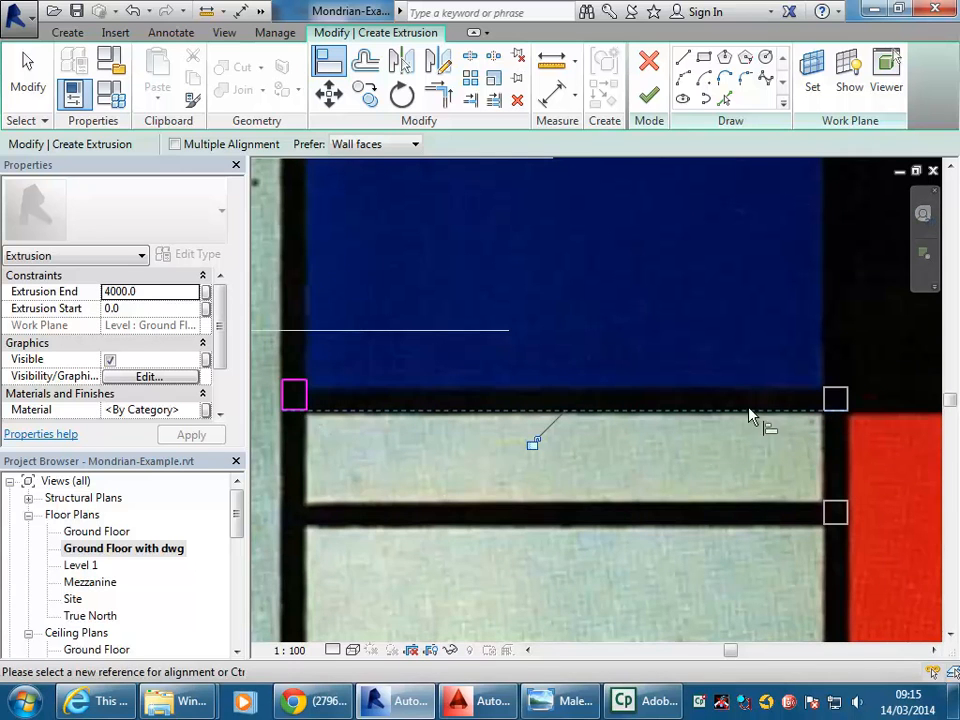
click(838, 397)
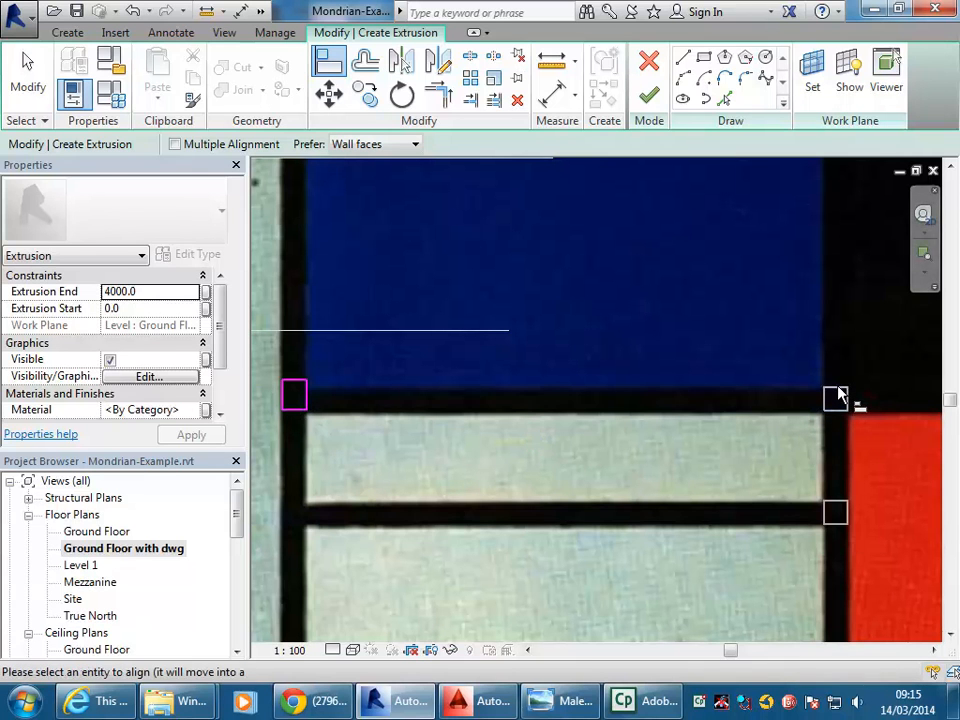
click(296, 387)
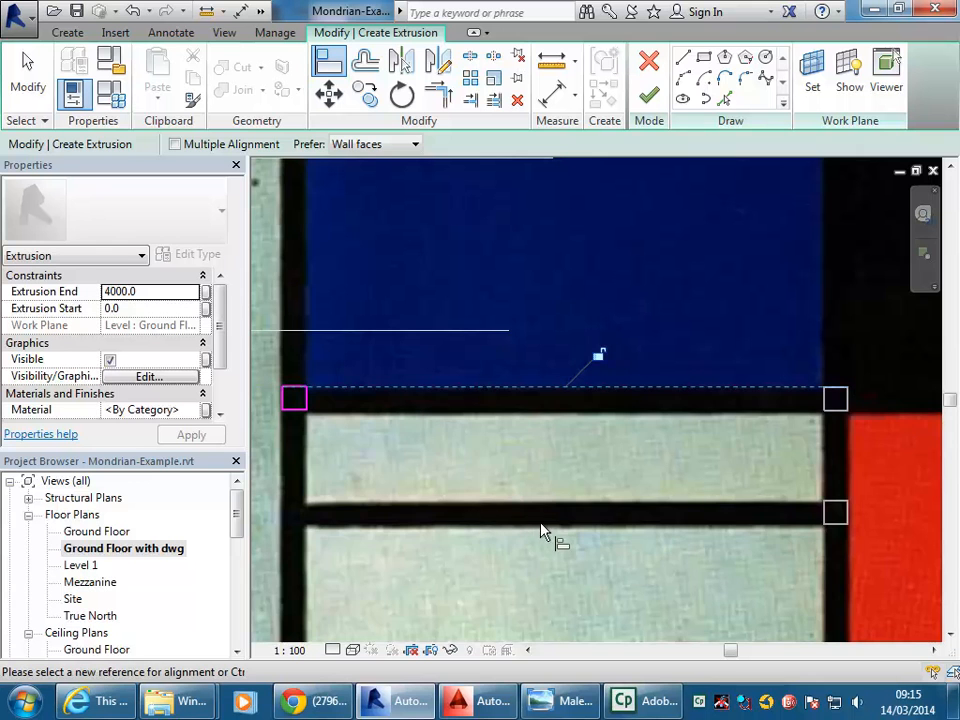
Align the square's left edge with the left edge of the column at the blue block's upper-left corner.
scroll(388, 368, down, 2)
mouse_move(391, 378)
middle_down()
mouse_move(461, 495)
mouse_move(424, 556)
middle_up()
scroll(410, 472, down, 4)
middle_drag(410, 472, 392, 482)
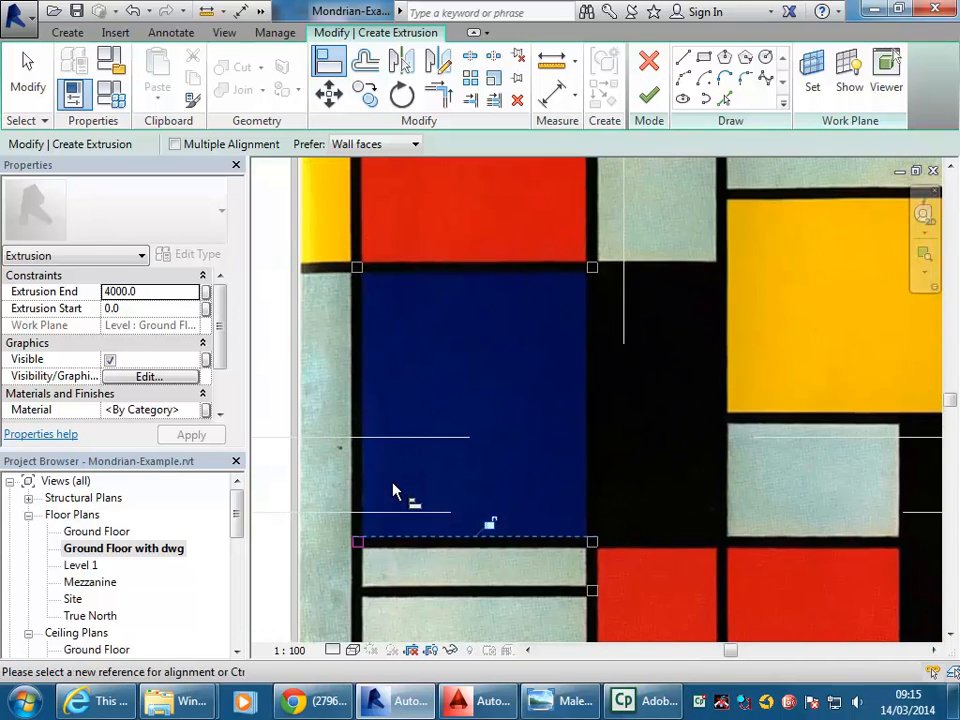
scroll(384, 453, up, 2)
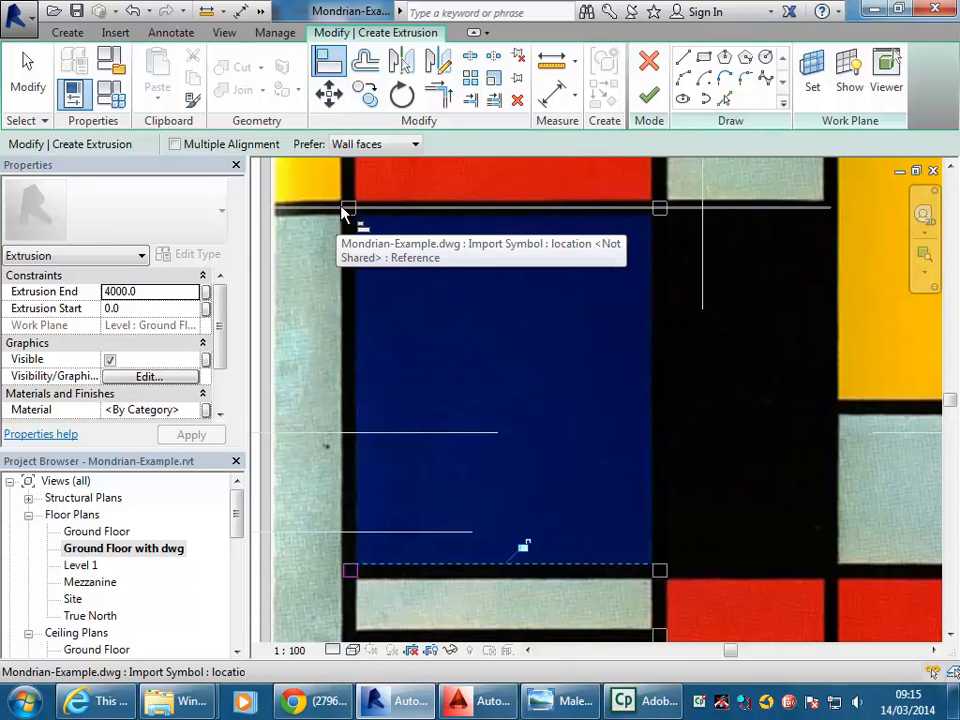
key(a)
key(l)
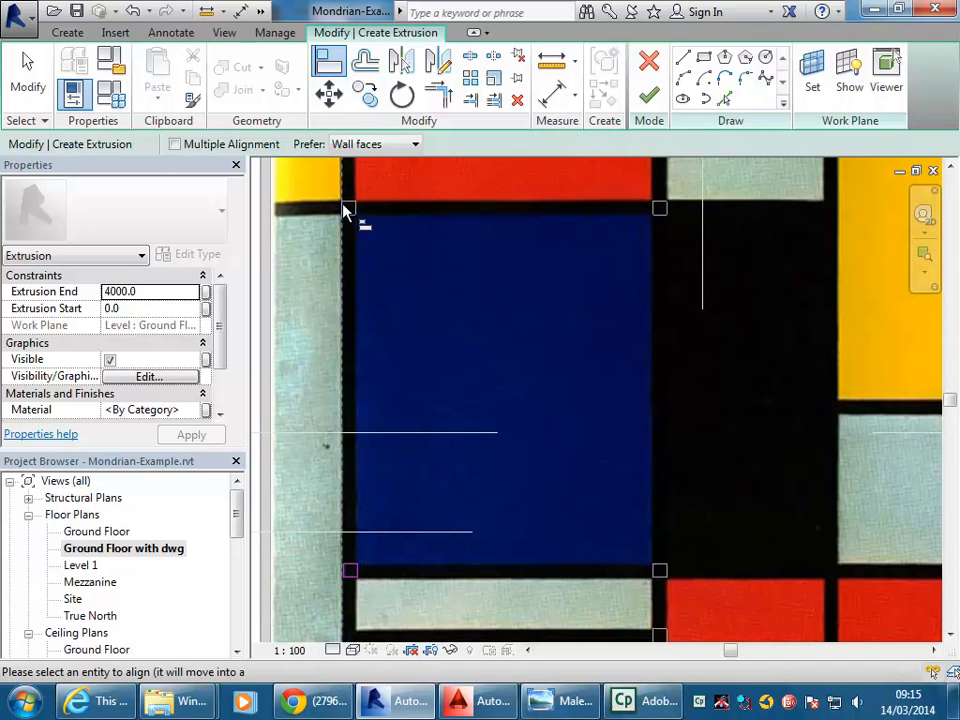
scroll(369, 546, up, 5)
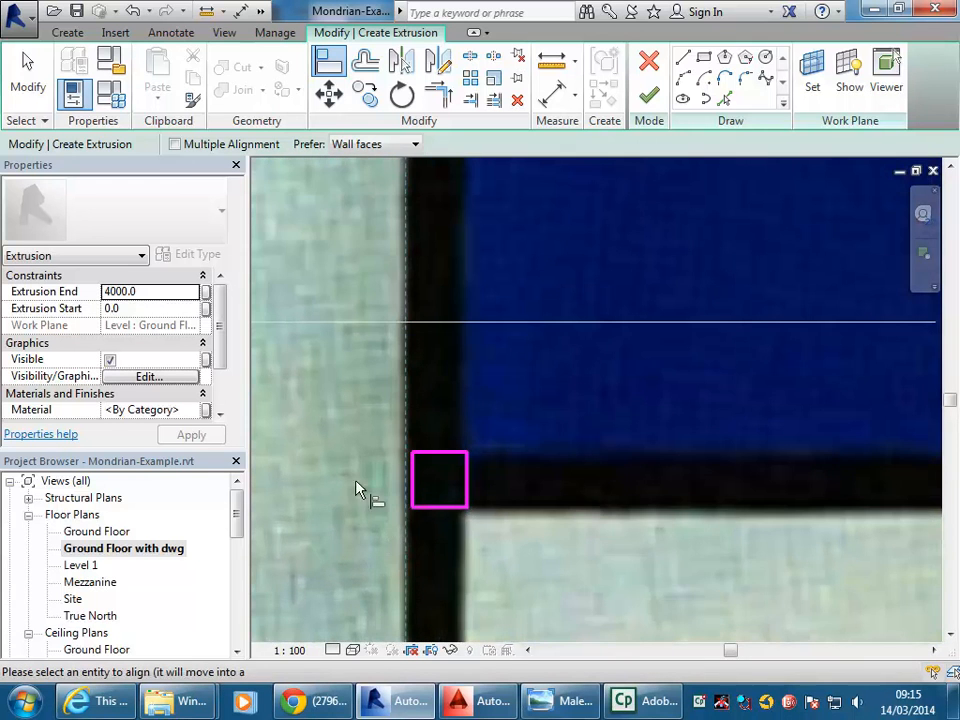
click(416, 482)
scroll(446, 375, down, 4)
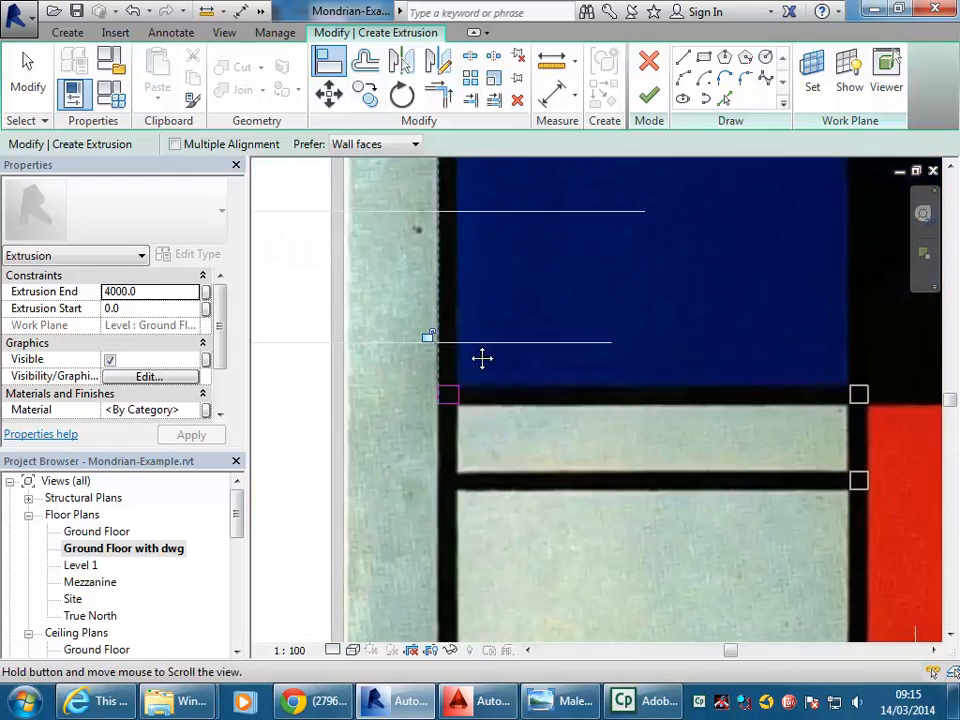
Align the square's right edge with the right edge of the column at the blue block's upper-left corner.
scroll(448, 375, down, 2)
scroll(396, 317, up, 4)
click(398, 310)
scroll(424, 385, down, 2)
middle_drag(455, 412, 485, 161)
scroll(422, 425, up, 5)
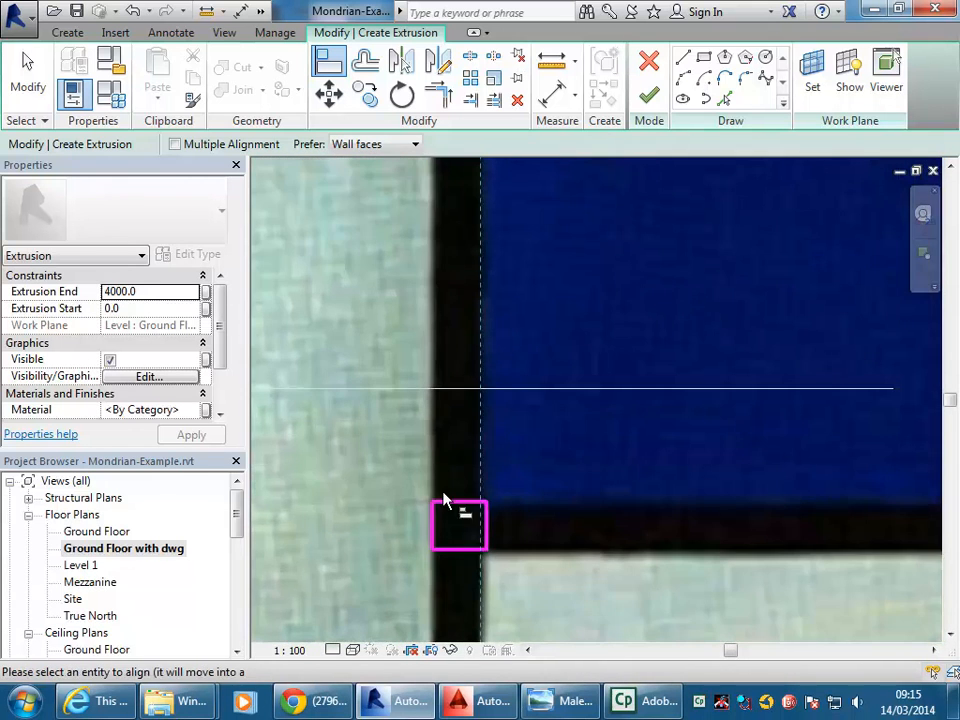
click(487, 523)
Set the Extrusion End to 5000 and finish the column's extrusion sketch.
scroll(524, 405, down, 5)
middle_drag(580, 403, 406, 458)
scroll(408, 454, down, 2)
mouse_move(476, 392)
middle_down()
mouse_move(422, 467)
mouse_move(450, 453)
middle_up()
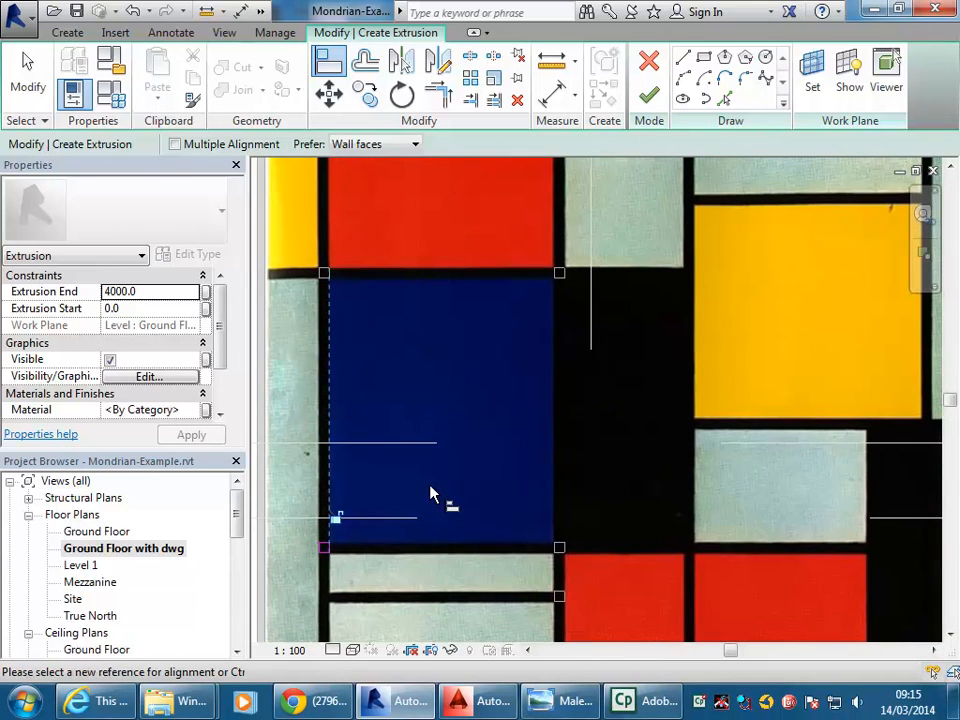
click(172, 291)
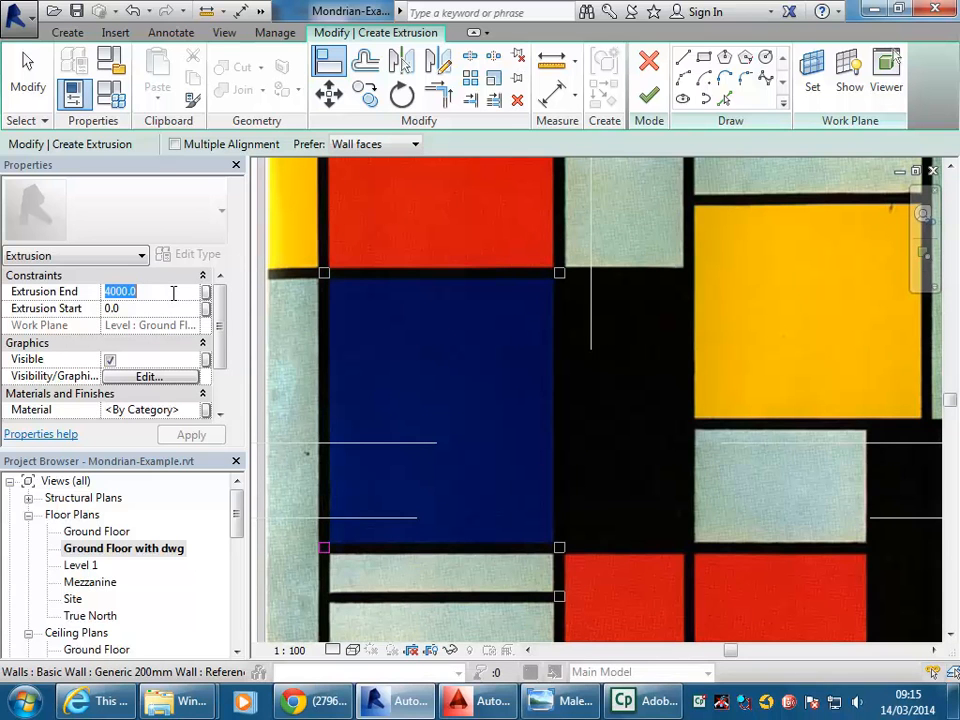
text(500)
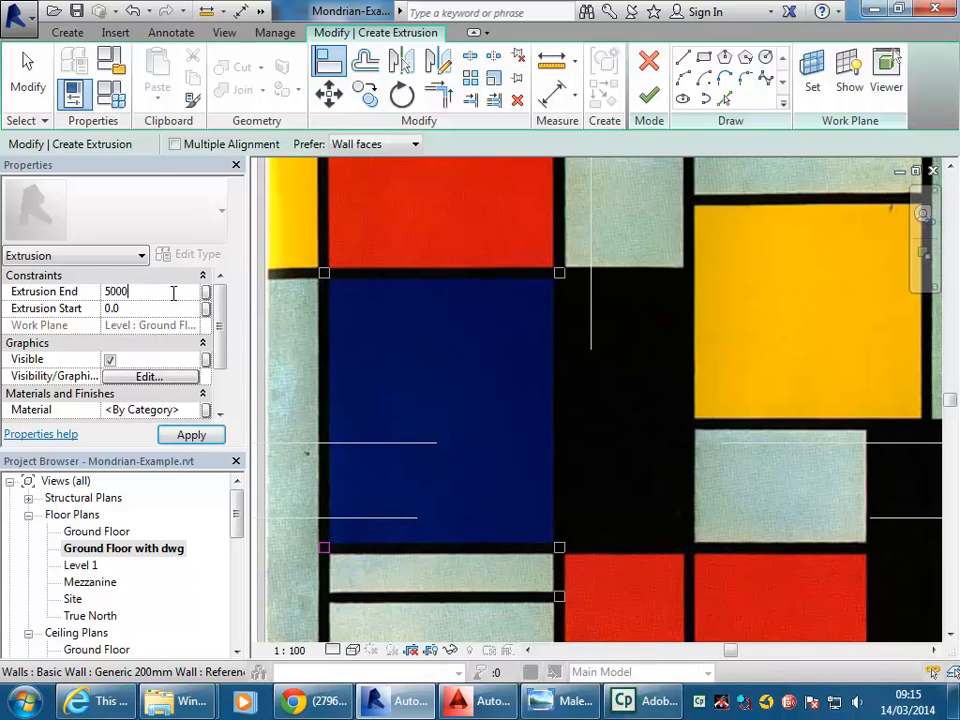
click(649, 95)
scroll(430, 390, down, 2)
middle_drag(424, 407, 446, 385)
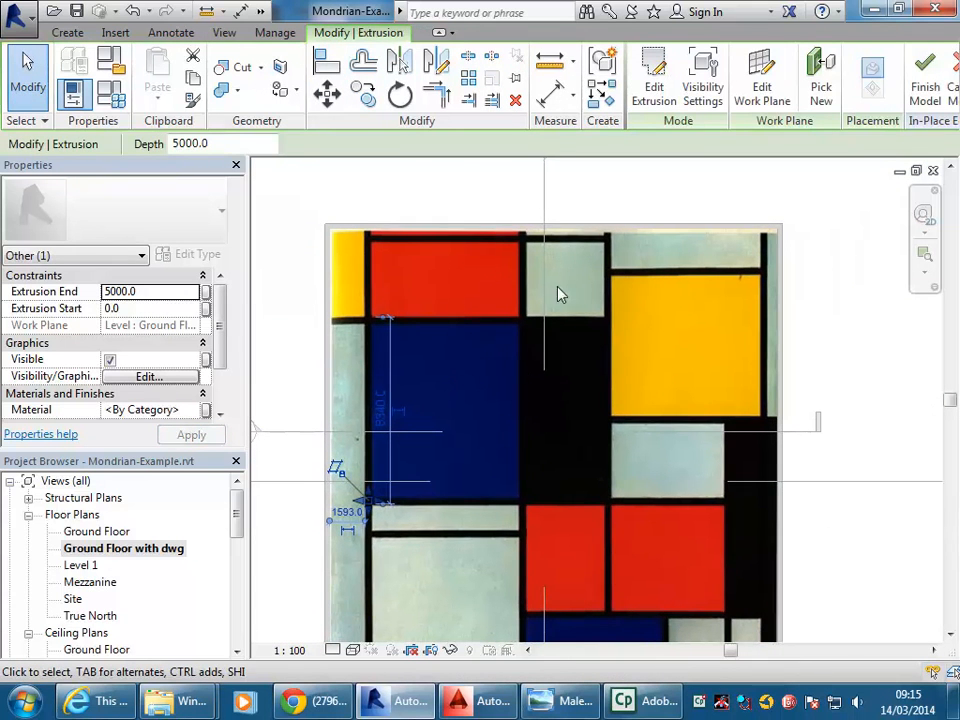
Open the Isometric 1 3D view to show the new column among the others.
drag(237, 518, 240, 561)
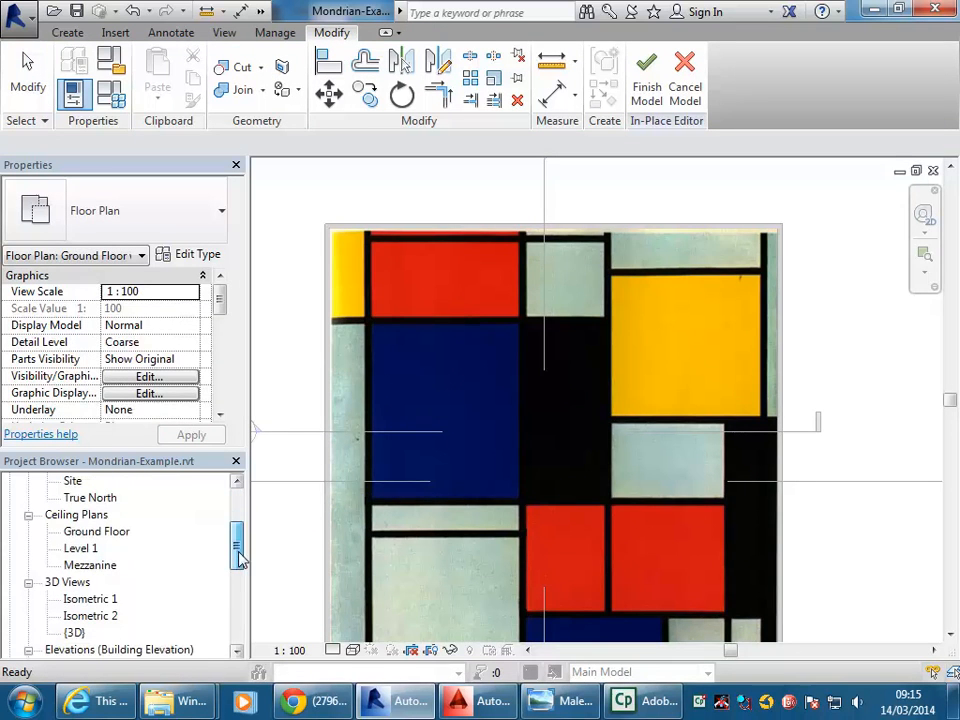
click(85, 600)
double_click(85, 600)
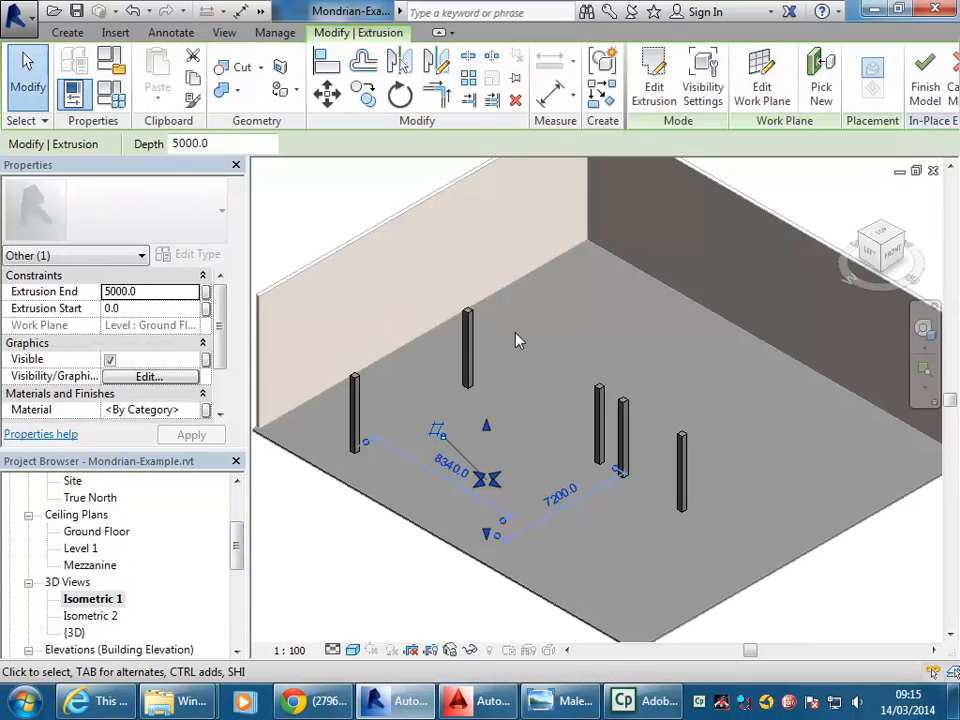
scroll(655, 409, down, 5)
scroll(606, 519, up, 5)
Select the new column and set its Extrusion End to 6000.
click(546, 457)
middle_drag(546, 462, 532, 500)
click(520, 448)
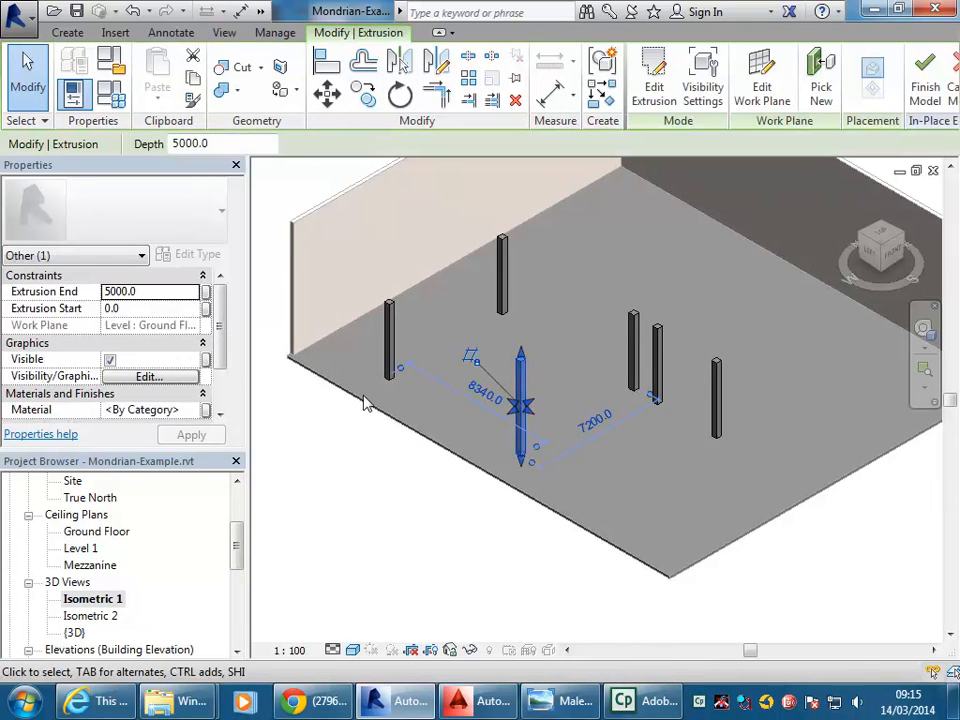
click(163, 293)
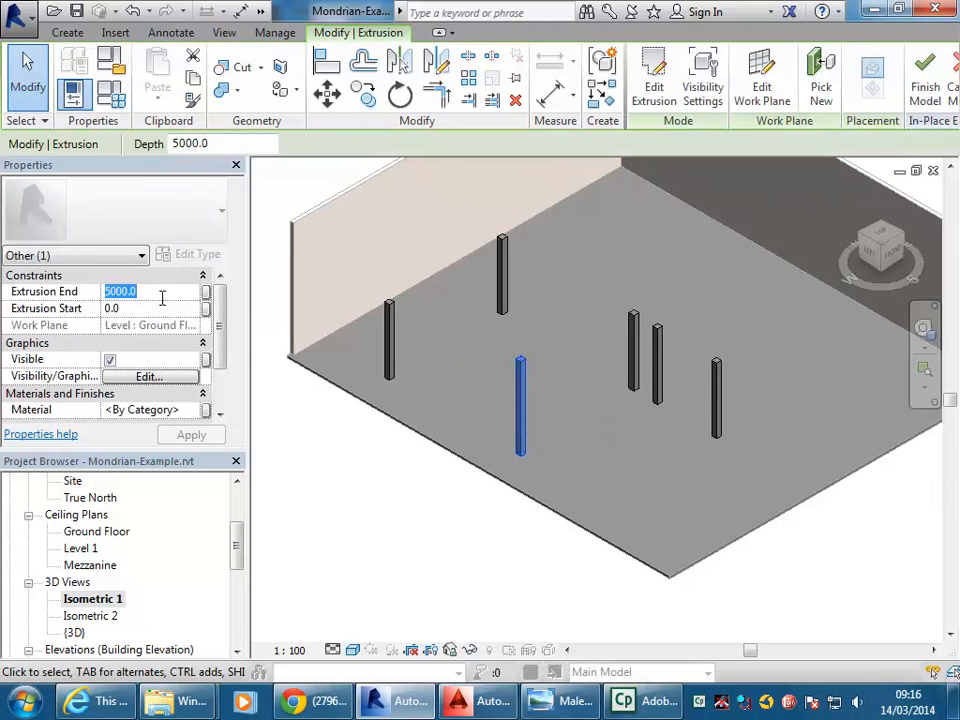
text(6000)
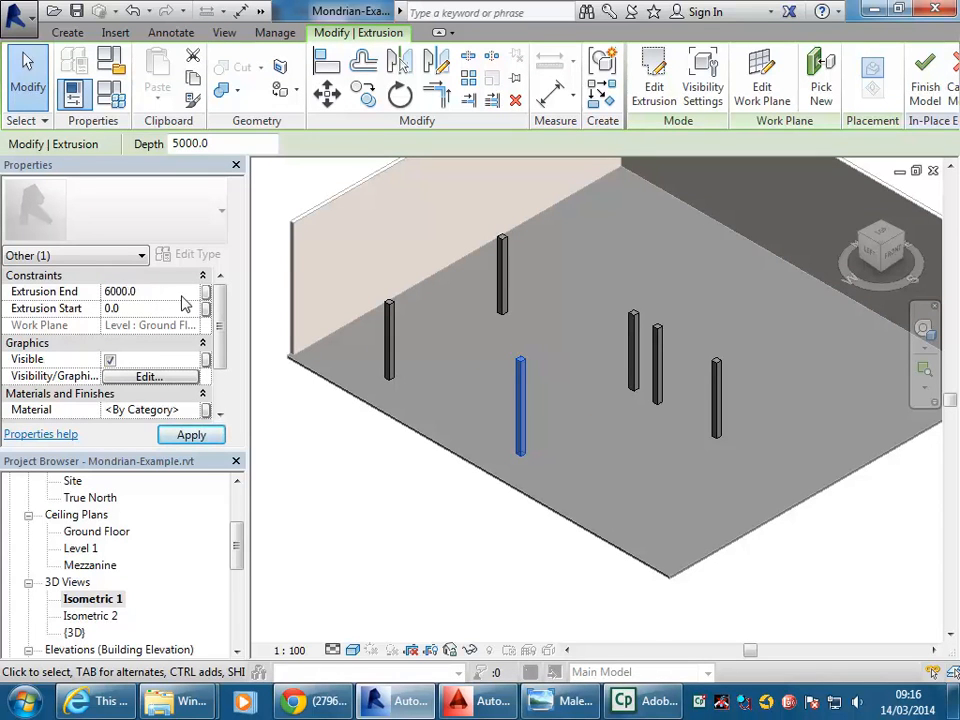
click(481, 526)
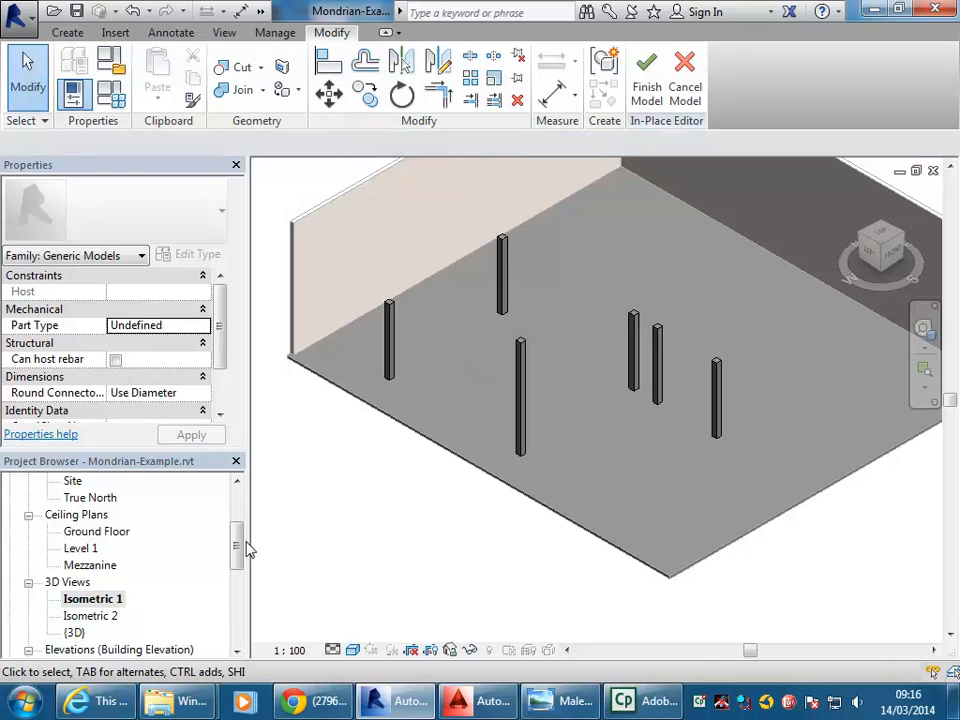
Select the tallest column again and open the section view from the lower section mark on the Ground Floor plan.
drag(238, 548, 236, 514)
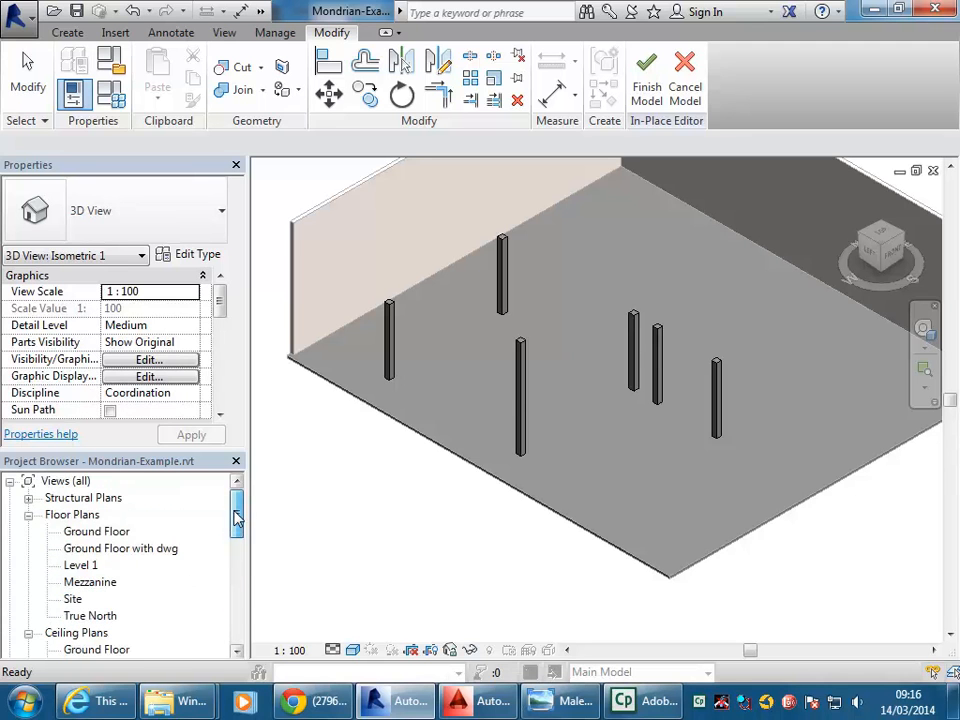
click(521, 390)
click(521, 390)
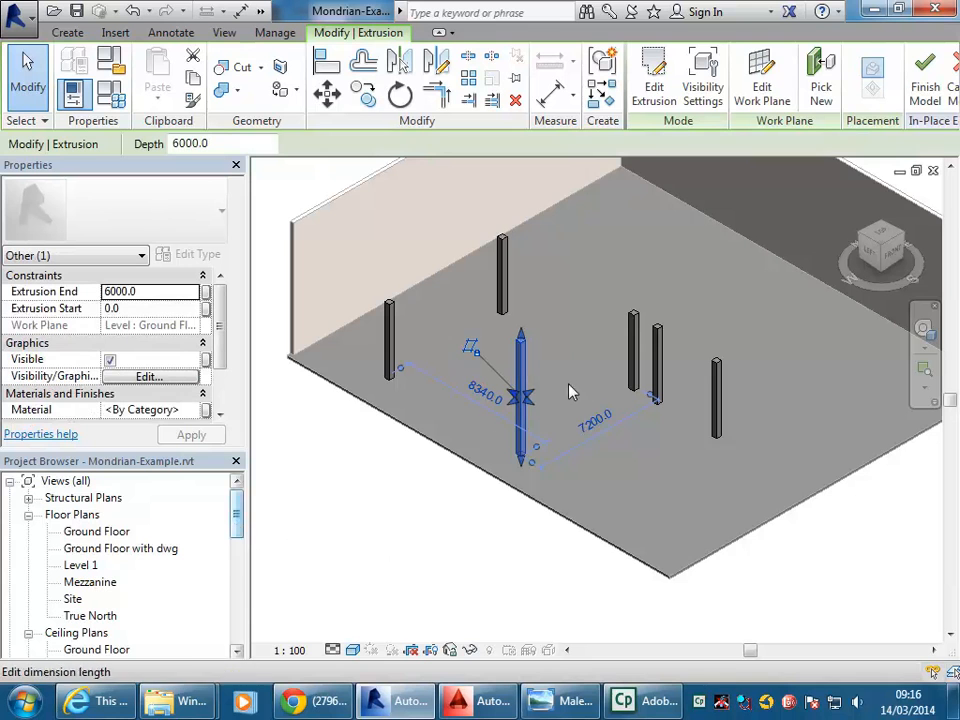
double_click(106, 534)
scroll(578, 377, up, 3)
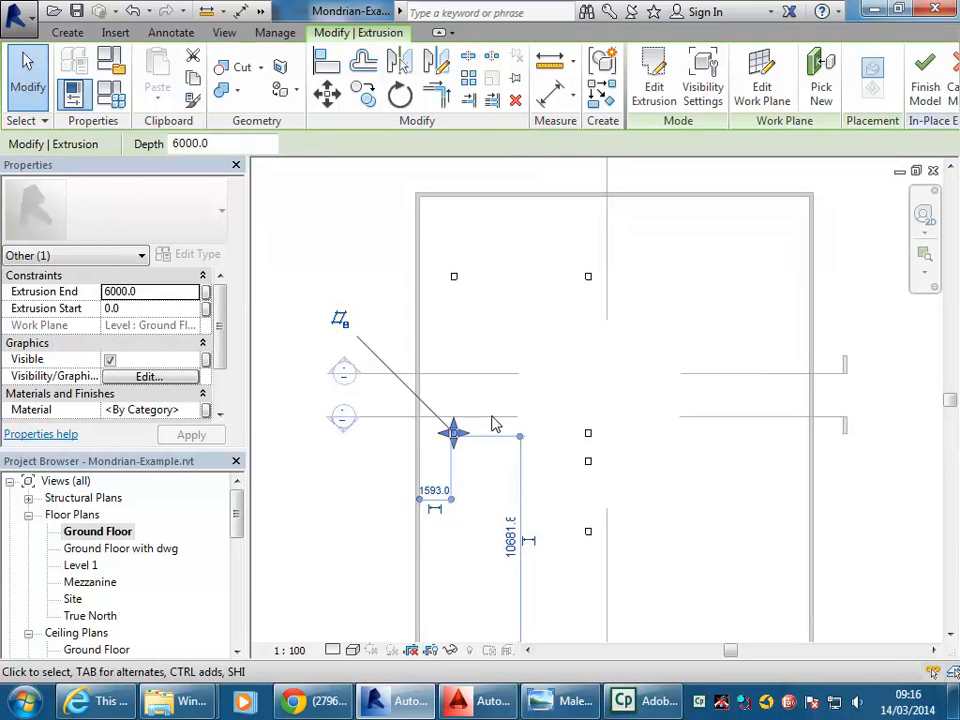
scroll(317, 446, up, 2)
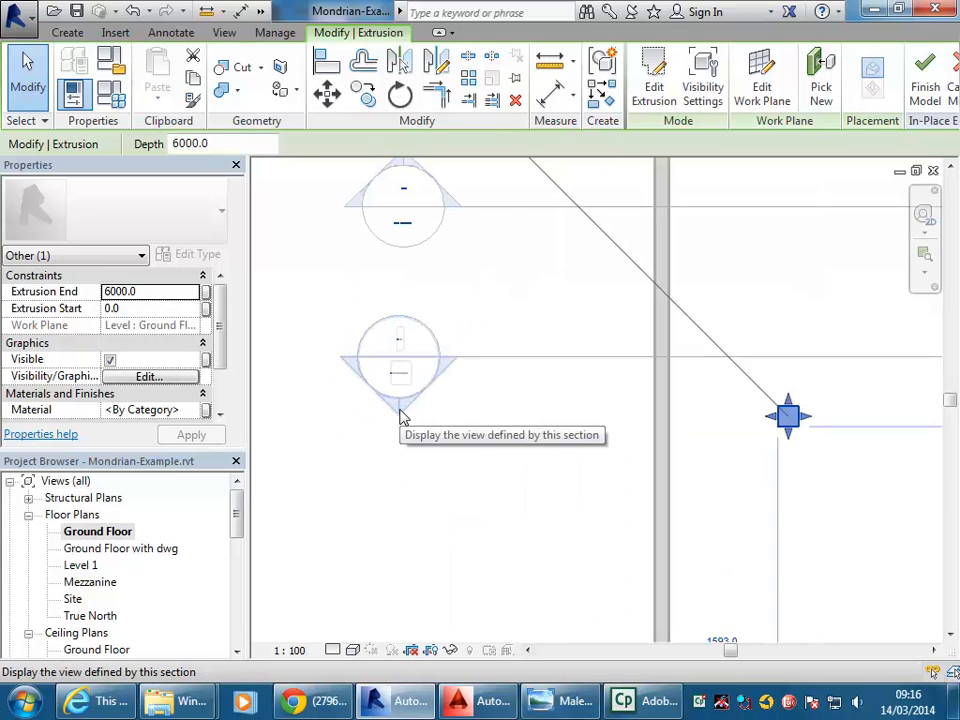
double_click(400, 415)
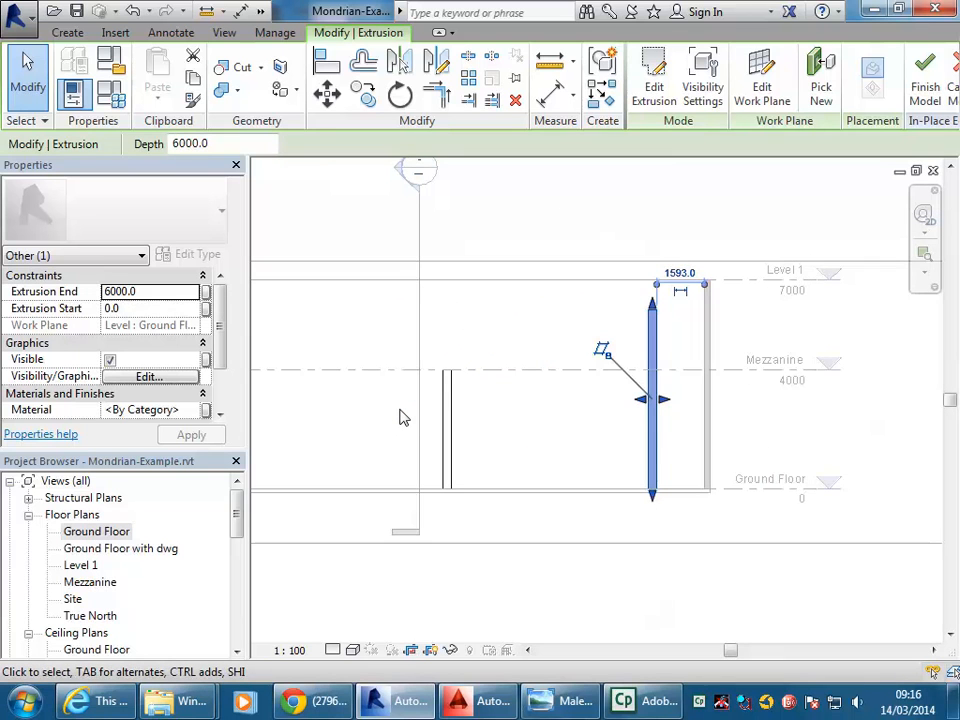
Stretch the top of the selected tallest column up to the Level 1 line at 7000 in the section view.
scroll(721, 337, up, 5)
middle_drag(643, 290, 604, 392)
scroll(604, 392, up, 1)
drag(540, 385, 541, 320)
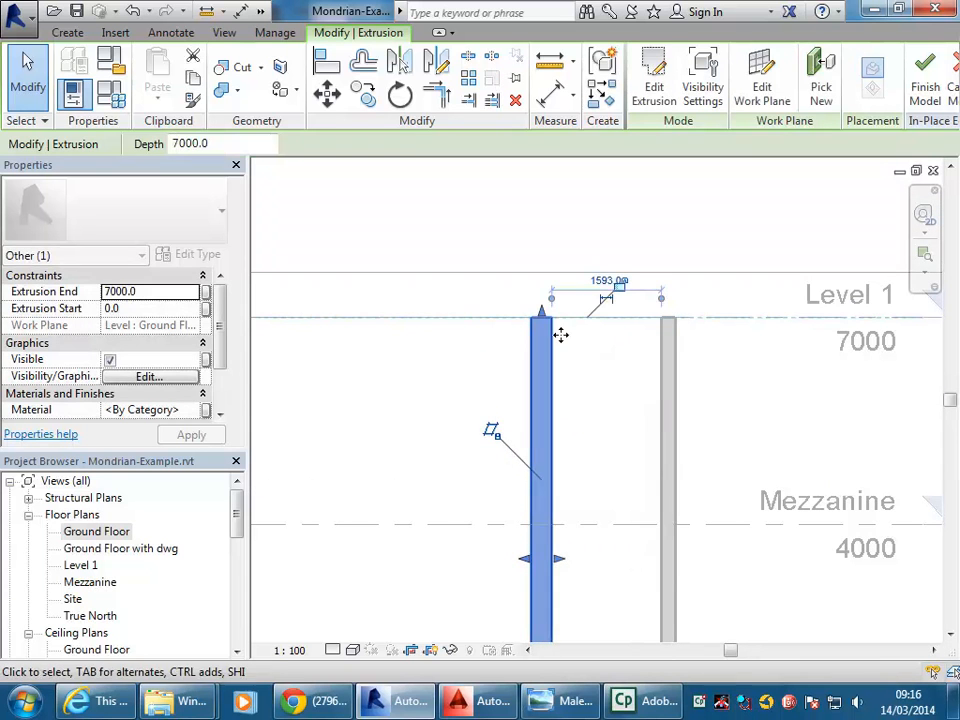
Lock the column's top to the Level 1 line and finish the in-place model.
click(606, 278)
click(654, 337)
scroll(650, 277, up, 3)
click(545, 306)
scroll(575, 412, down, 2)
scroll(575, 430, down, 5)
middle_drag(640, 370, 771, 369)
click(768, 369)
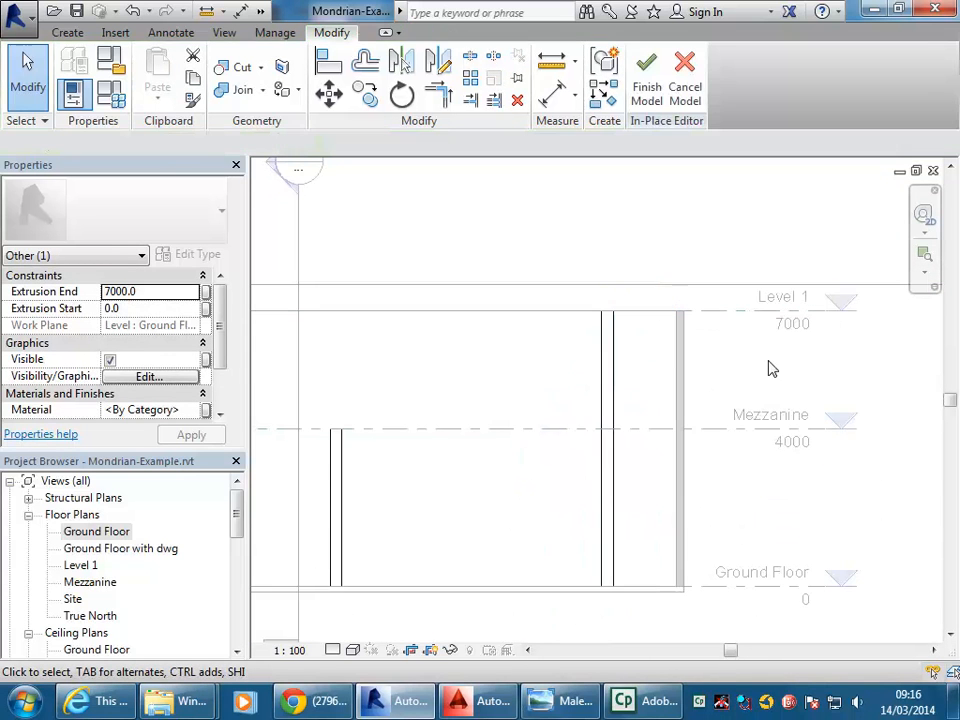
click(643, 93)
scroll(572, 407, down, 3)
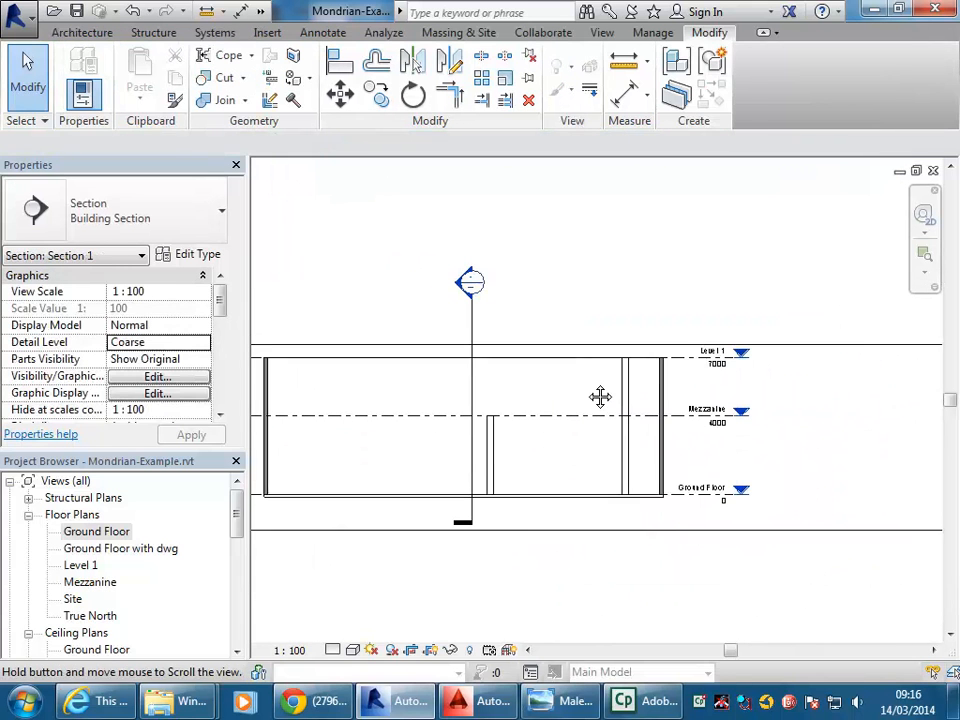
click(481, 347)
middle_drag(475, 350, 558, 330)
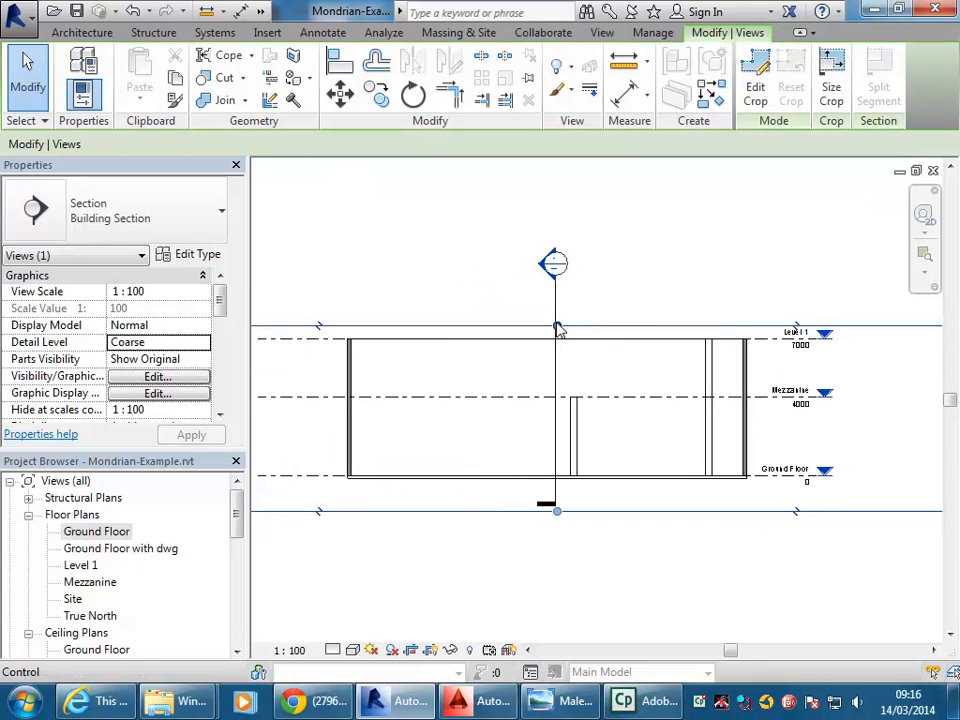
scroll(568, 336, down, 2)
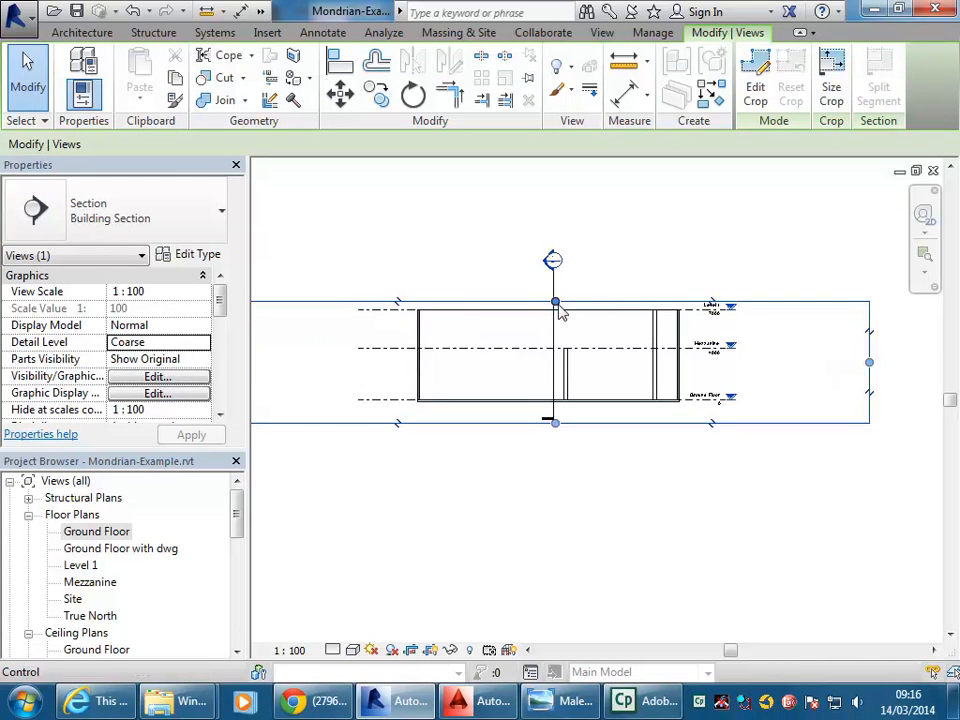
scroll(728, 326, up, 4)
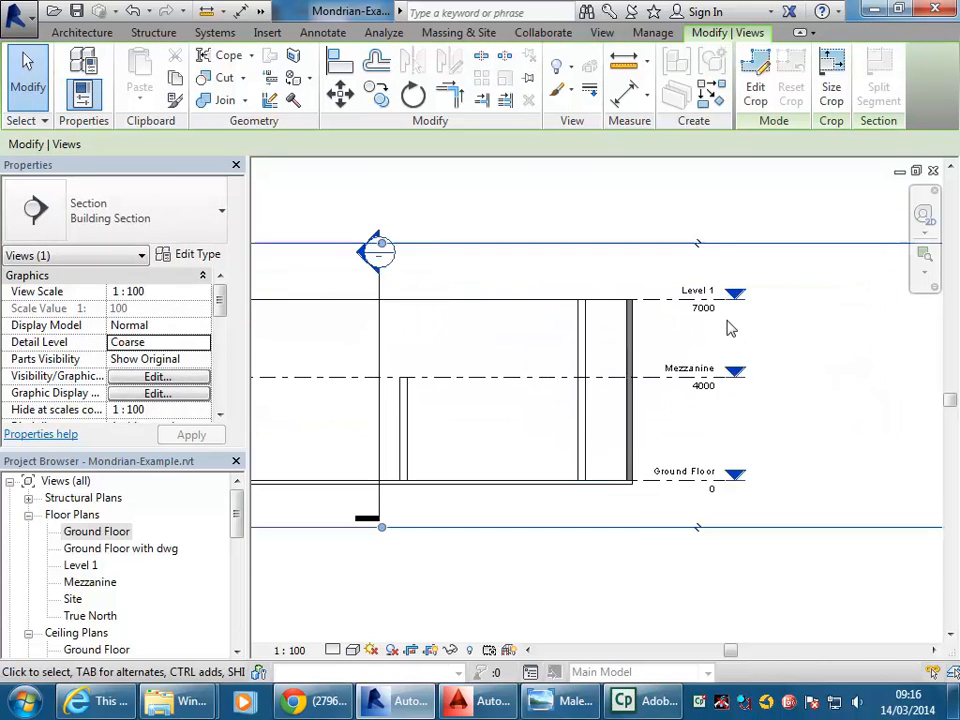
Raise the Level 1 datum to an elevation of 7500 in the section view and deselect it.
click(638, 294)
middle_drag(673, 340, 600, 387)
scroll(597, 373, up, 2)
drag(543, 322, 545, 292)
scroll(540, 388, down, 1)
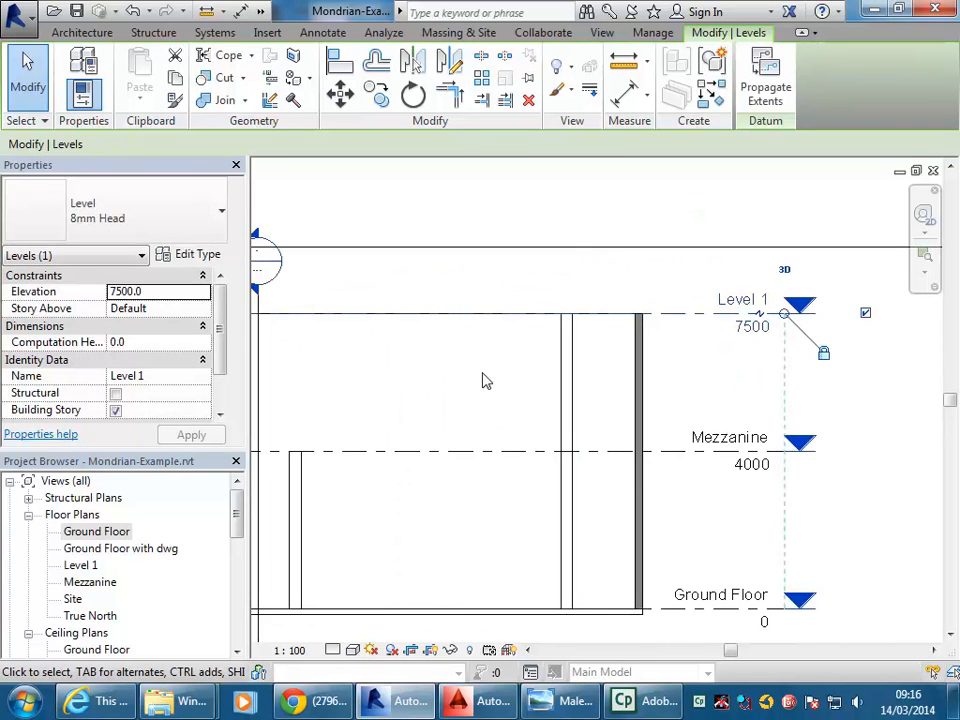
scroll(572, 366, down, 2)
click(566, 373)
scroll(602, 439, down, 1)
scroll(646, 423, up, 1)
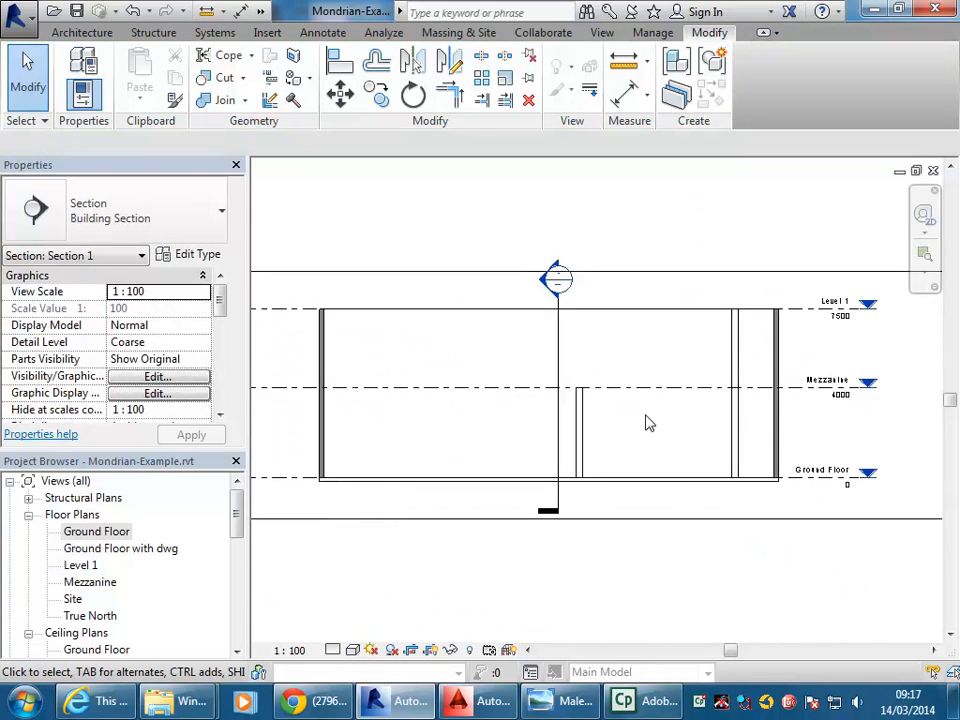
middle_drag(648, 423, 641, 463)
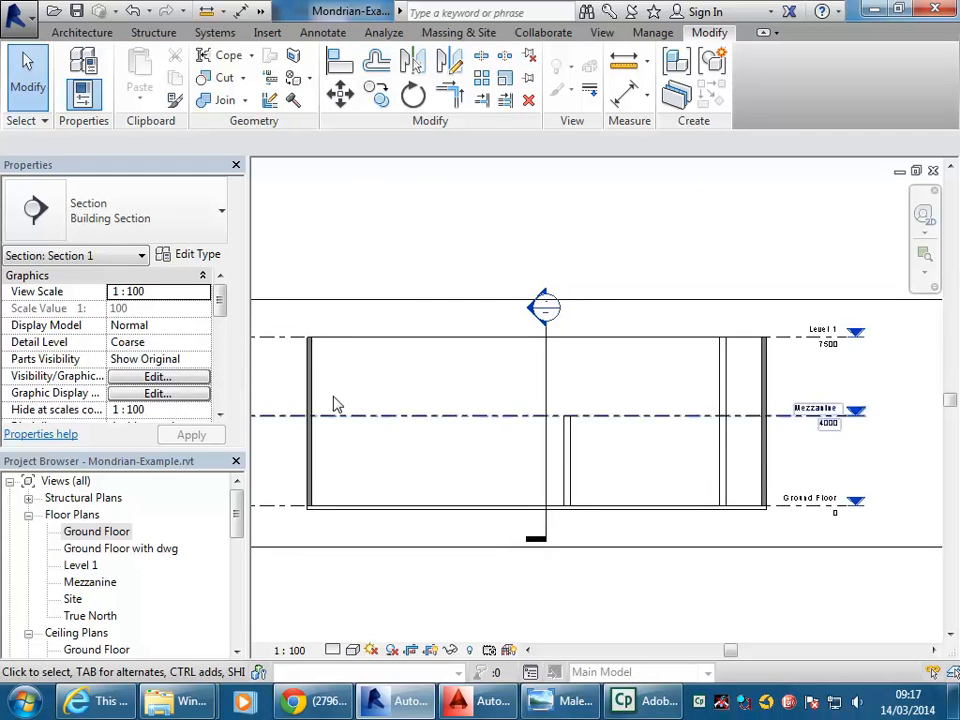
Open the Mondrian1.rvt project as a reference model.
click(53, 11)
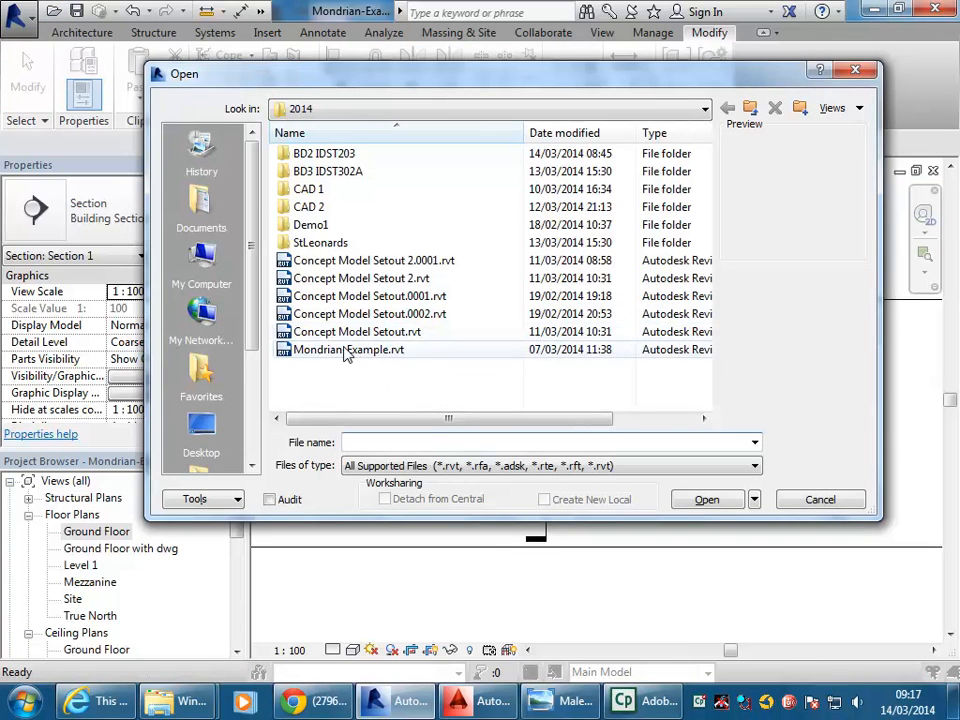
click(346, 350)
click(341, 338)
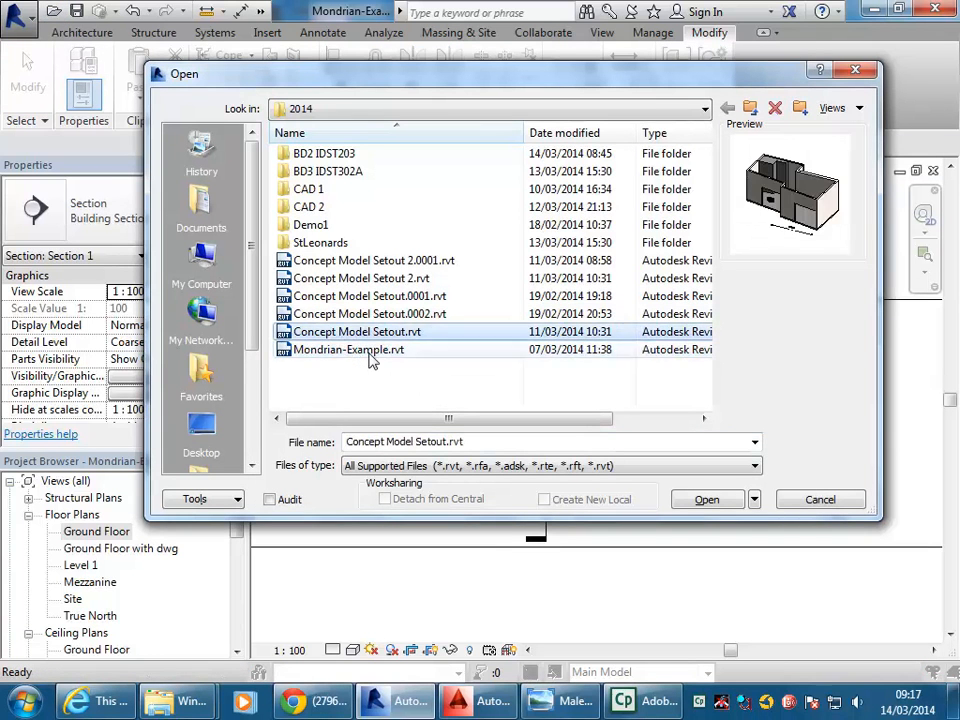
click(707, 499)
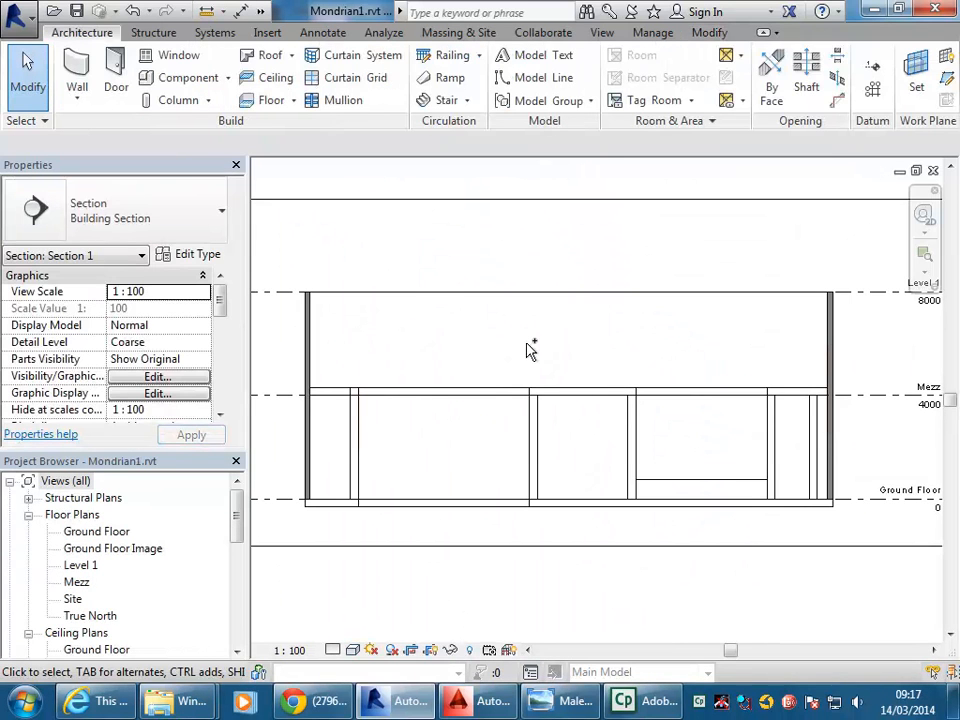
Open the {3D} view and examine how the in-place generic model combines columns, beams and slabs.
drag(238, 529, 238, 553)
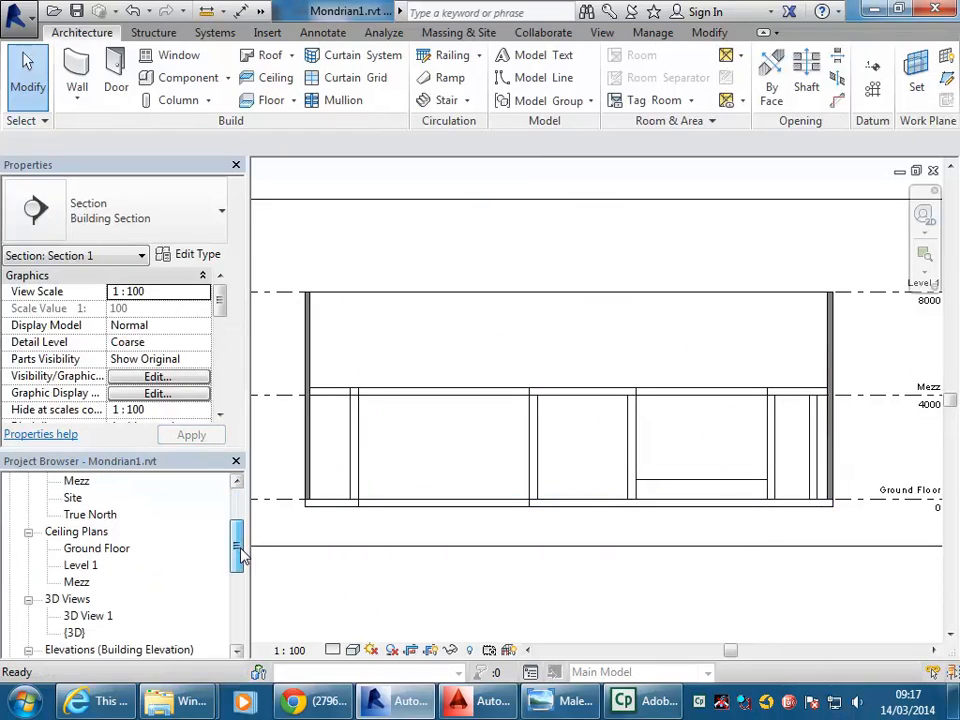
double_click(74, 630)
scroll(498, 392, down, 4)
scroll(540, 510, up, 4)
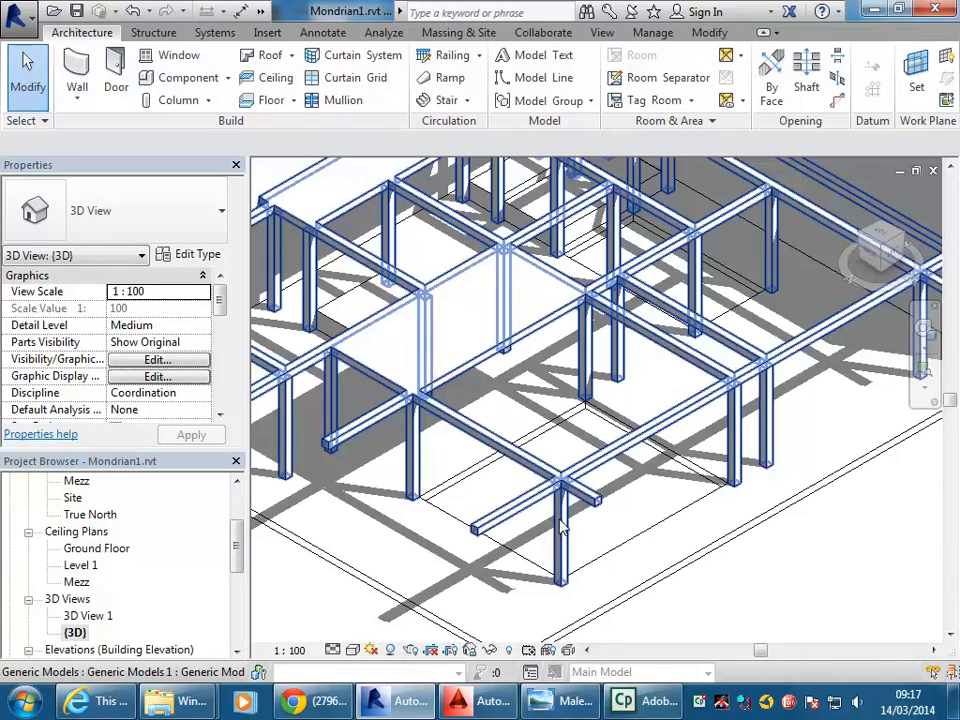
click(561, 527)
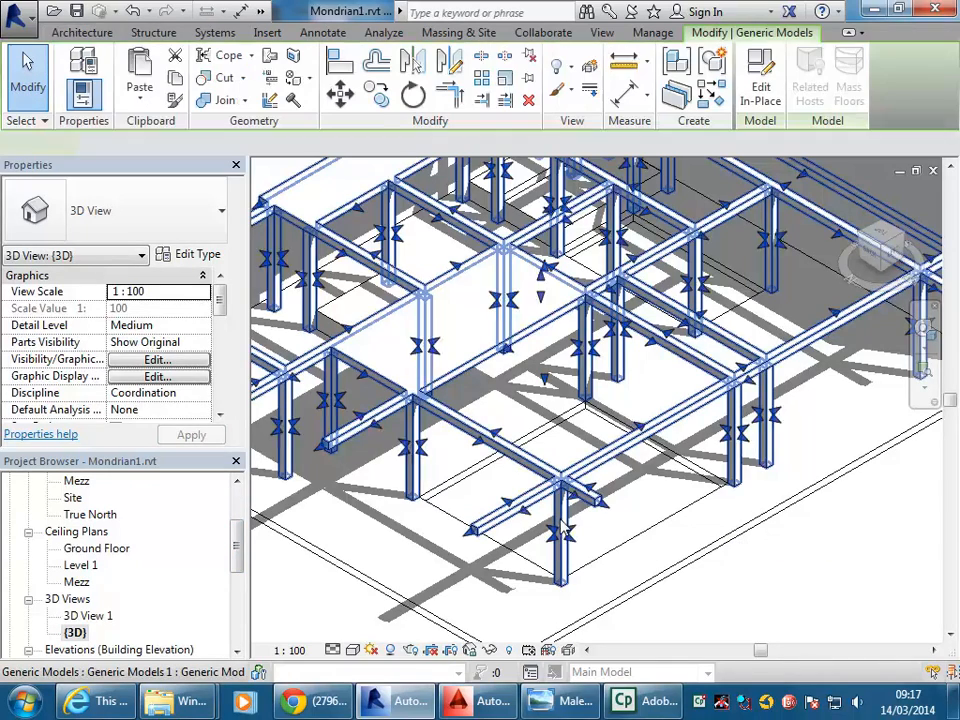
middle_drag(760, 320, 722, 392)
scroll(725, 398, down, 1)
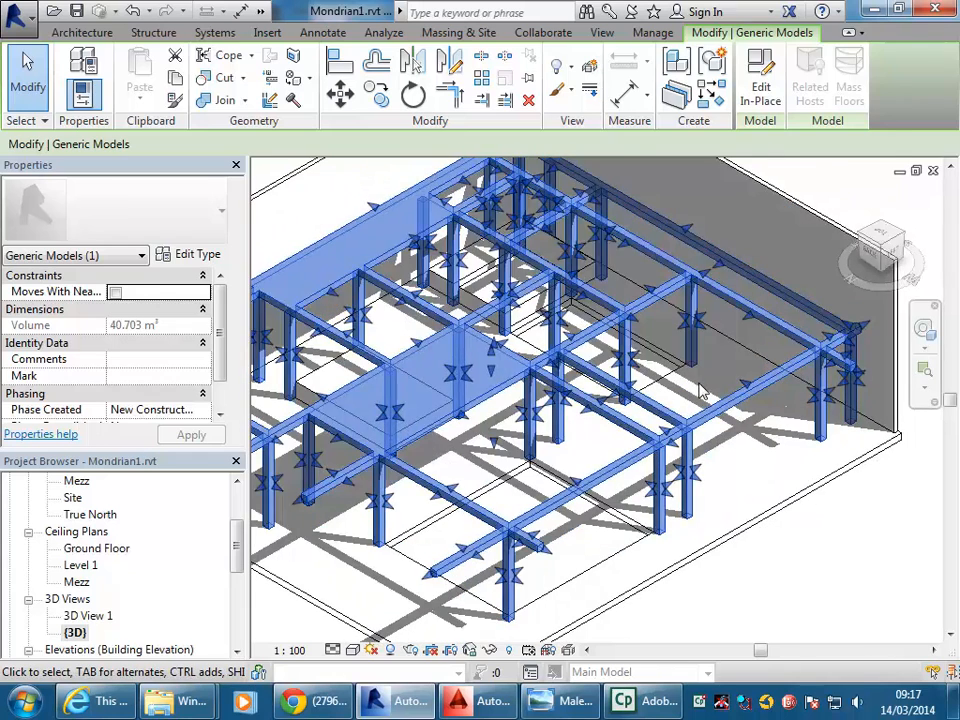
click(703, 392)
Switch to the Ground Floor Image plan and examine the column and beam layout over the Mondrian picture.
key(ctrl+Tab)
key(ctrl+Tab)
key(ctrl+Tab)
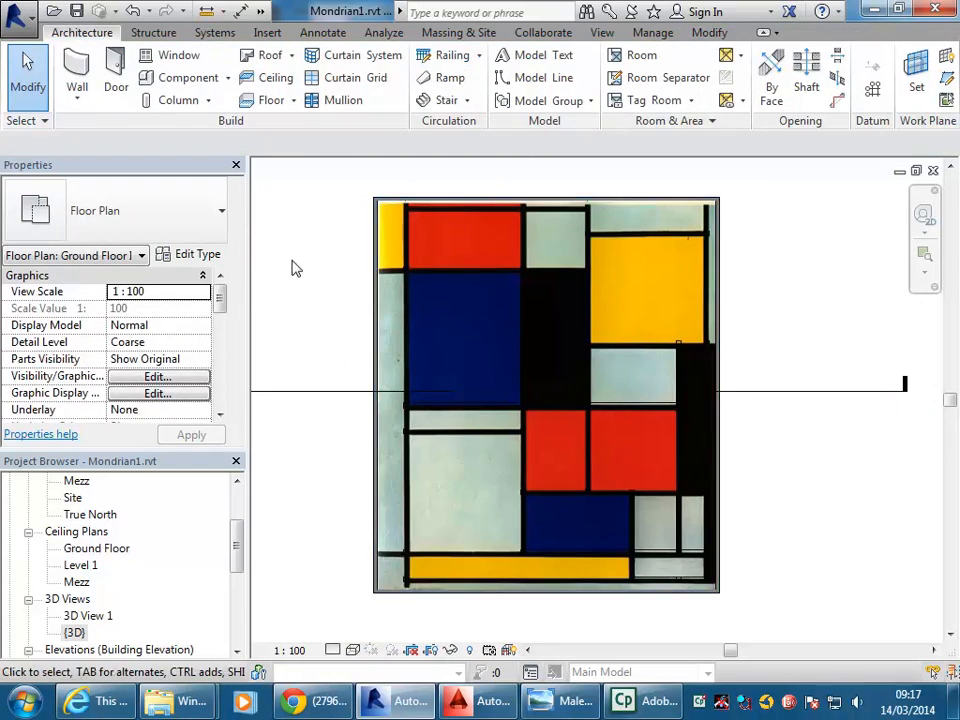
middle_drag(320, 265, 324, 279)
scroll(450, 226, up, 1)
middle_drag(450, 226, 424, 279)
middle_drag(486, 275, 534, 259)
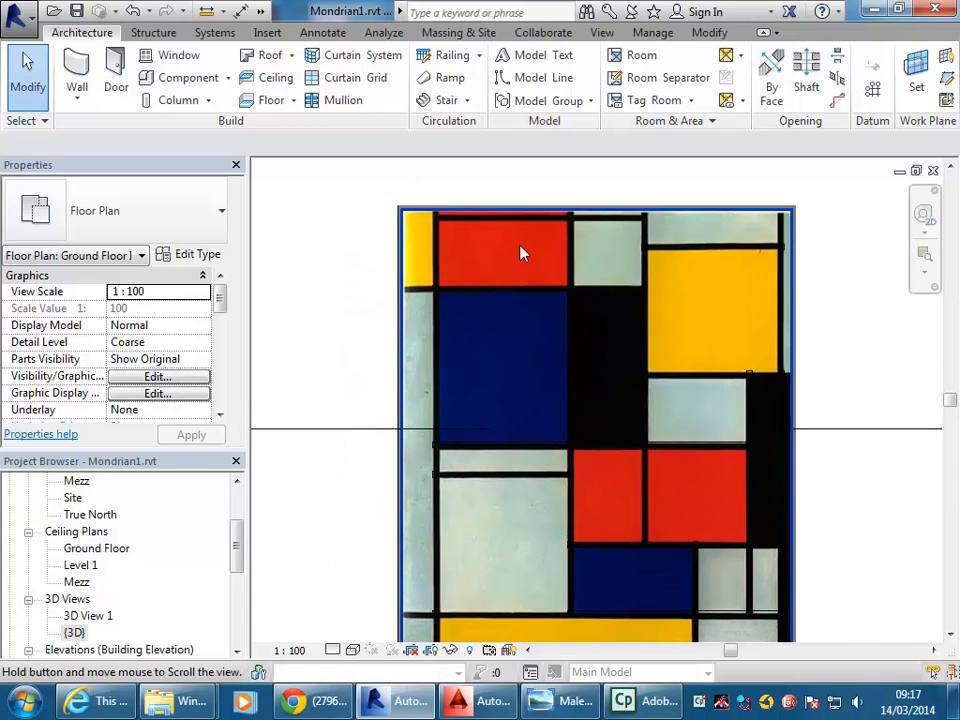
middle_drag(399, 407, 472, 383)
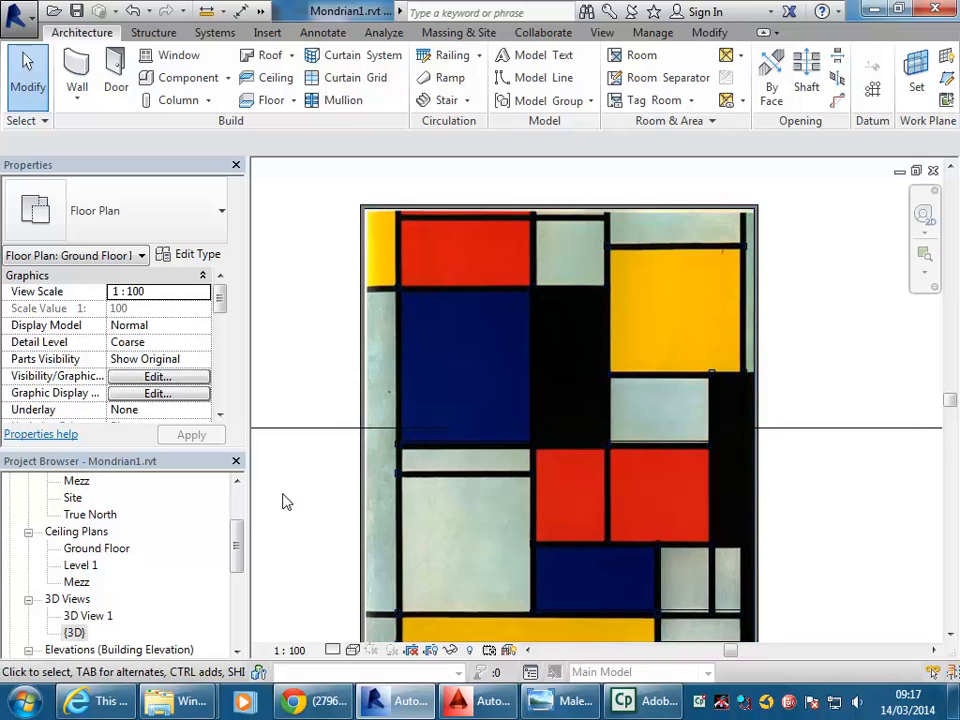
Open the Section 1 view of the reference project to examine the beams at the Mezz level.
drag(236, 553, 240, 597)
double_click(100, 616)
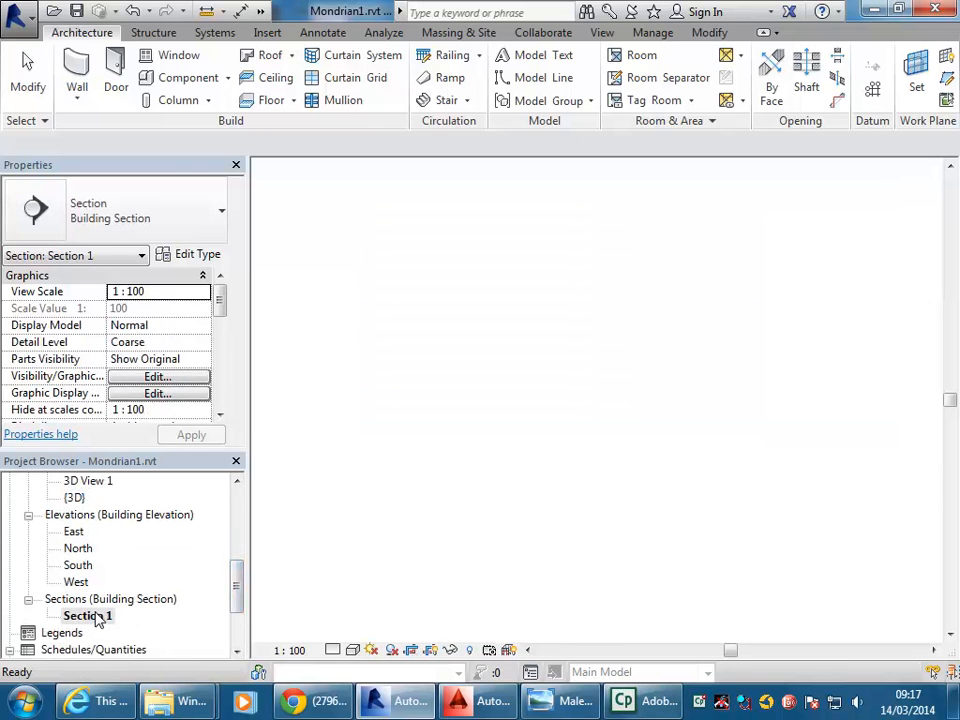
scroll(778, 377, down, 1)
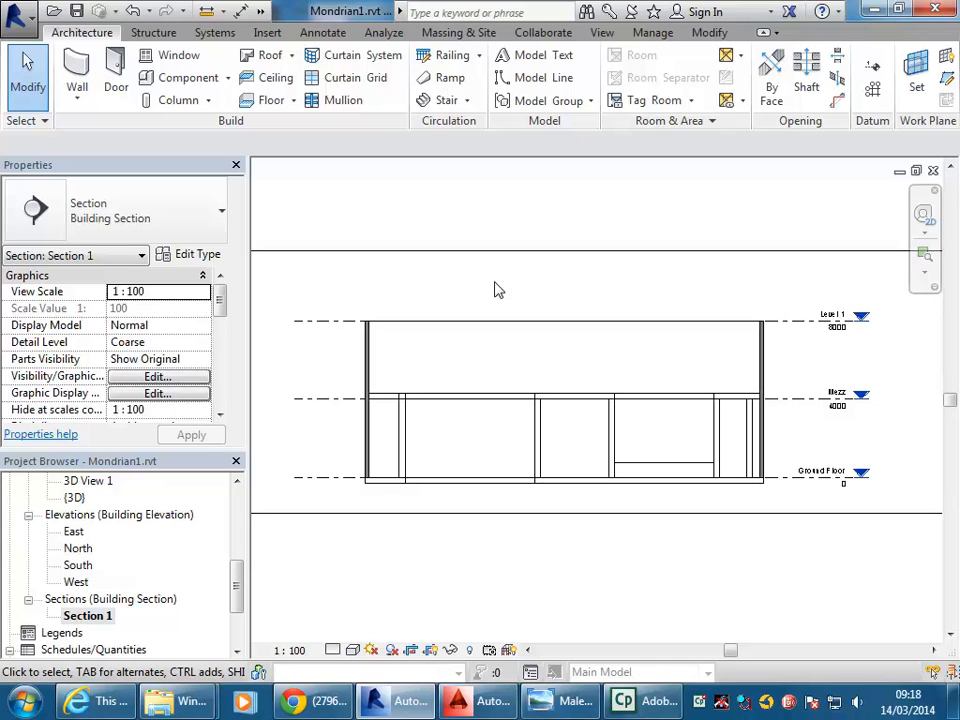
Cycle through the open views back to Section 1 of the Mondrian-Example project.
key(ctrl+Tab)
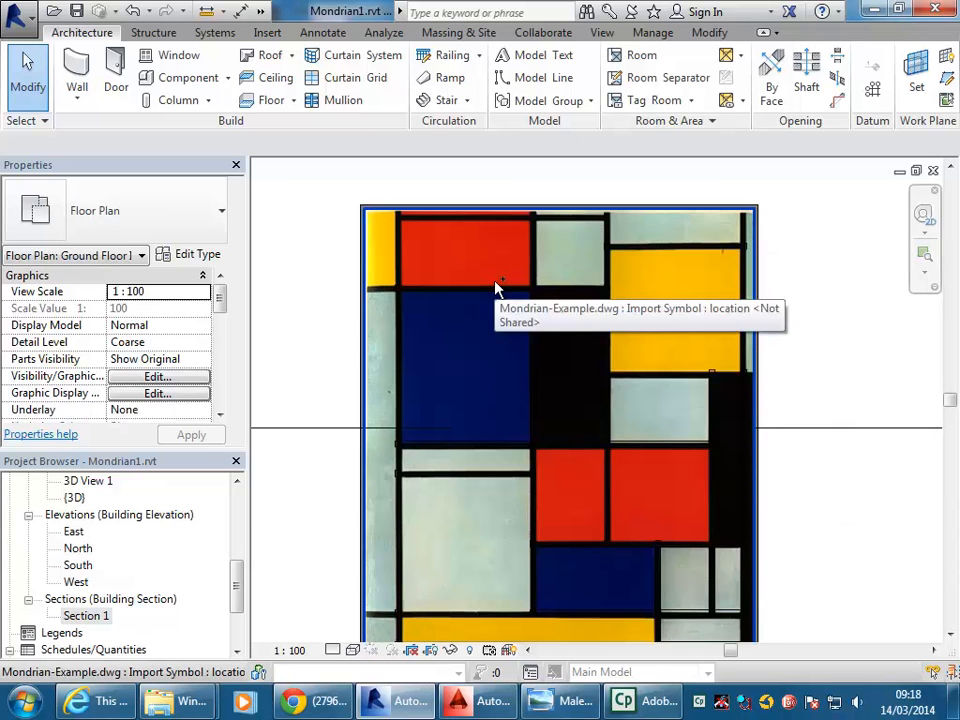
key(ctrl+Tab)
key(ctrl+Tab)
key(ctrl+Tab)
key(ctrl+Tab)
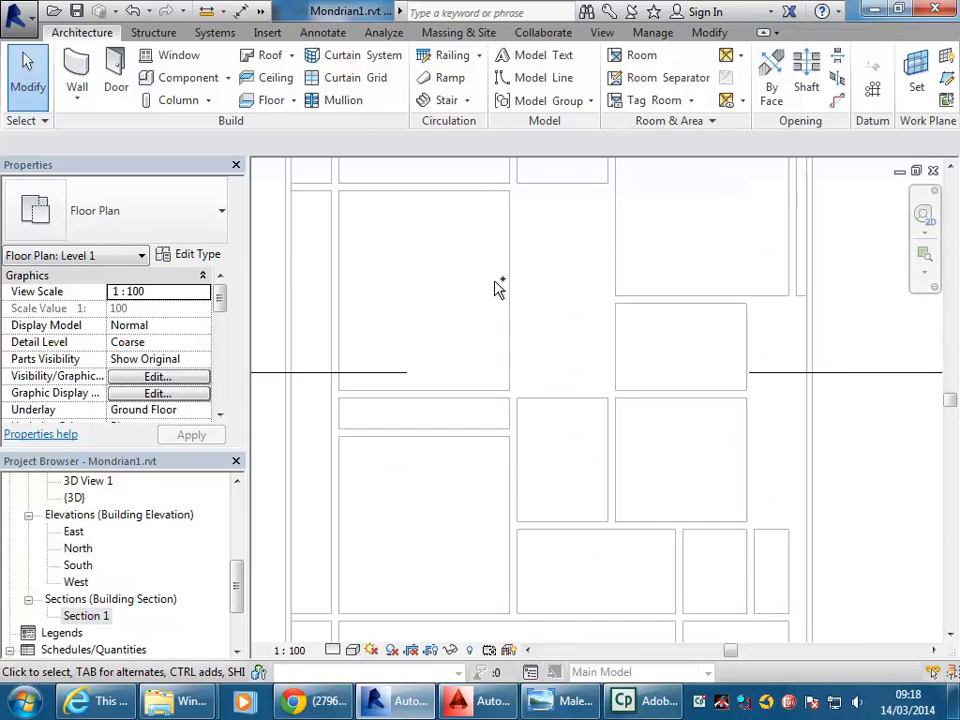
key(ctrl+Tab)
key(ctrl+Tab)
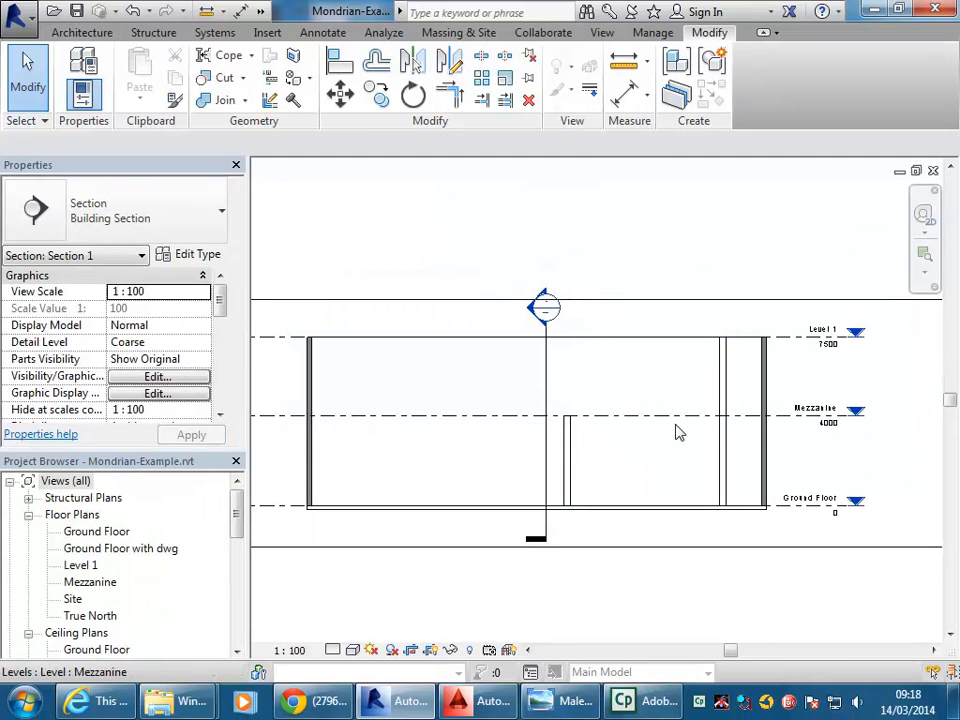
Open the {3D} view of the Mondrian-Example project to examine its columns inside the walls.
drag(240, 518, 238, 561)
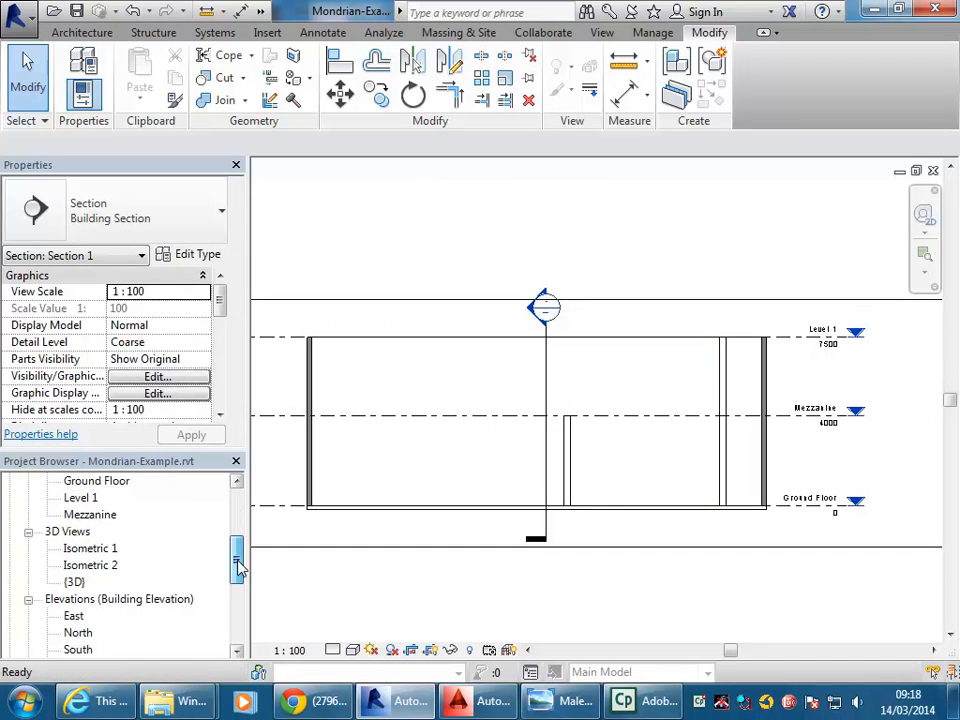
double_click(79, 581)
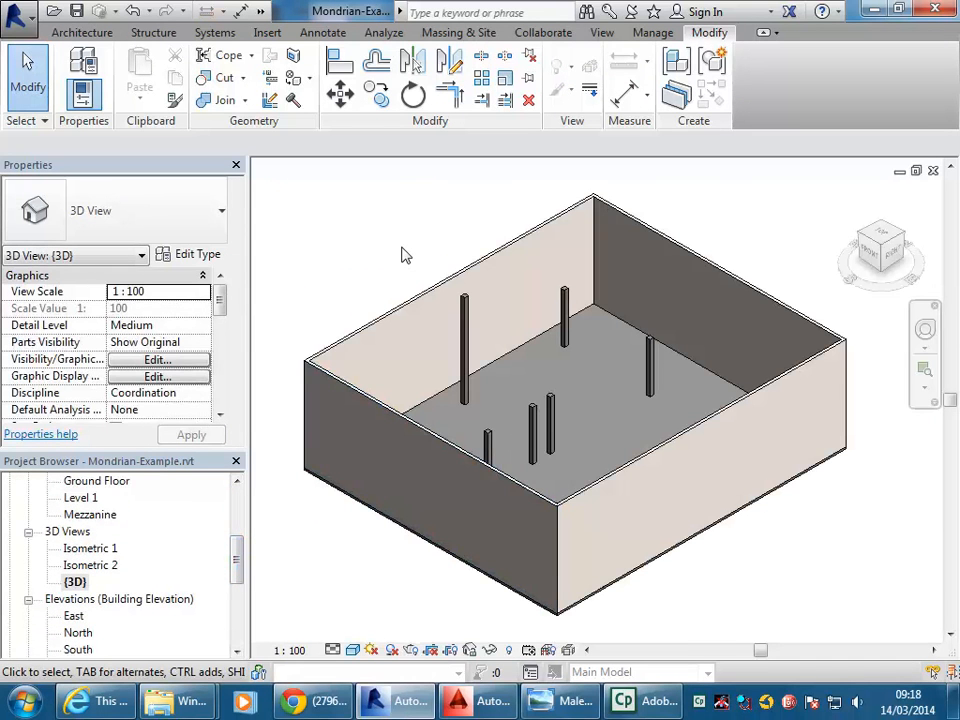
scroll(403, 255, up, 3)
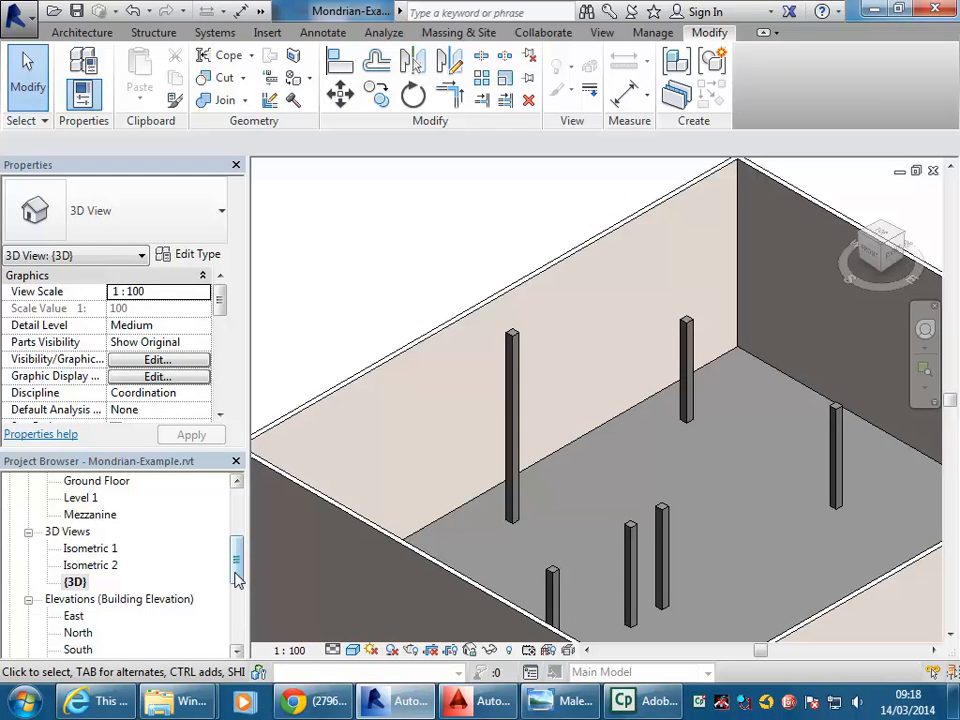
Open the Ground Floor with dwg floor plan and centre the Mondrian picture.
drag(238, 555, 238, 513)
double_click(112, 548)
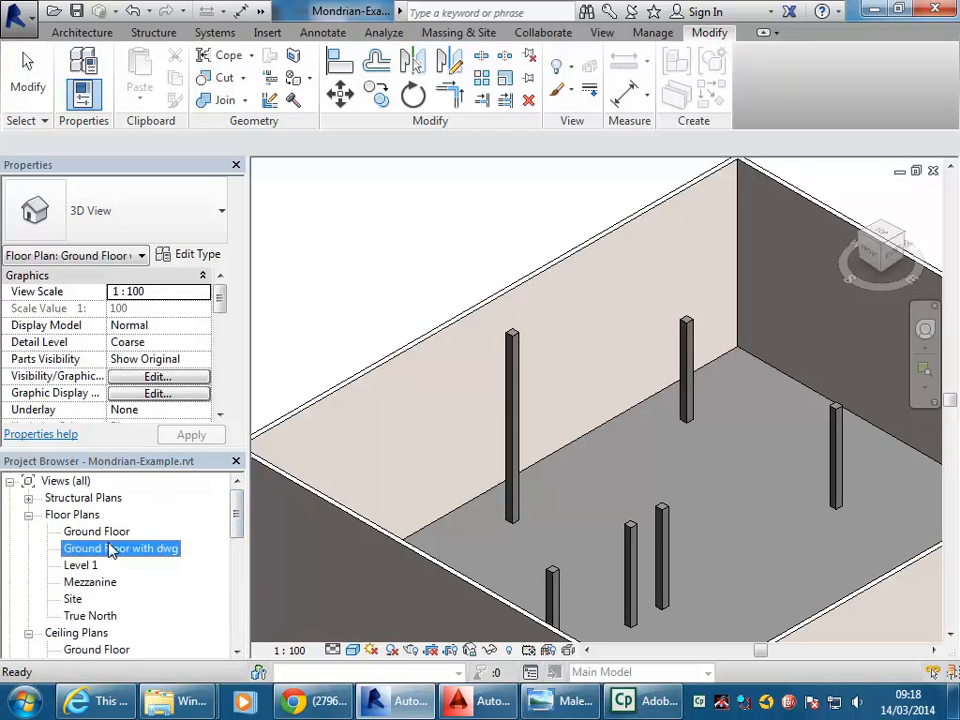
middle_drag(548, 420, 471, 369)
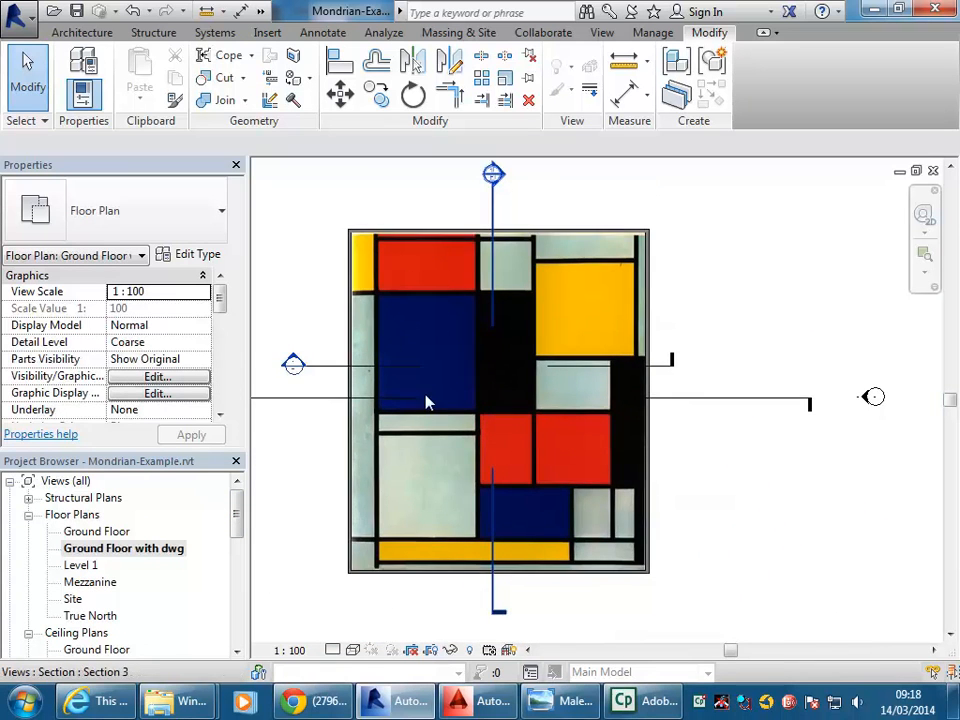
scroll(430, 400, up, 2)
scroll(430, 400, down, 1)
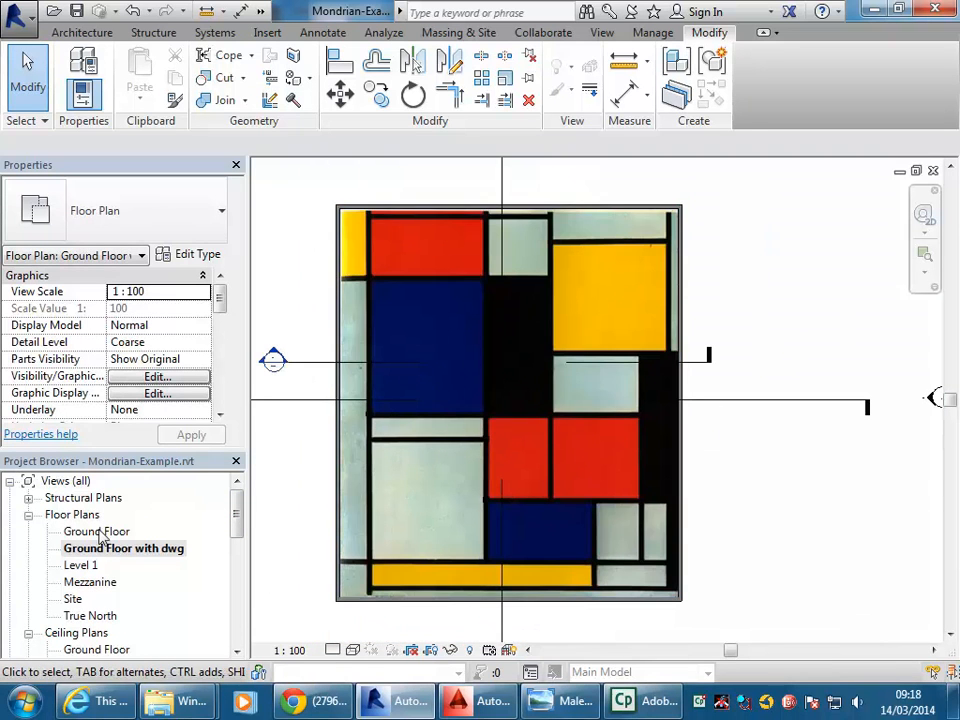
Create an in-place component in the Generic Models category and name it Beam.
click(82, 32)
click(230, 78)
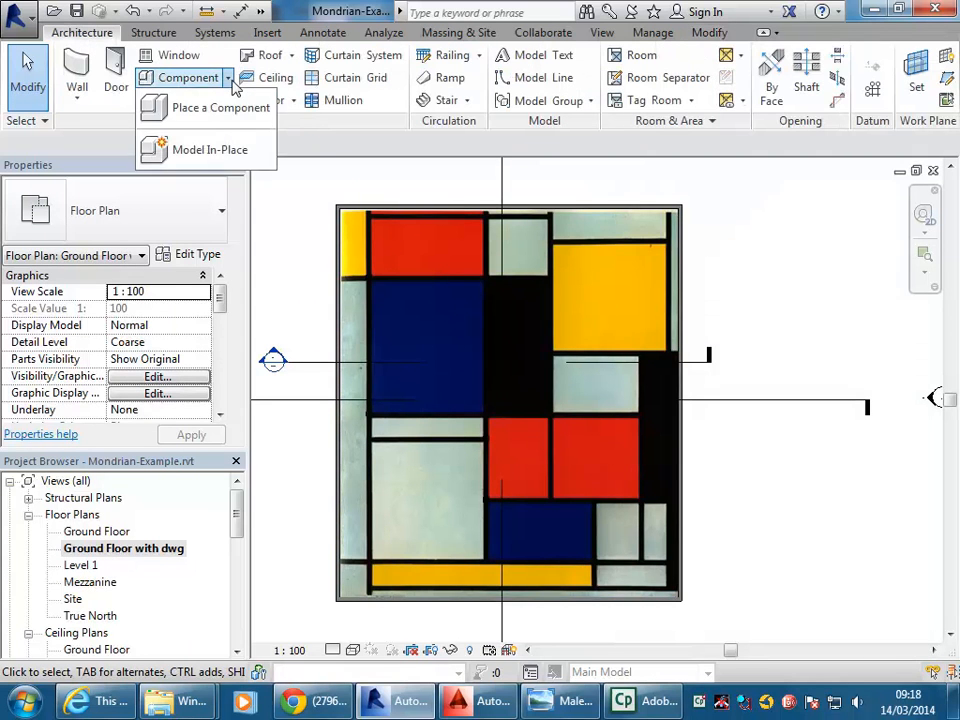
click(203, 152)
drag(606, 222, 611, 263)
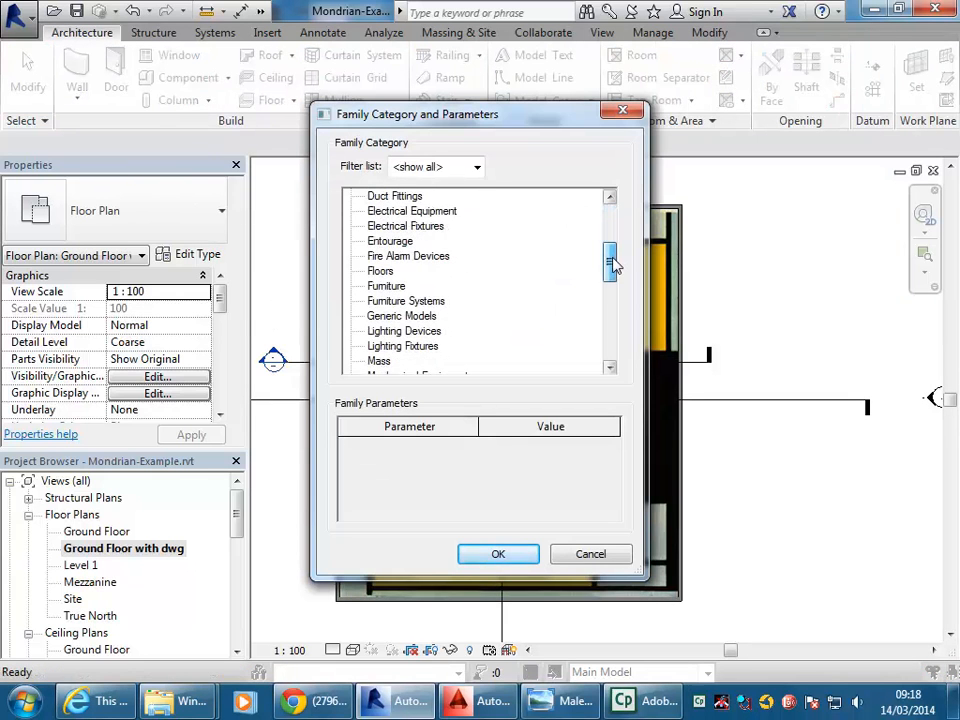
click(412, 302)
click(412, 316)
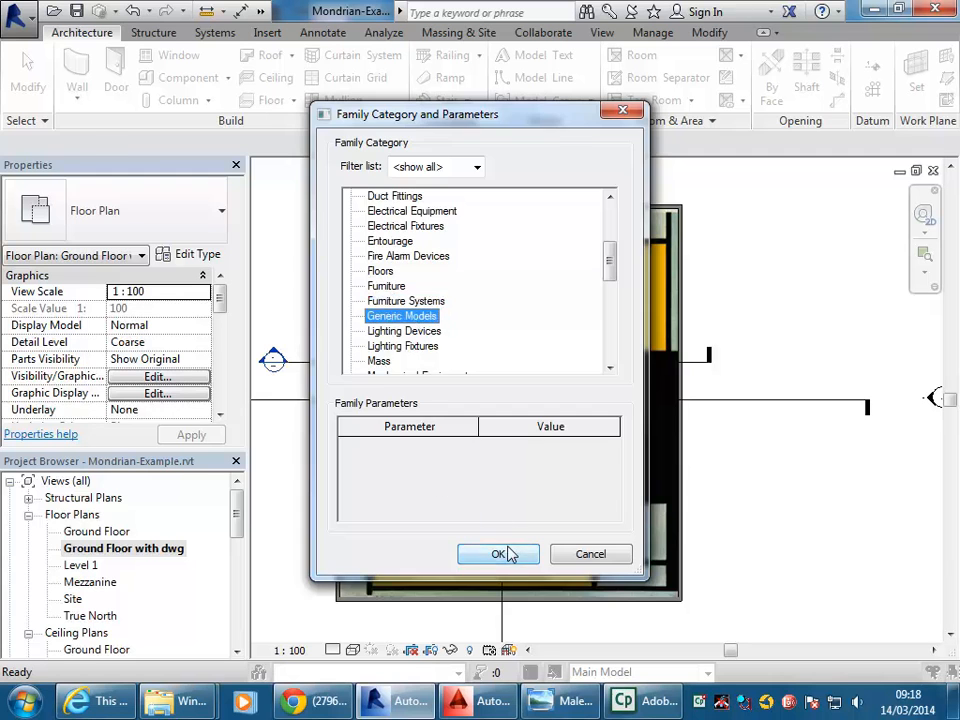
click(505, 553)
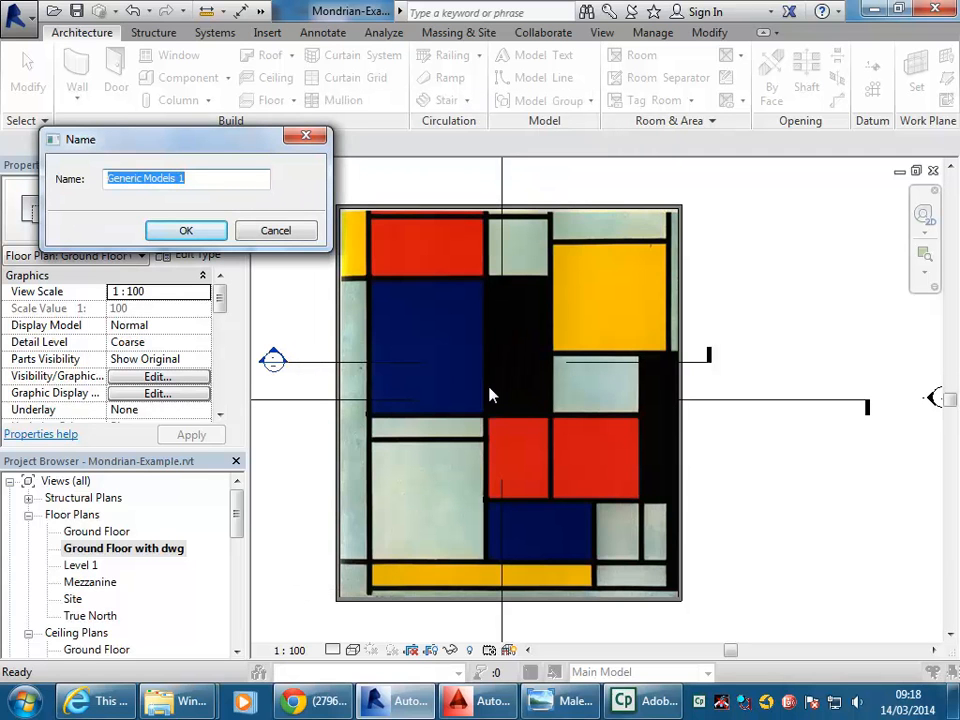
text(Beam)
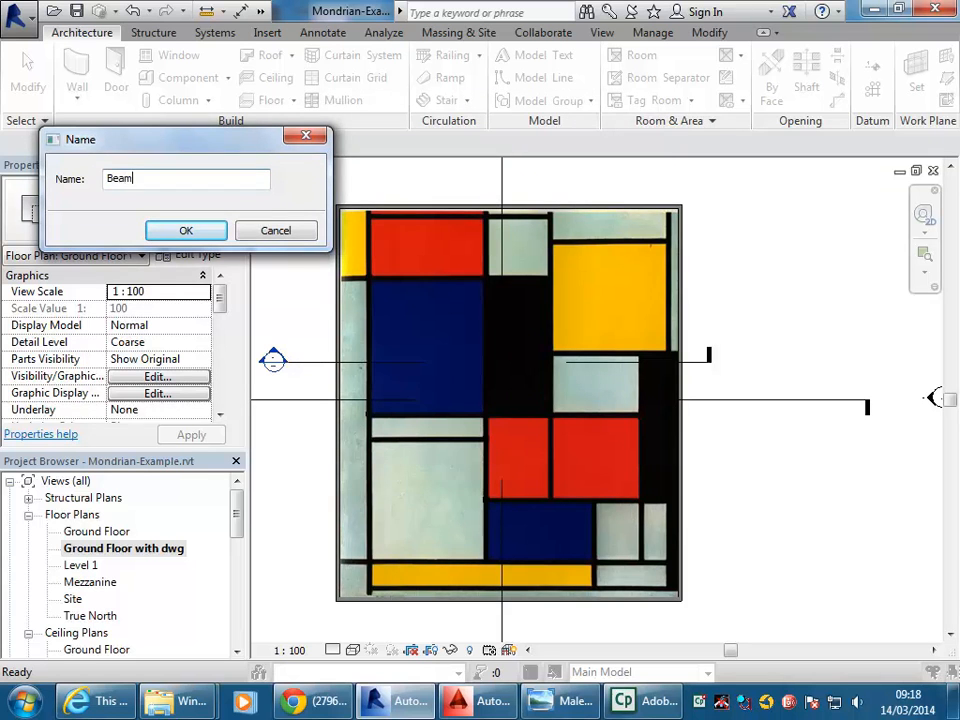
click(186, 231)
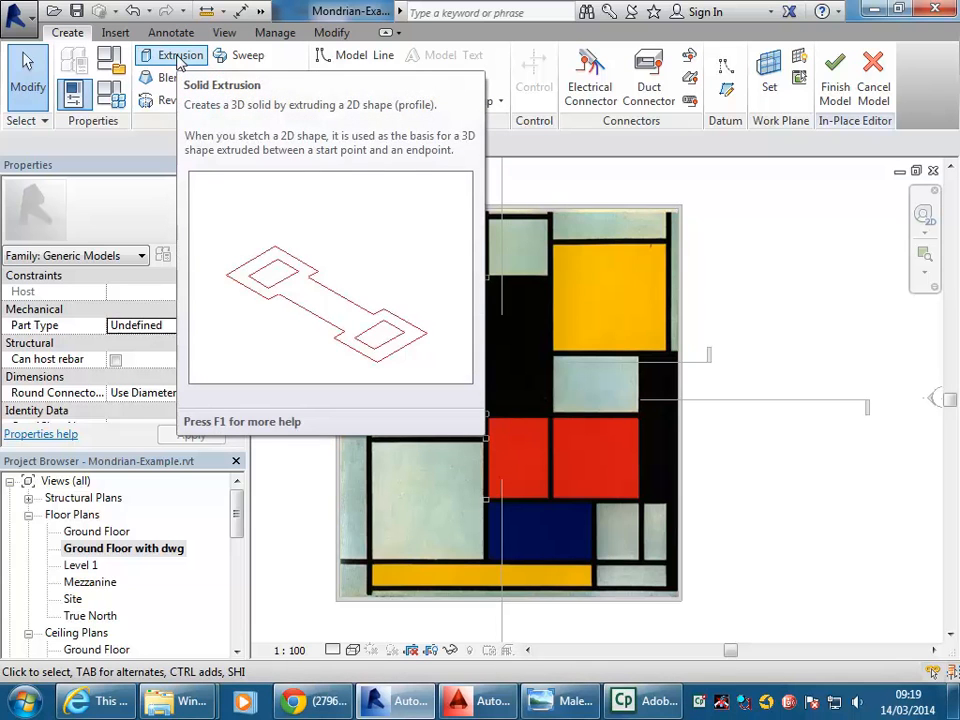
Start a solid extrusion from the Mezzanine floor plan and return to the Ground Floor with dwg plan for sketching.
double_click(90, 582)
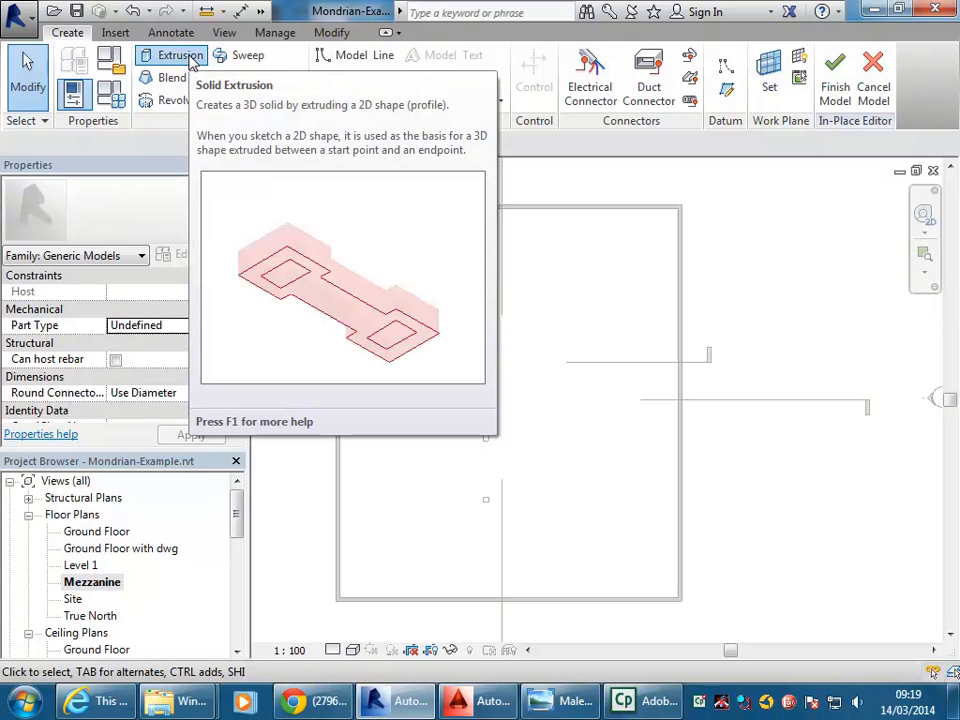
click(192, 58)
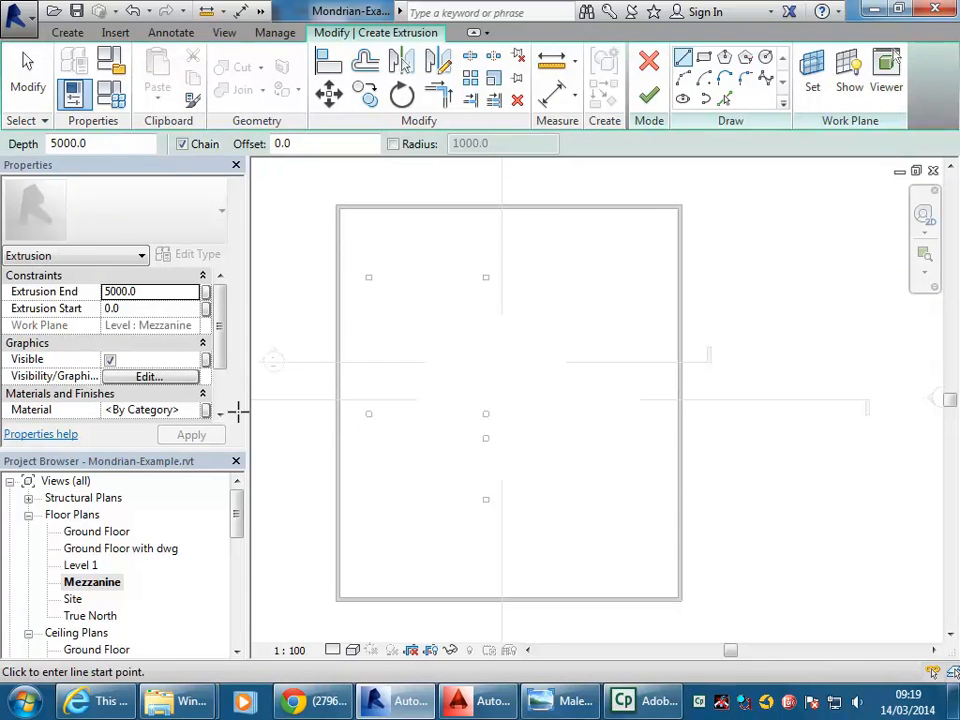
double_click(125, 548)
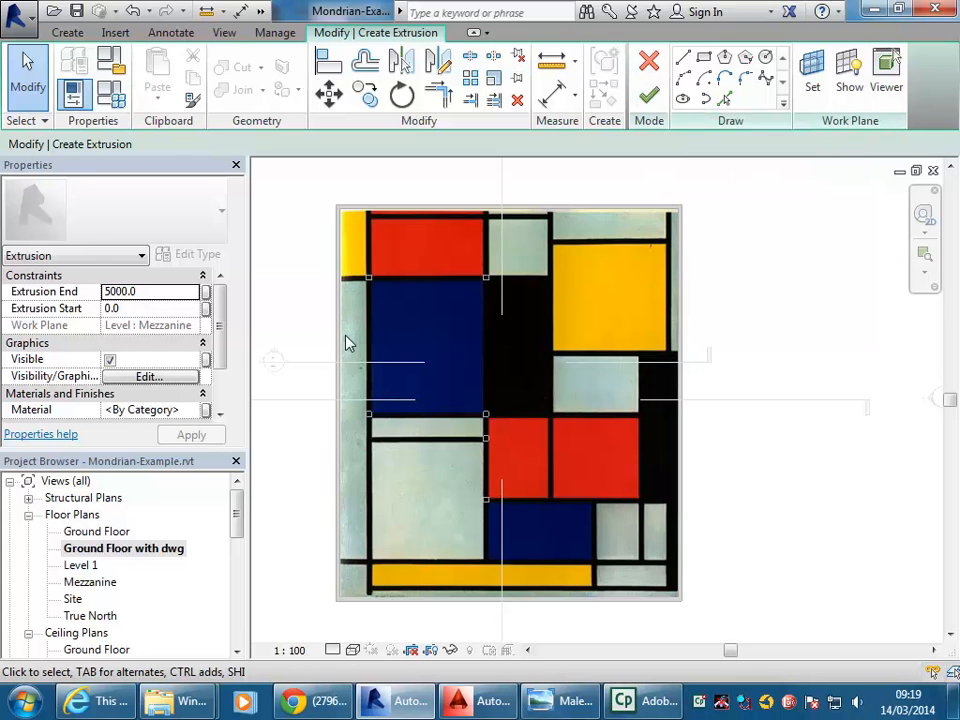
Sketch the vertical band's outer edge from the upper-left column's corner up to the wall and a 300 mm end segment along the wall.
scroll(322, 213, up, 2)
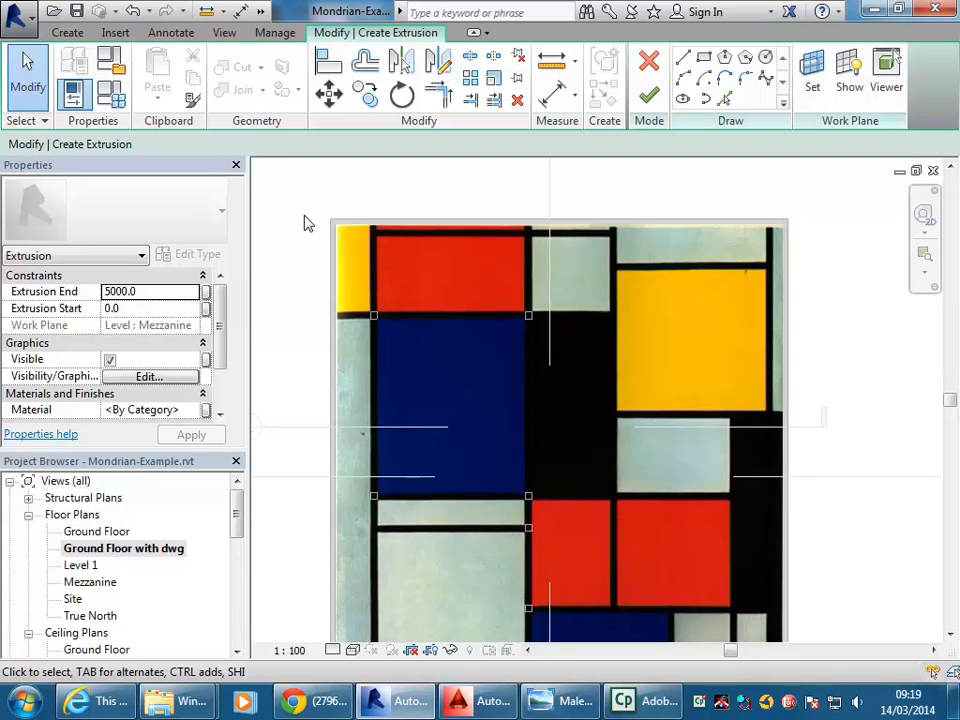
scroll(308, 223, up, 4)
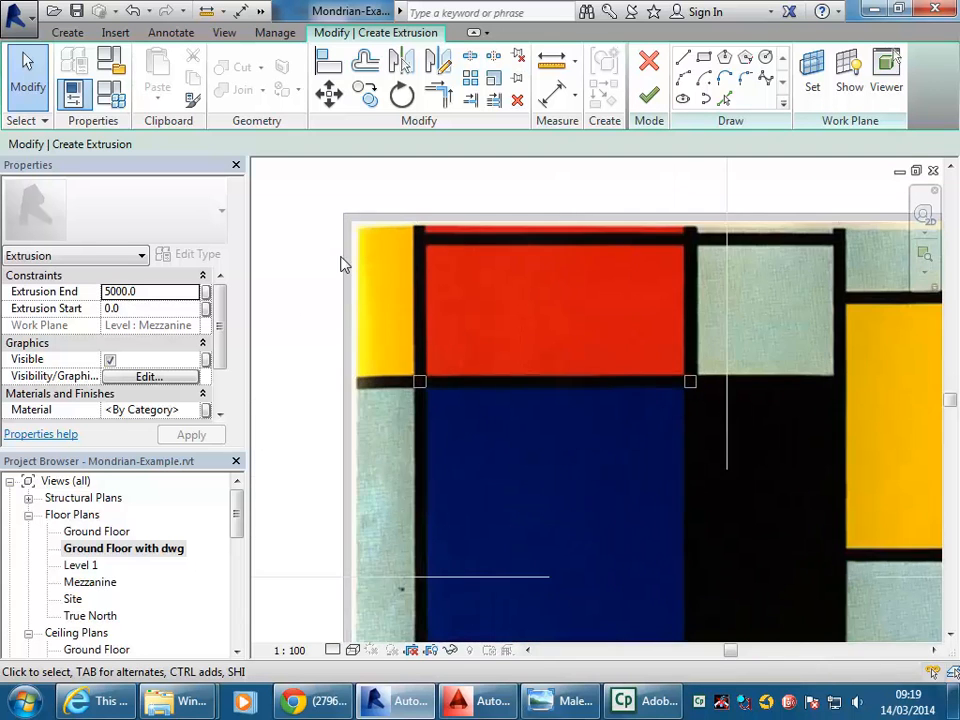
click(683, 58)
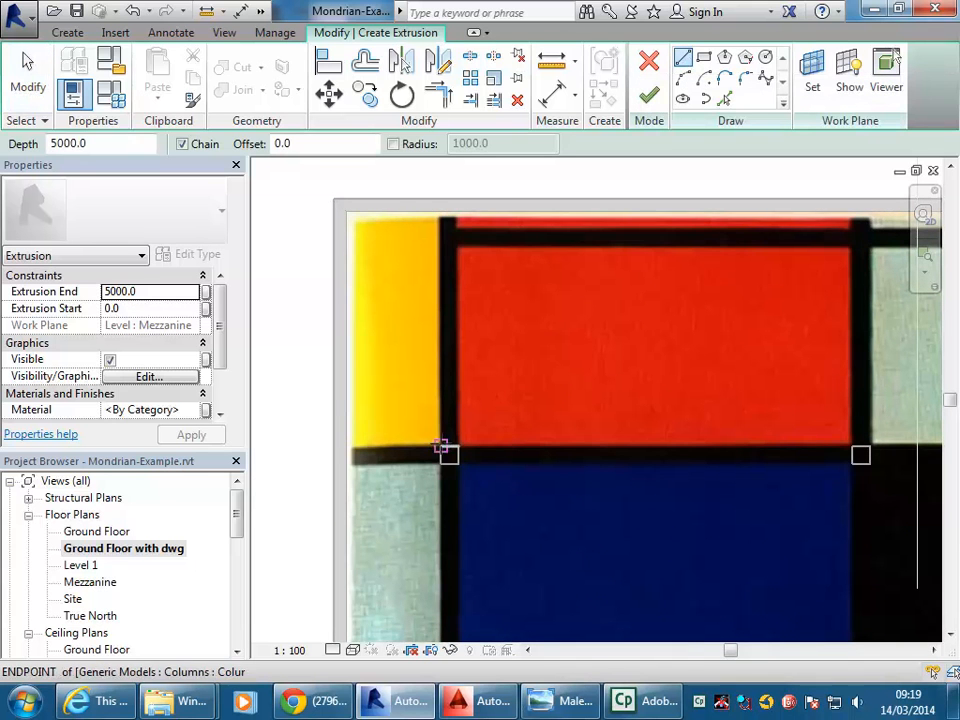
click(449, 455)
scroll(433, 200, up, 3)
scroll(433, 197, up, 2)
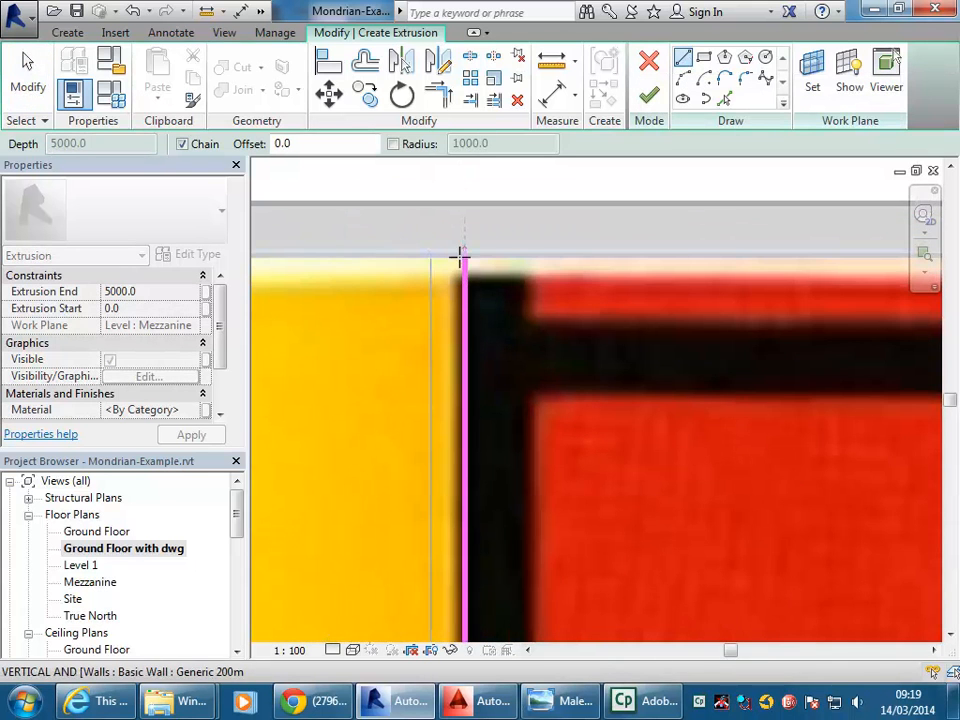
click(462, 258)
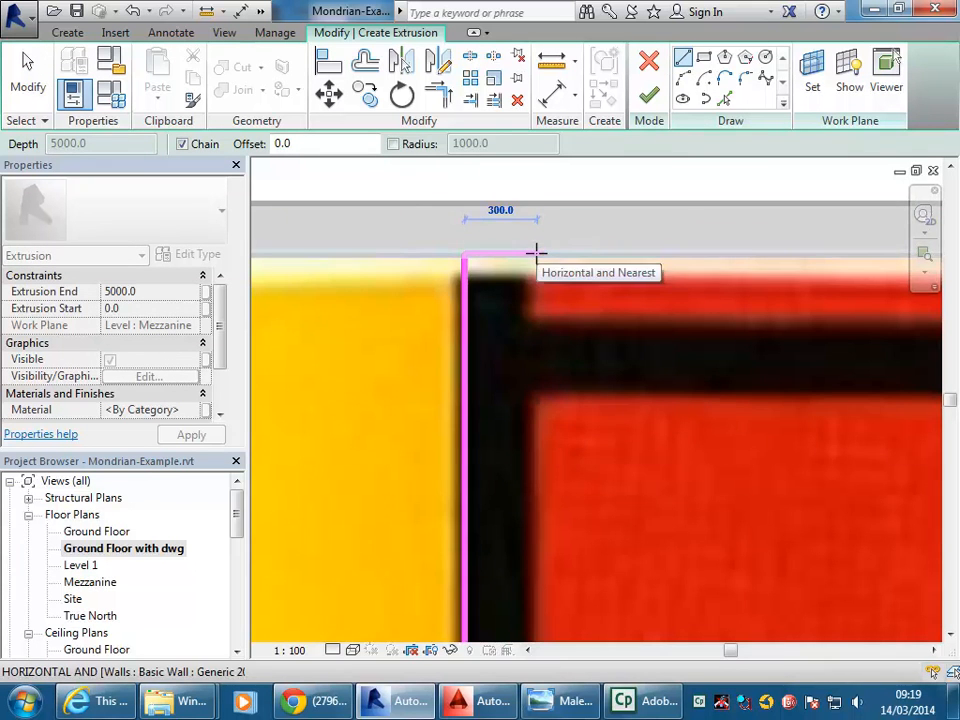
click(536, 253)
Sketch the band's other edge from the wall straight down to the upper-left column's top-right corner.
scroll(537, 255, down, 3)
mouse_move(516, 551)
middle_down()
mouse_move(536, 456)
mouse_move(520, 476)
mouse_move(542, 392)
mouse_move(558, 371)
middle_up()
scroll(522, 476, down, 3)
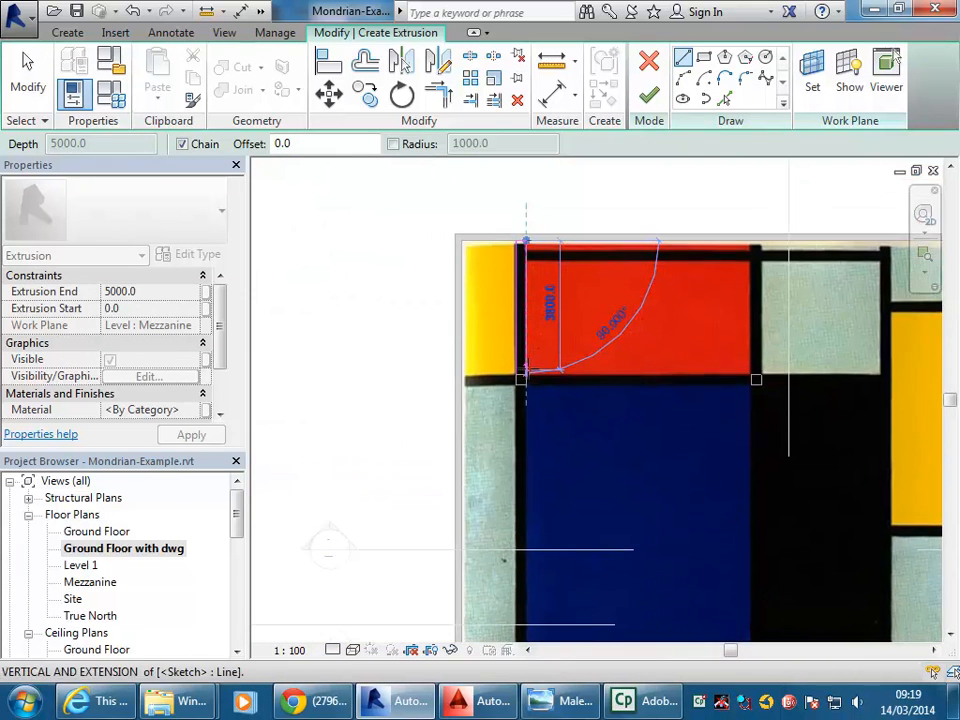
scroll(522, 378, up, 5)
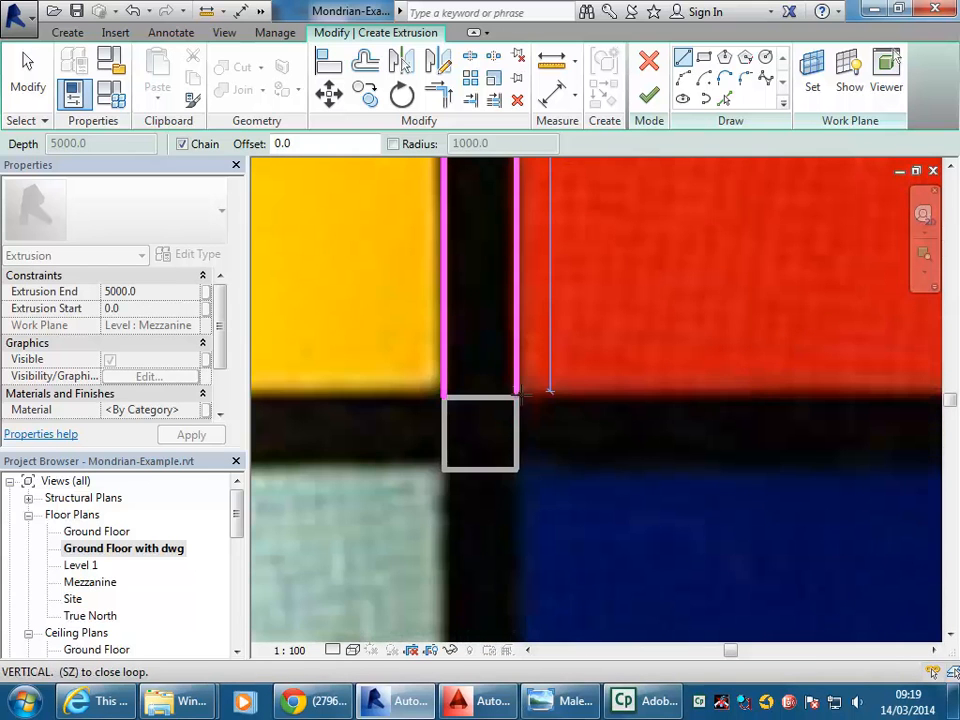
scroll(515, 397, down, 2)
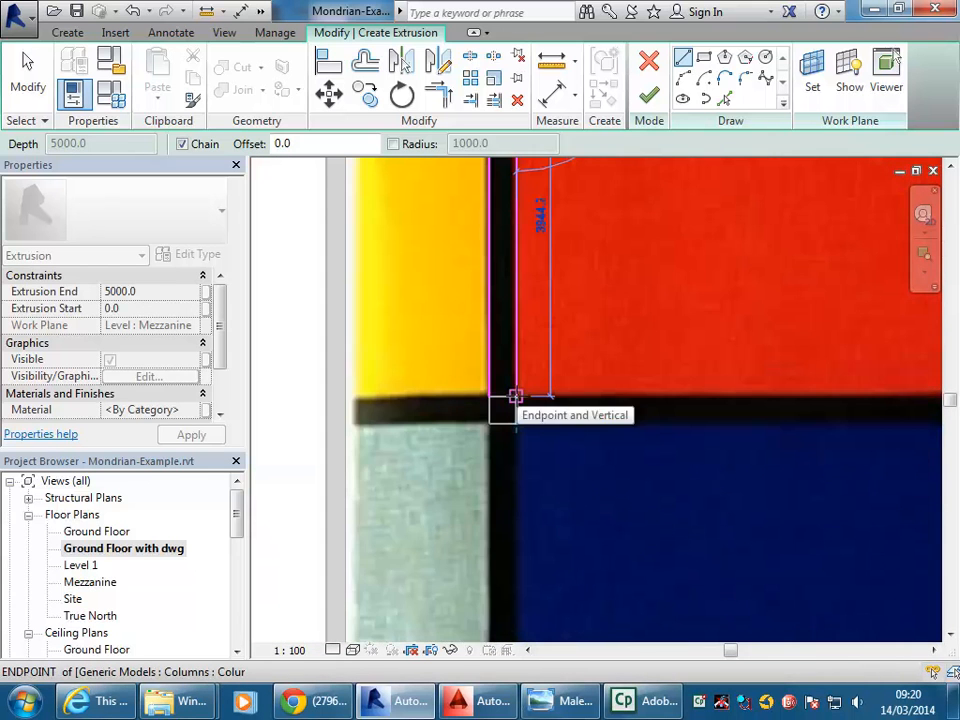
scroll(515, 397, down, 3)
middle_drag(515, 397, 521, 241)
scroll(518, 220, up, 3)
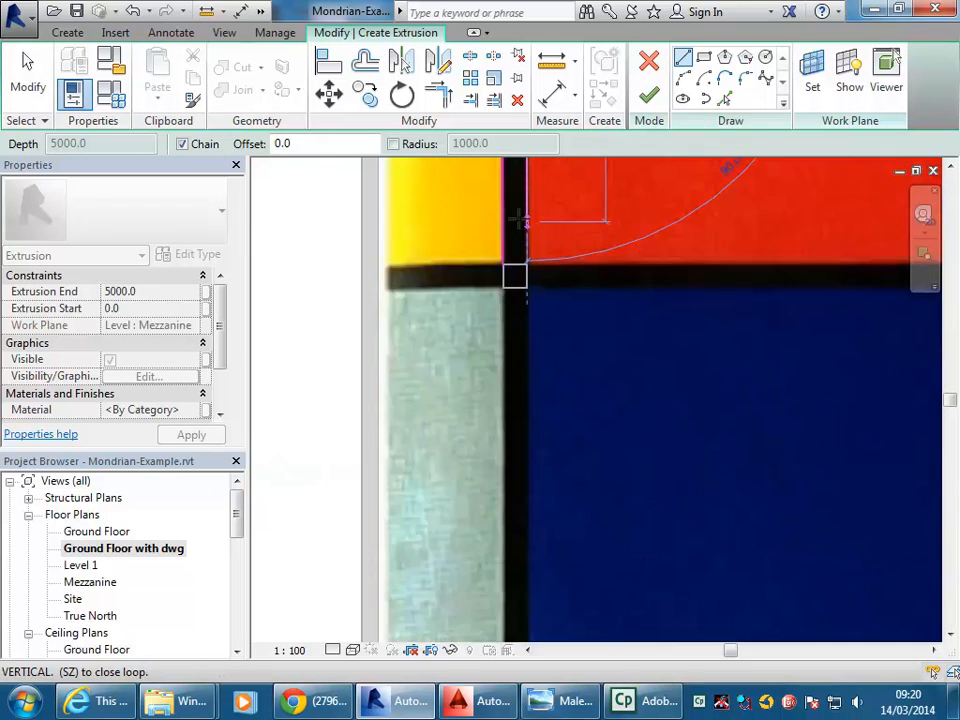
scroll(519, 219, up, 2)
click(534, 298)
Sketch a horizontal line along the bottom of the red panel to the top-left corner of the next column.
scroll(656, 298, down, 2)
middle_drag(690, 298, 290, 350)
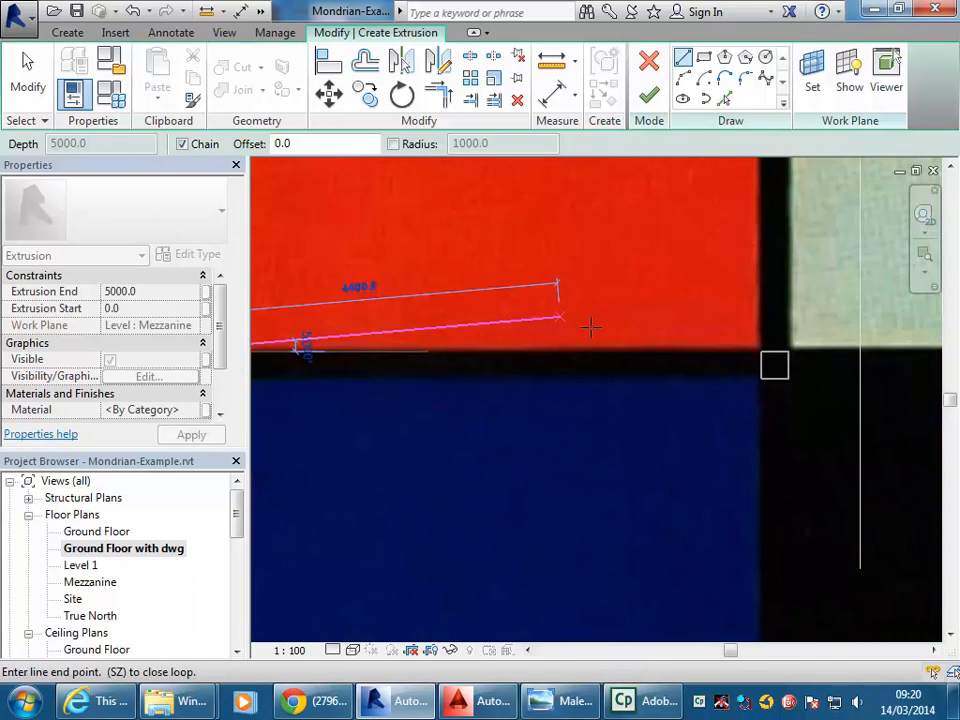
middle_drag(591, 327, 391, 330)
scroll(440, 333, up, 2)
click(608, 361)
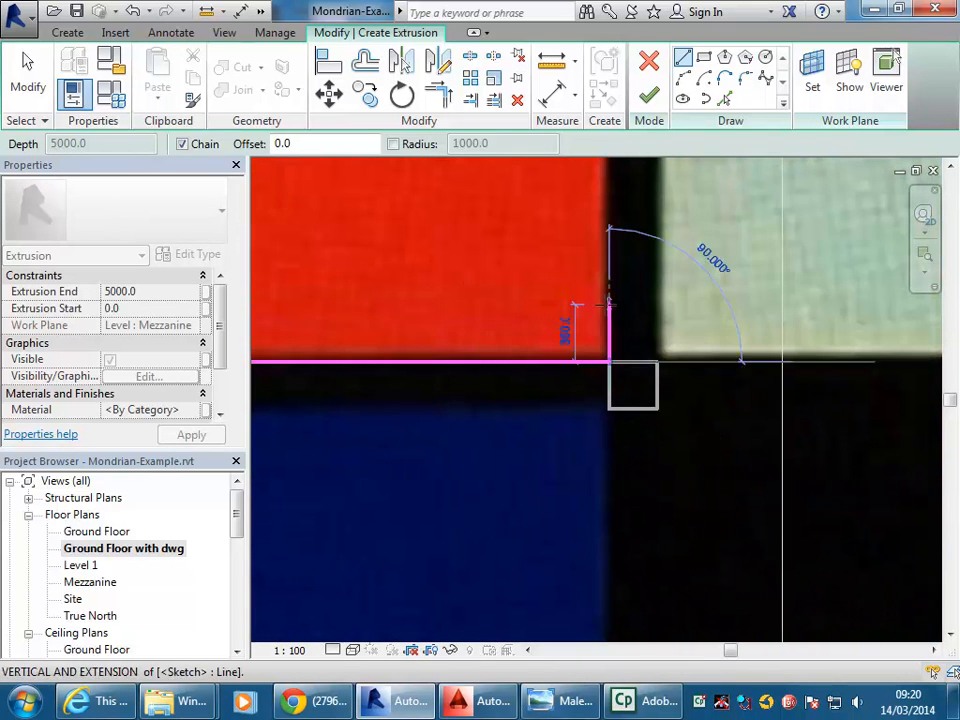
Sketch a vertical line up the red panel's right side from the column to the upper black band.
scroll(609, 300, down, 2)
middle_drag(610, 300, 592, 535)
middle_drag(590, 253, 592, 360)
scroll(595, 370, up, 2)
click(591, 383)
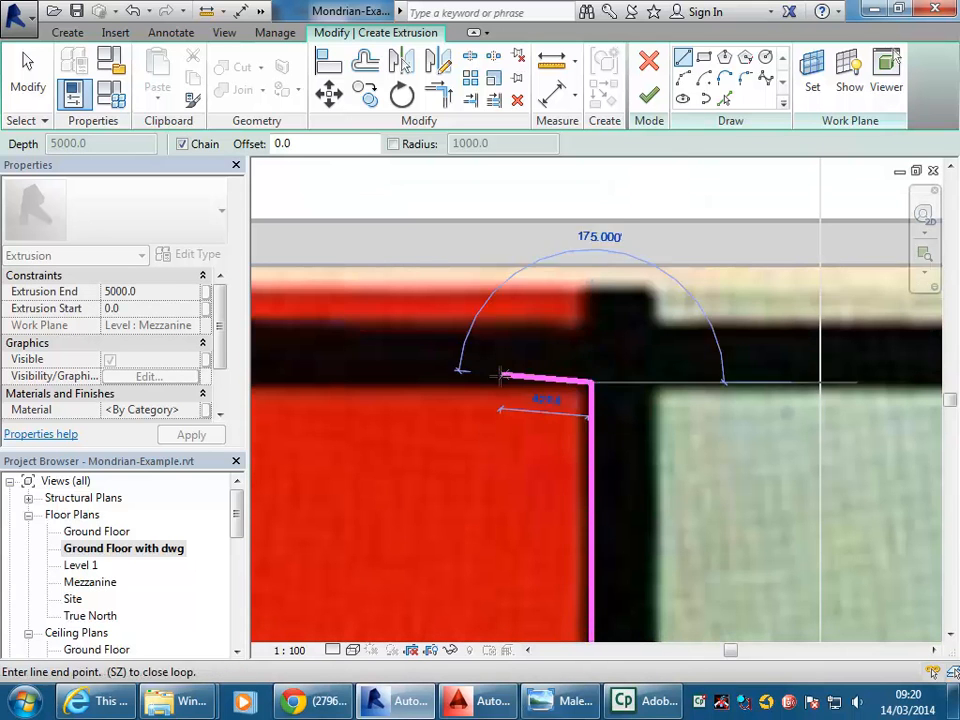
Sketch a horizontal line along the upper black band's lower edge back to the left vertical band.
scroll(480, 375, down, 2)
middle_drag(463, 373, 797, 339)
scroll(574, 335, down, 1)
middle_drag(572, 334, 784, 330)
scroll(690, 334, down, 1)
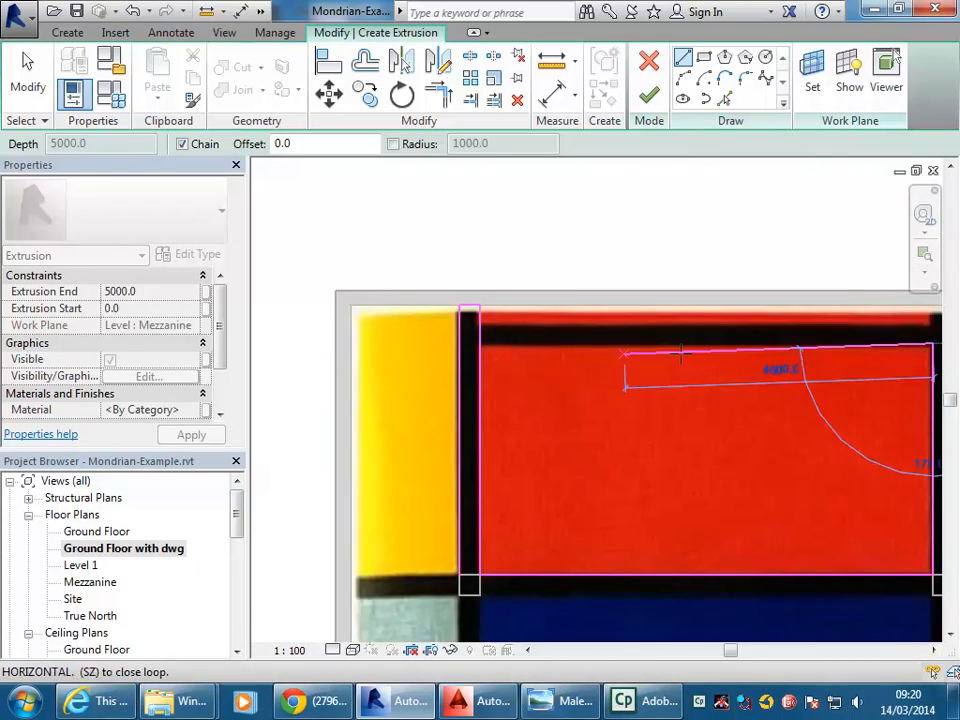
middle_drag(706, 376, 369, 376)
scroll(609, 335, up, 2)
mouse_move(611, 357)
middle_down()
mouse_move(694, 377)
mouse_move(767, 368)
middle_up()
scroll(640, 367, down, 1)
middle_drag(435, 366, 674, 361)
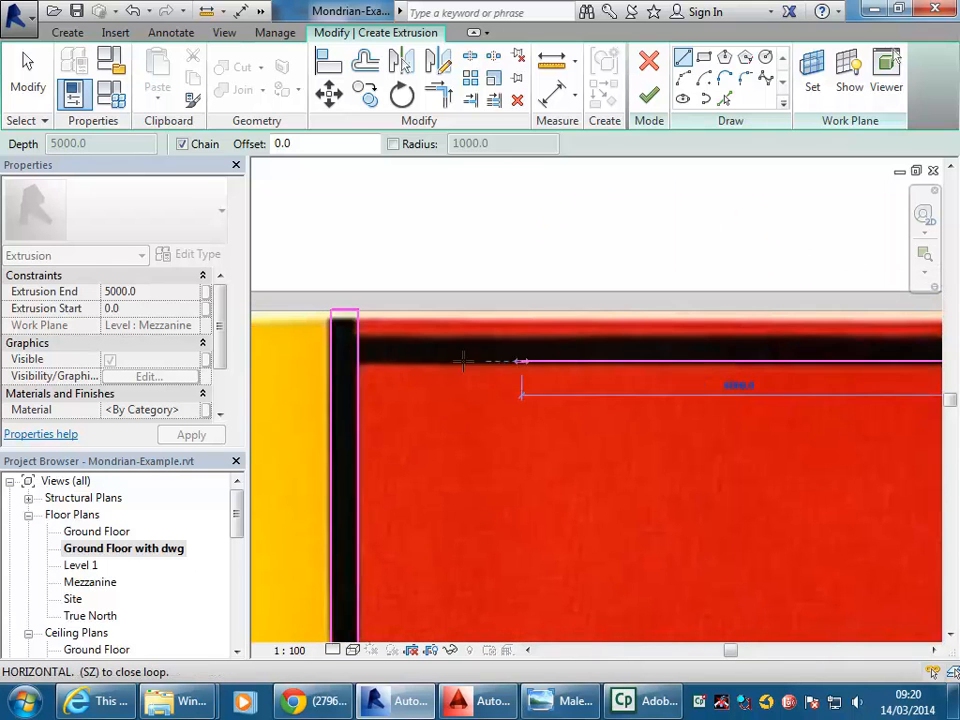
click(358, 362)
Sketch the upper black band's top edge from the left vertical band to the right vertical band.
scroll(357, 331, up, 2)
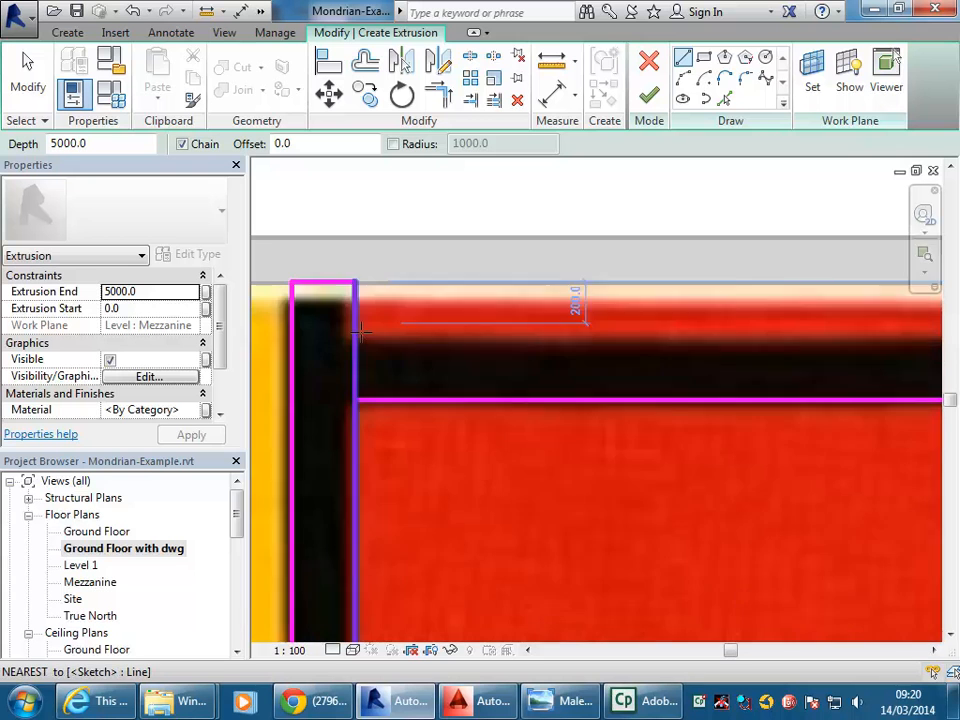
click(354, 336)
scroll(559, 345, down, 2)
middle_drag(562, 350, 309, 390)
middle_drag(818, 384, 344, 391)
scroll(479, 360, up, 2)
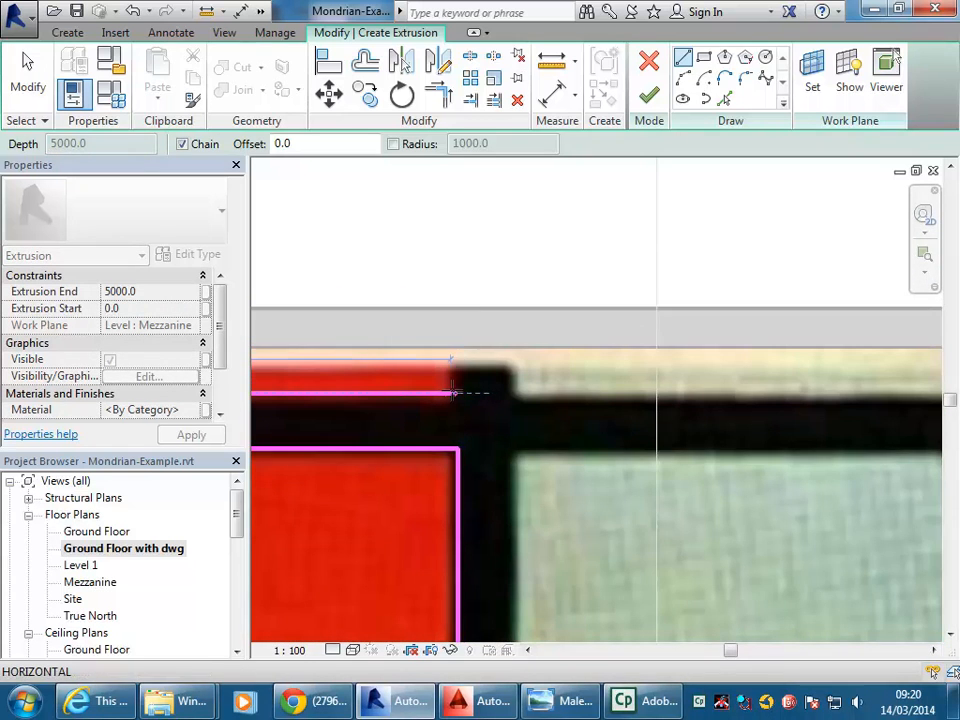
click(460, 392)
Continue the outline up to the wall, 300 mm along it, and down to the right column's bottom-right corner.
click(458, 346)
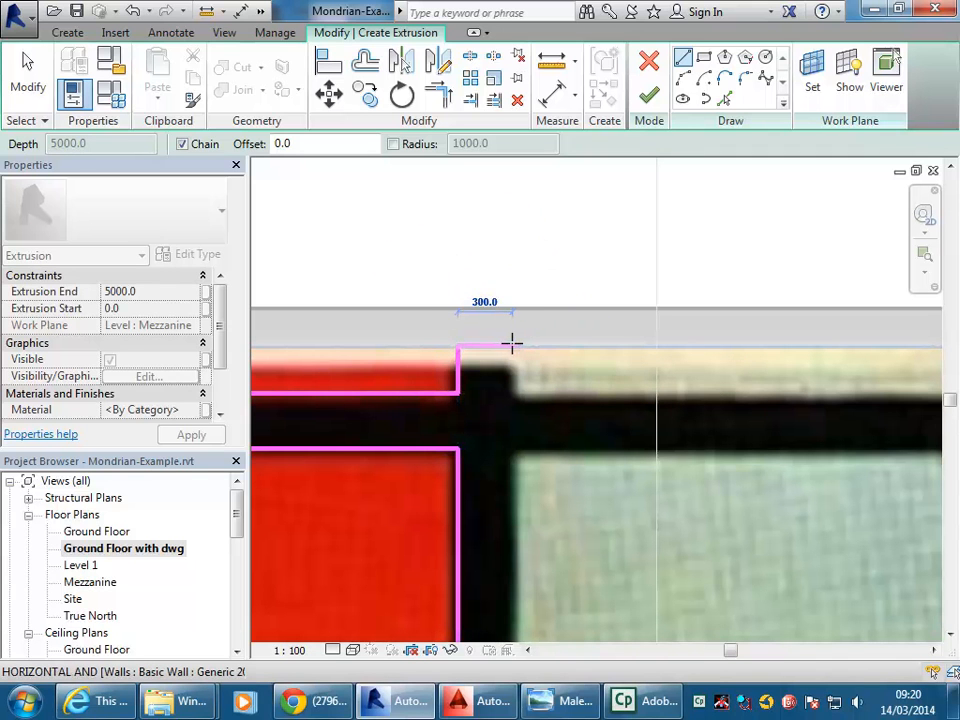
click(512, 343)
scroll(537, 460, down, 2)
middle_drag(533, 470, 516, 175)
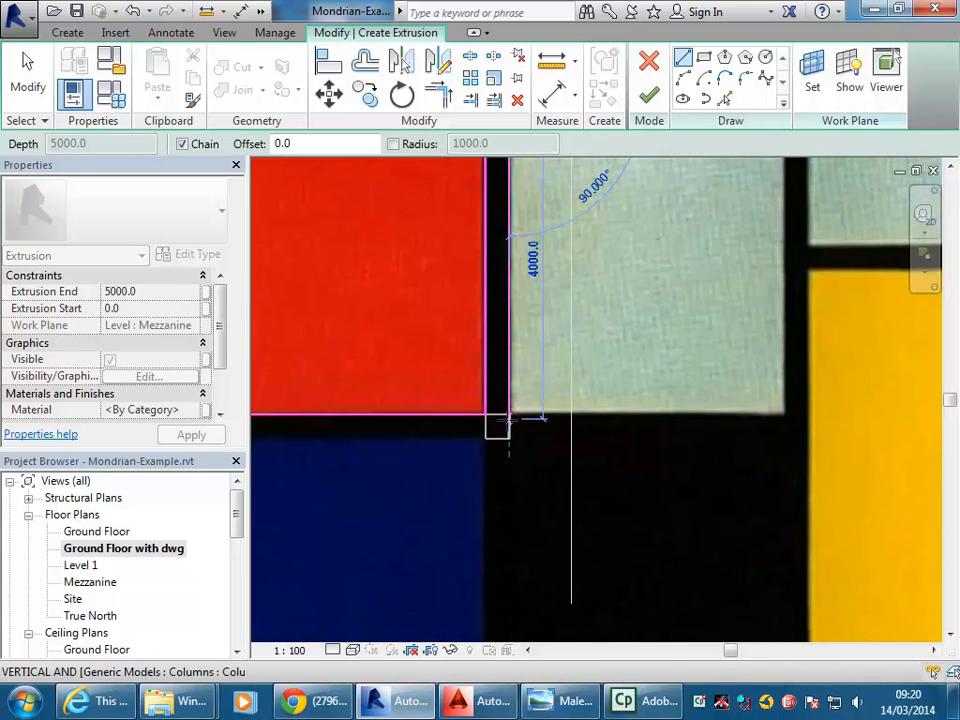
click(507, 437)
Sketch the lower black band's bottom edge from the right column to the left column's bottom-left corner and end the line.
scroll(465, 445, down, 1)
middle_drag(461, 450, 752, 420)
scroll(465, 420, down, 1)
middle_drag(478, 420, 656, 424)
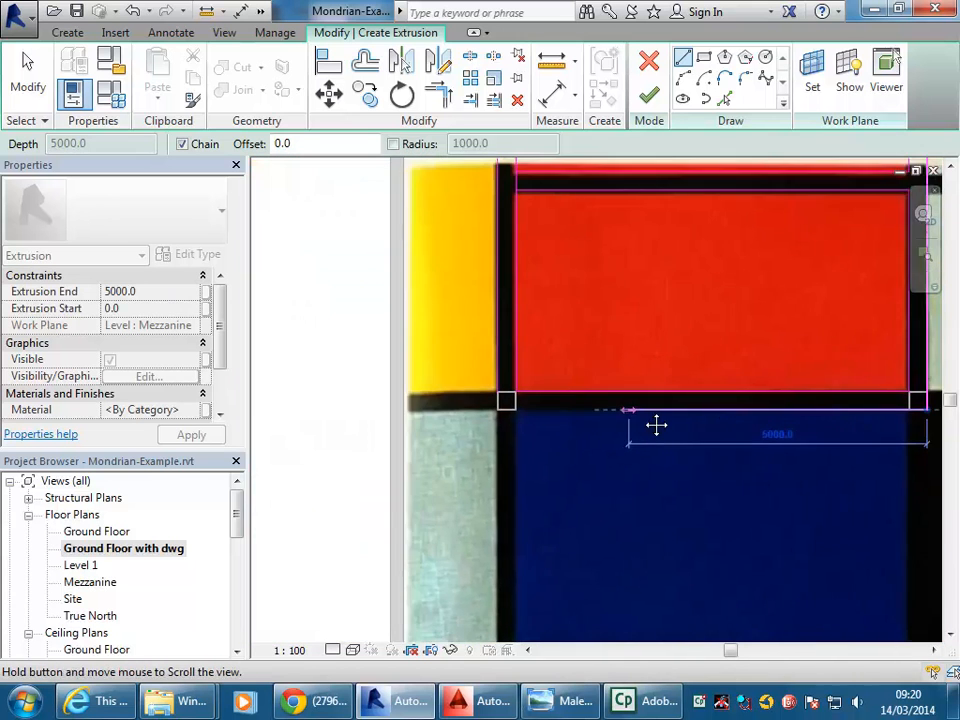
scroll(555, 410, up, 4)
click(427, 414)
middle_drag(427, 414, 411, 484)
key(Escape)
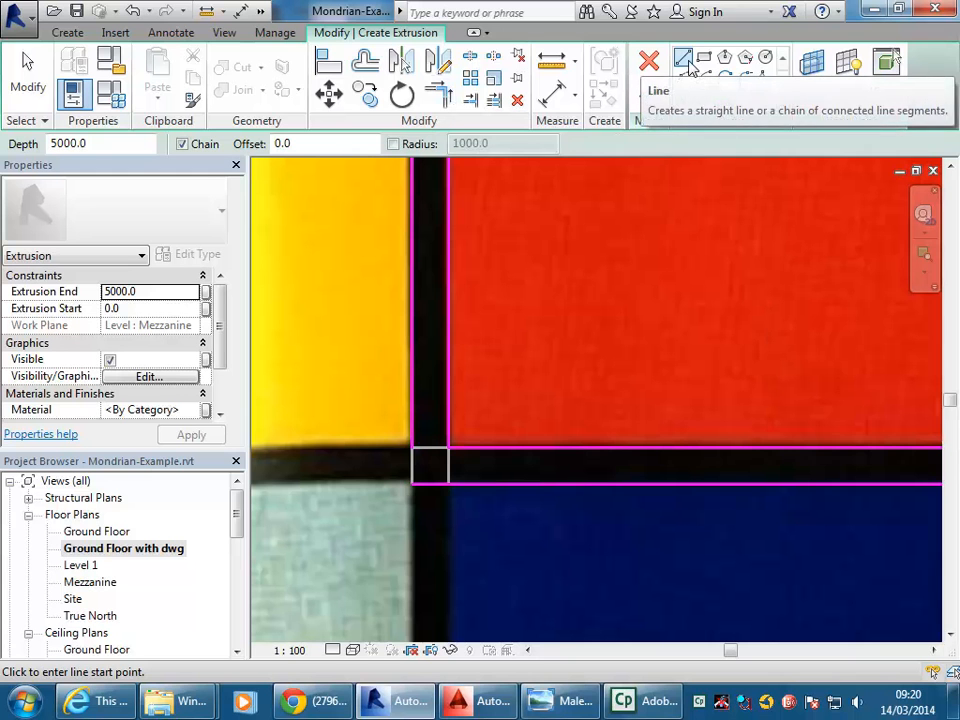
Trim the bottom edge and the outer left edge to a corner at the left column.
click(437, 96)
click(437, 494)
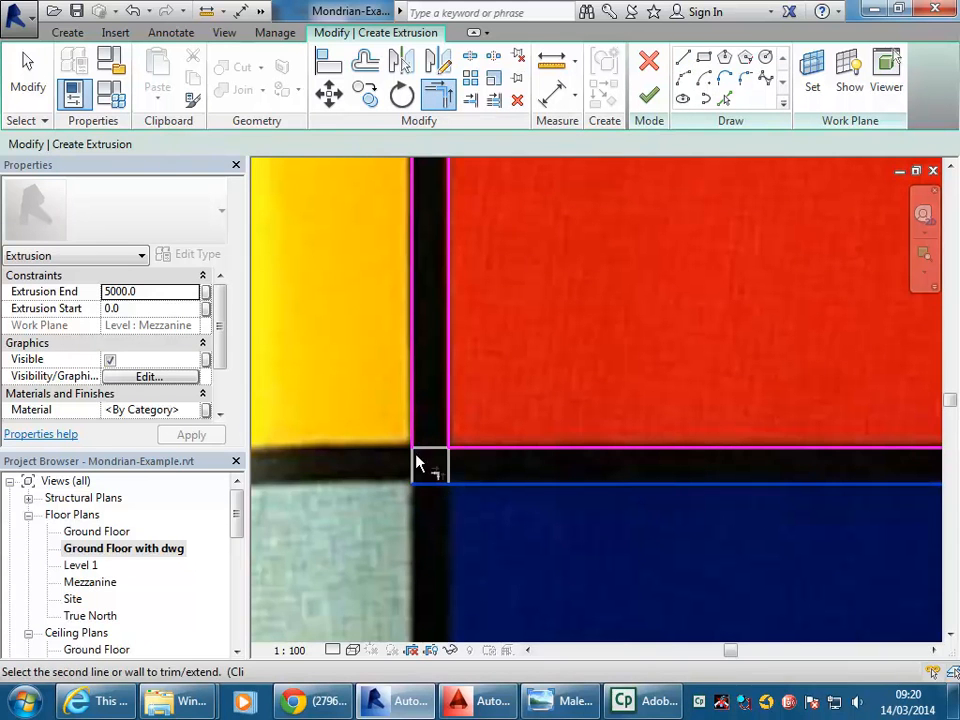
click(432, 438)
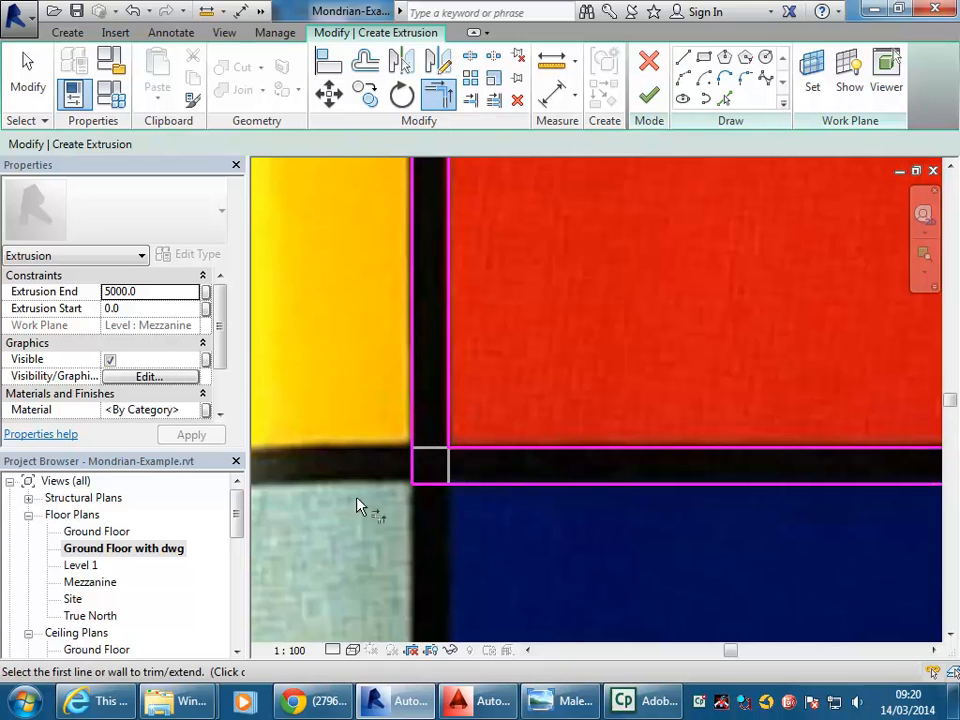
Split the left vertical band's inner edge line between the upper black band's top and bottom edges.
scroll(548, 375, down, 5)
middle_drag(594, 305, 420, 355)
scroll(313, 300, up, 8)
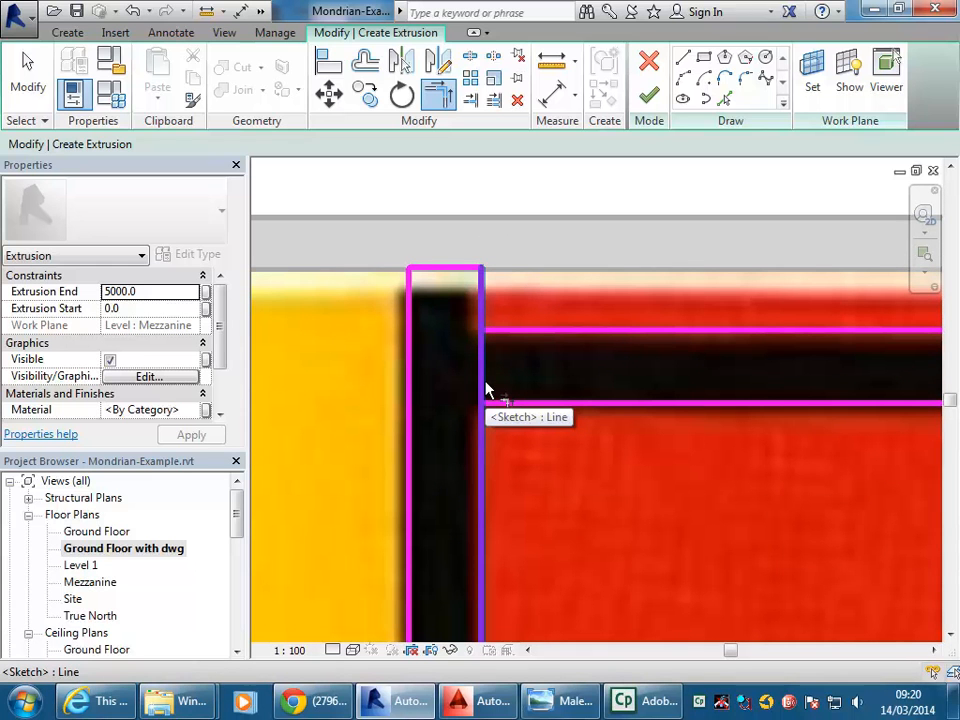
key(t)
key(r)
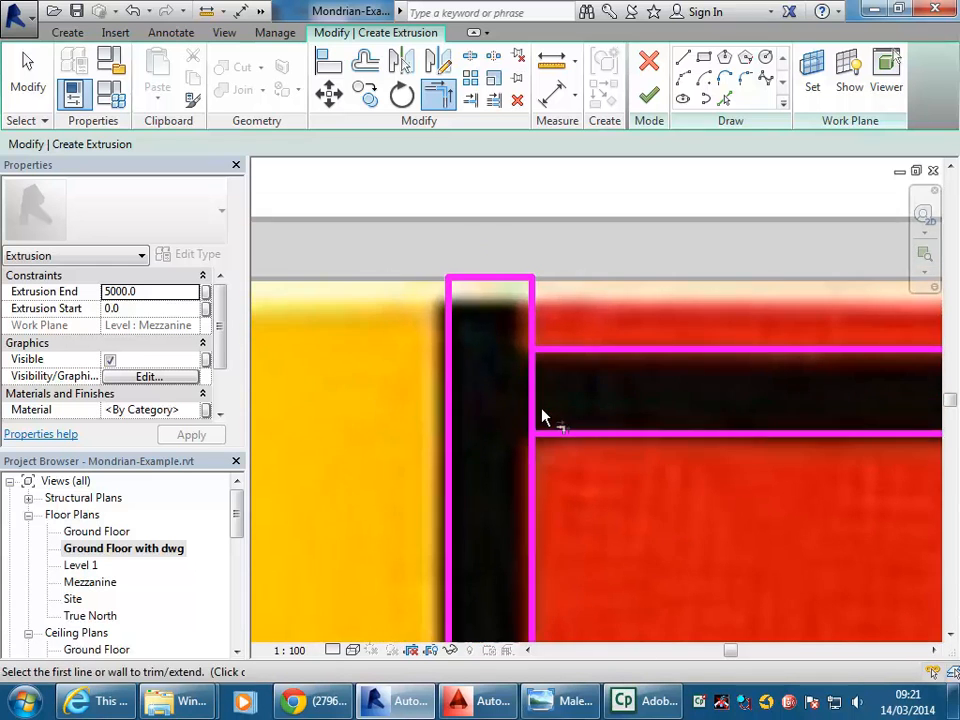
middle_drag(543, 417, 508, 440)
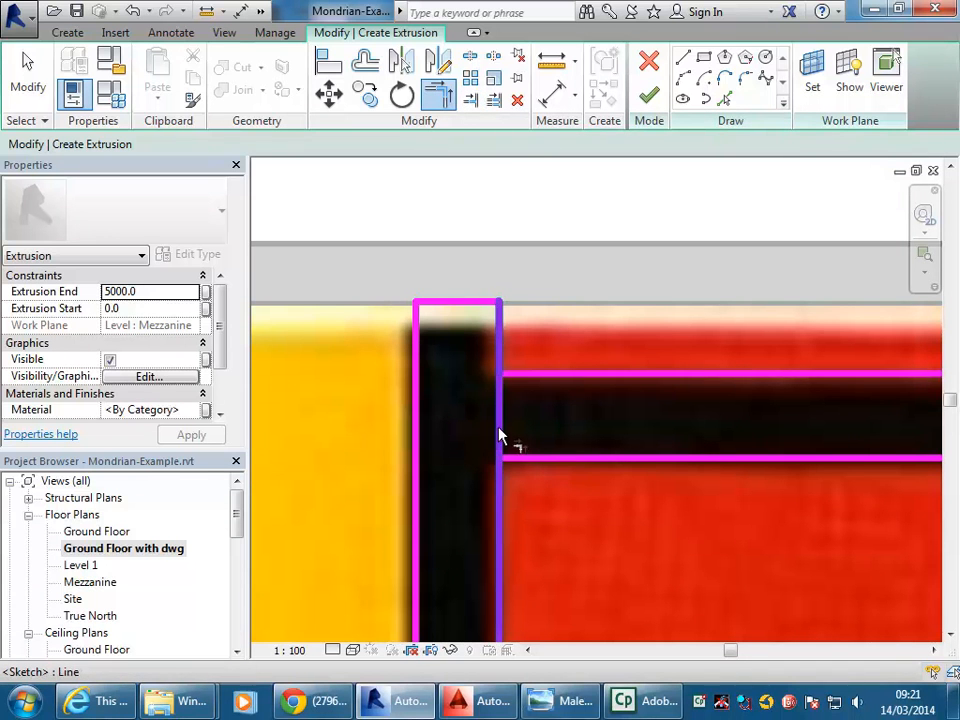
click(472, 58)
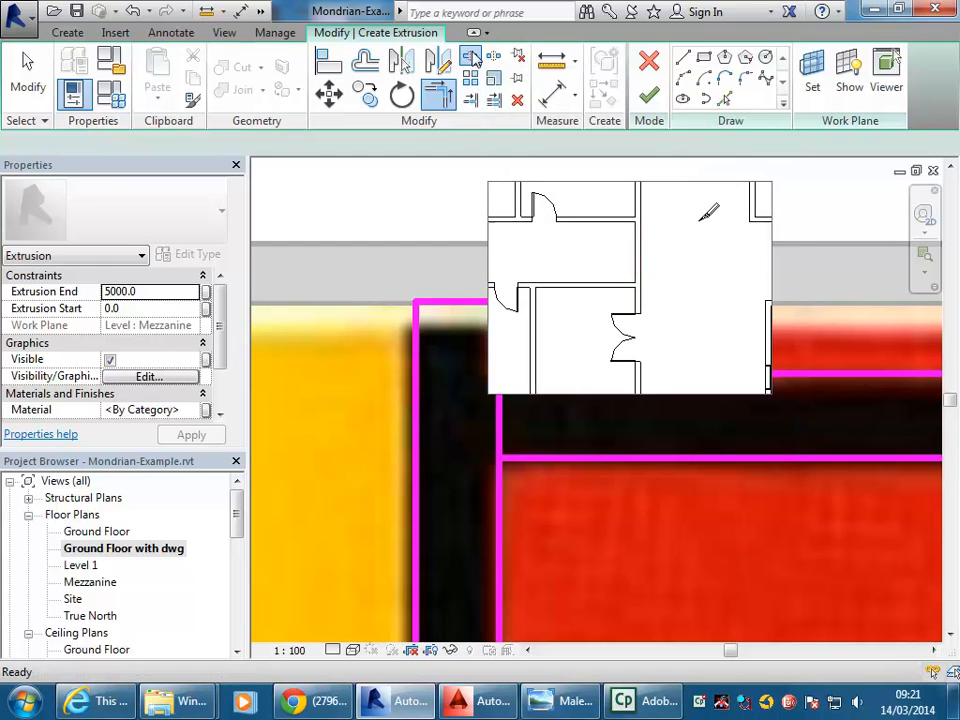
click(499, 417)
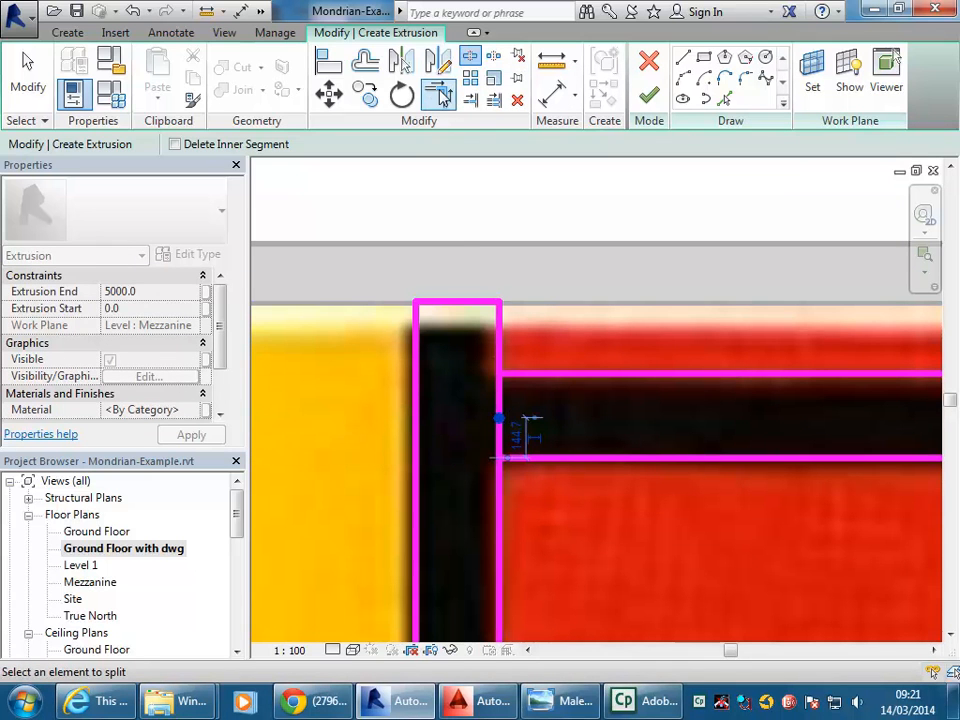
key(Escape)
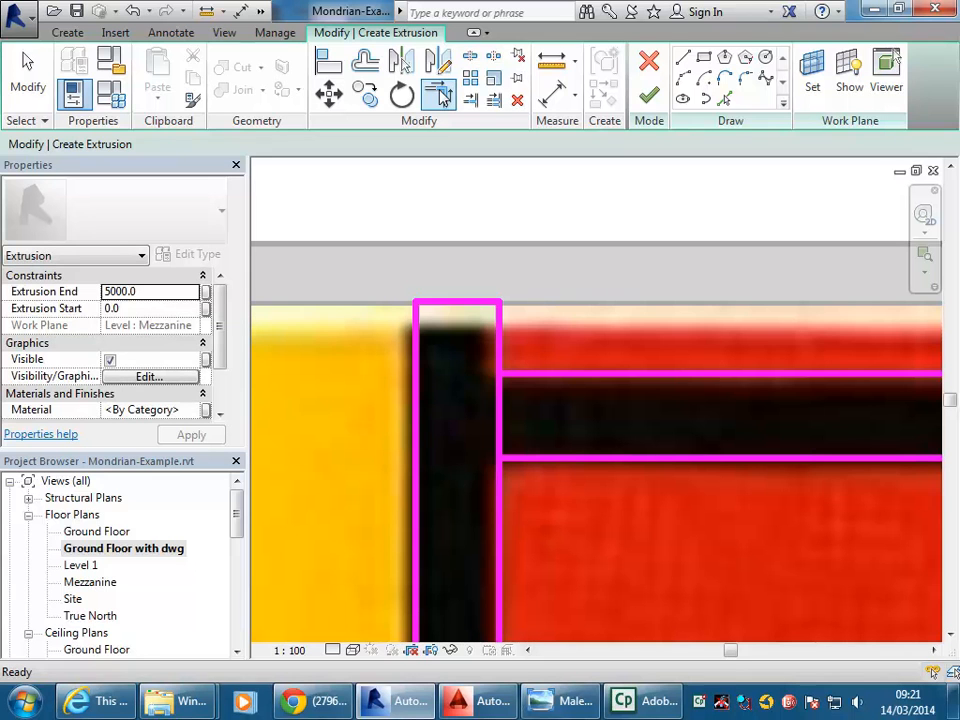
Trim the two split segments to corners with the upper band's top and bottom edges.
click(443, 96)
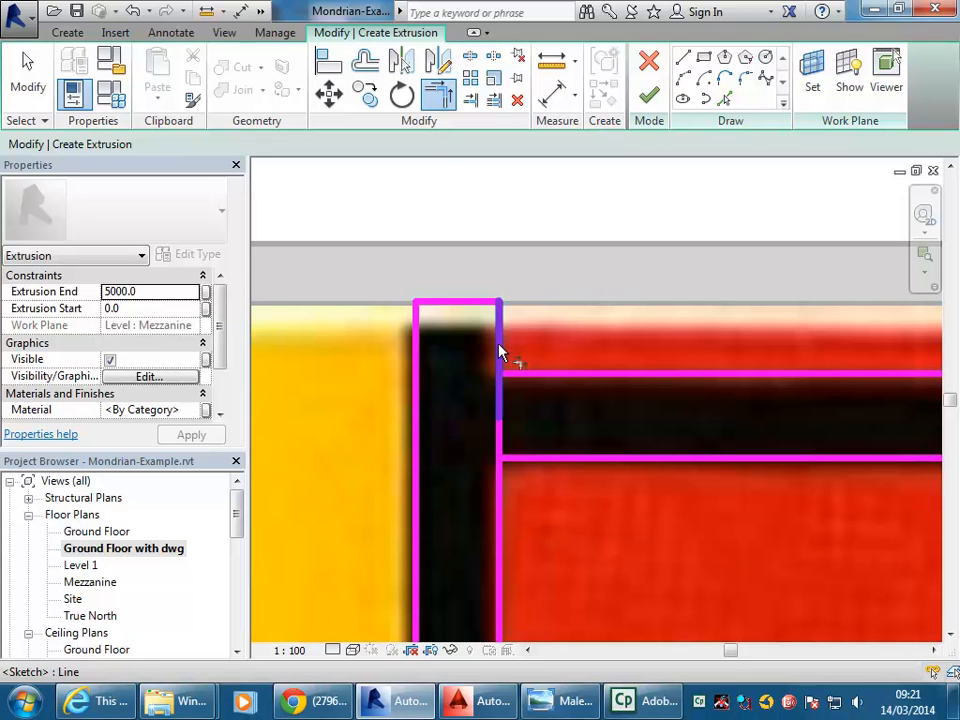
click(500, 352)
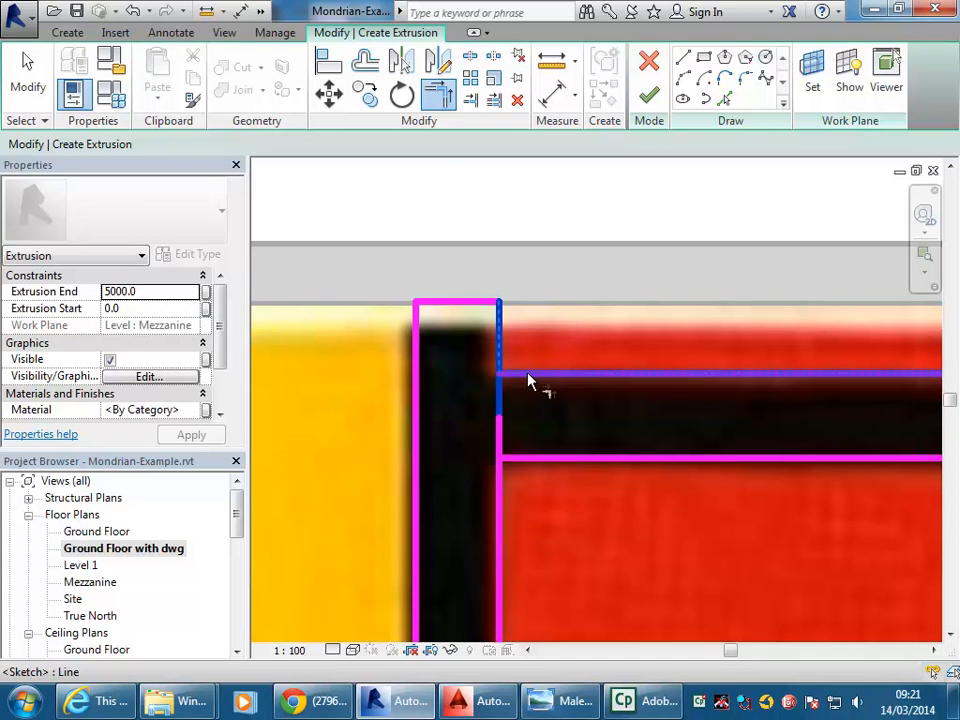
click(529, 384)
click(500, 500)
click(531, 460)
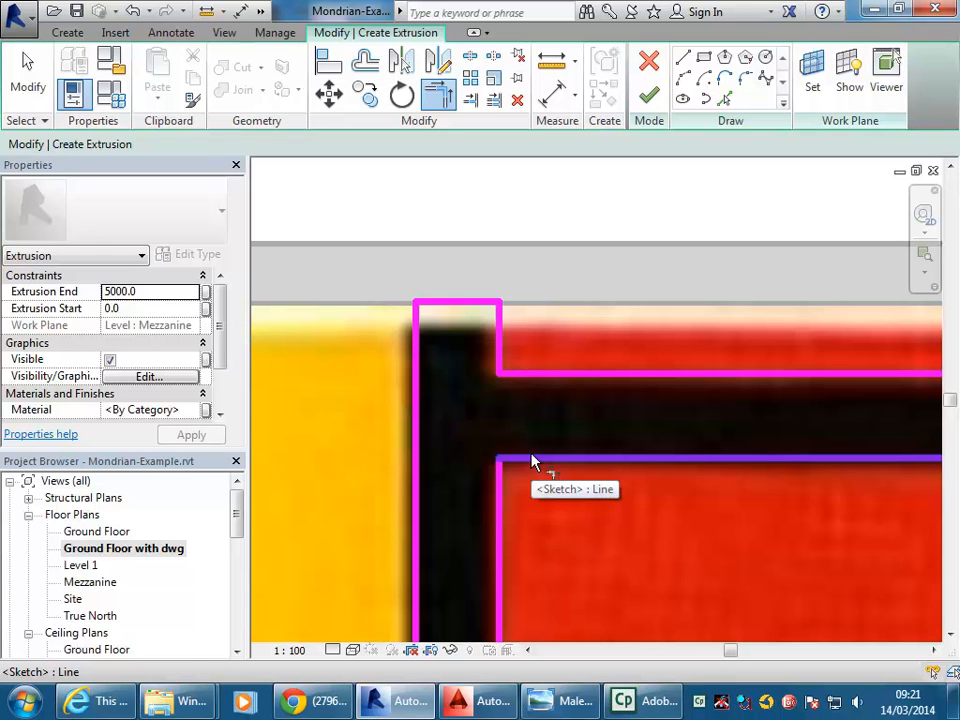
Inspect the beam sketch around its corners and check the outer outline as a connected chain.
scroll(557, 381, down, 1)
mouse_move(557, 381)
middle_down()
mouse_move(450, 369)
mouse_move(469, 331)
middle_up()
scroll(433, 388, down, 1)
scroll(419, 372, down, 2)
scroll(640, 400, down, 1)
middle_drag(662, 401, 535, 358)
middle_drag(677, 357, 551, 290)
mouse_move(507, 384)
middle_down()
mouse_move(586, 362)
mouse_move(514, 316)
middle_up()
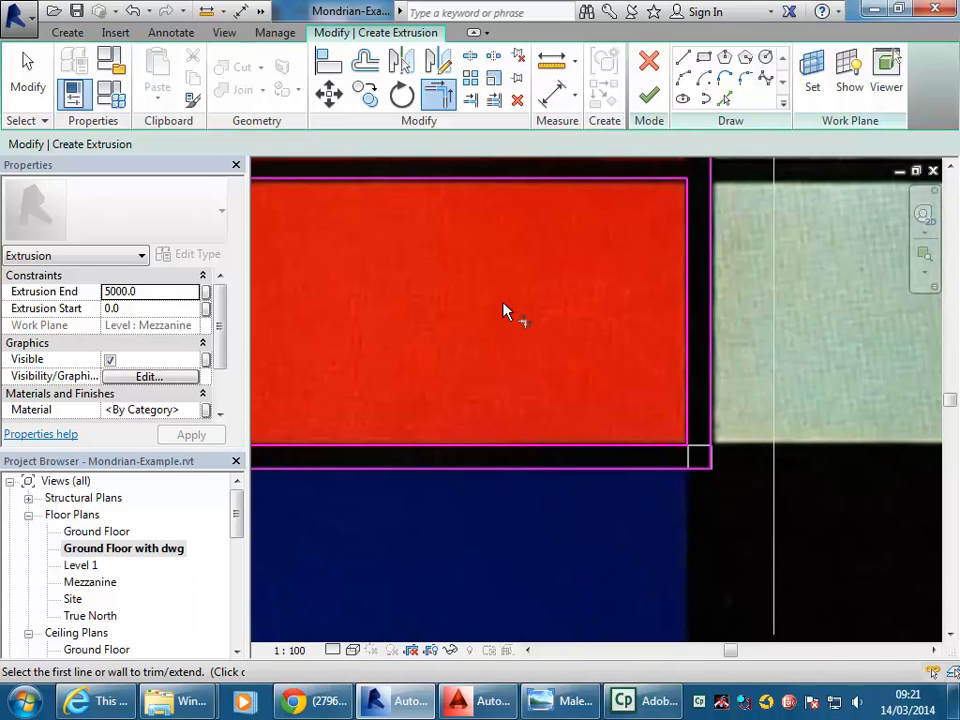
mouse_move(561, 309)
middle_down()
mouse_move(643, 364)
mouse_move(600, 345)
middle_up()
scroll(643, 364, down, 2)
scroll(600, 345, up, 1)
key(Escape)
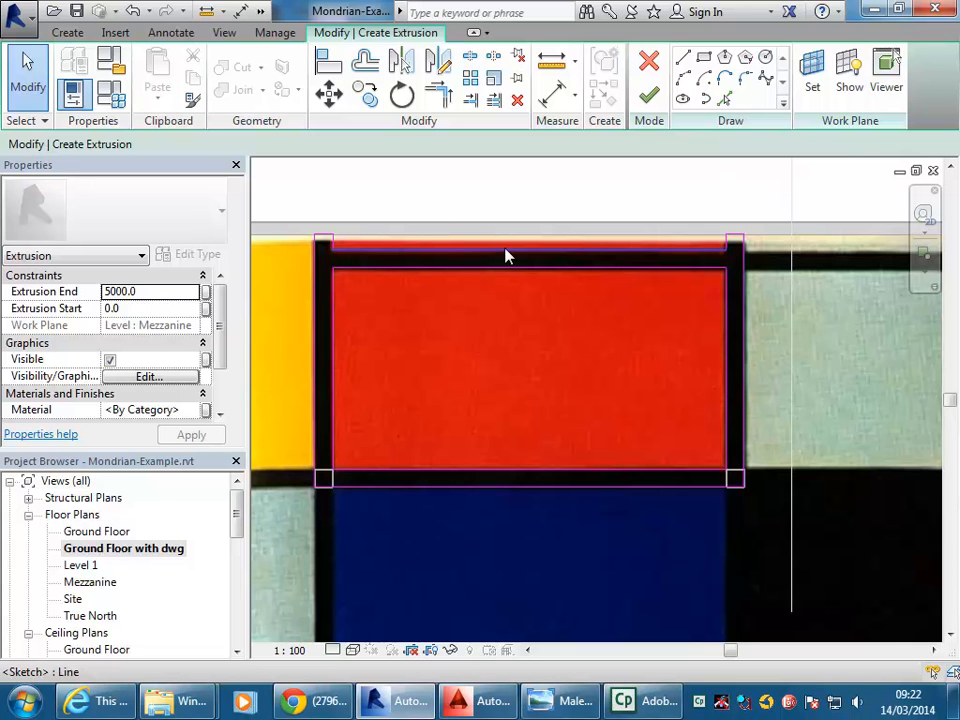
key(Tab)
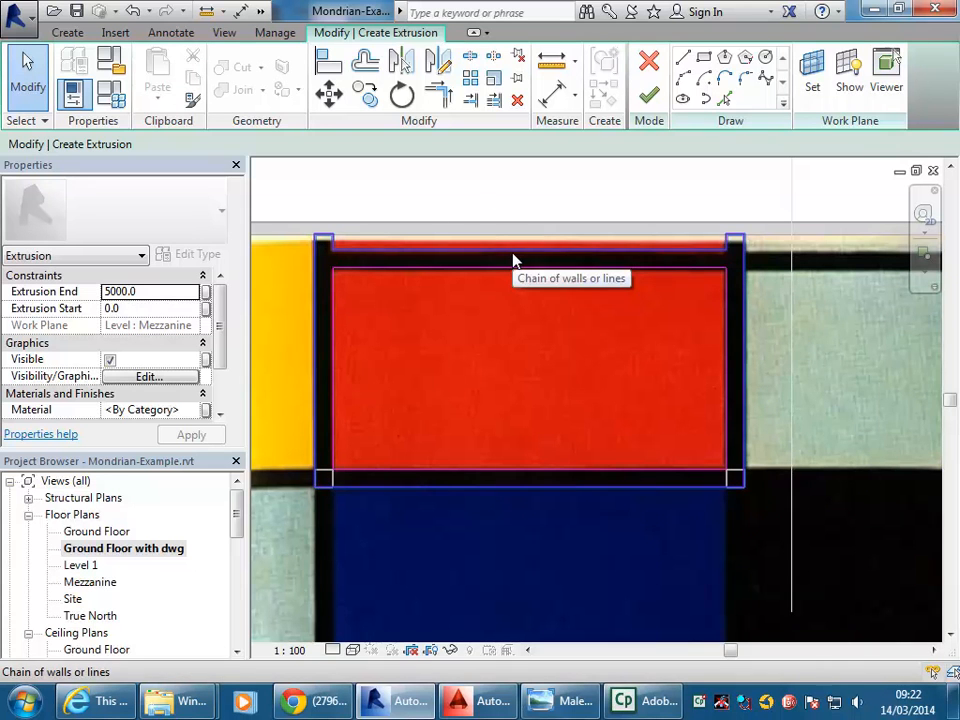
Open the Ground Floor plan and check the beam sketch's inner and outer loops there.
double_click(118, 531)
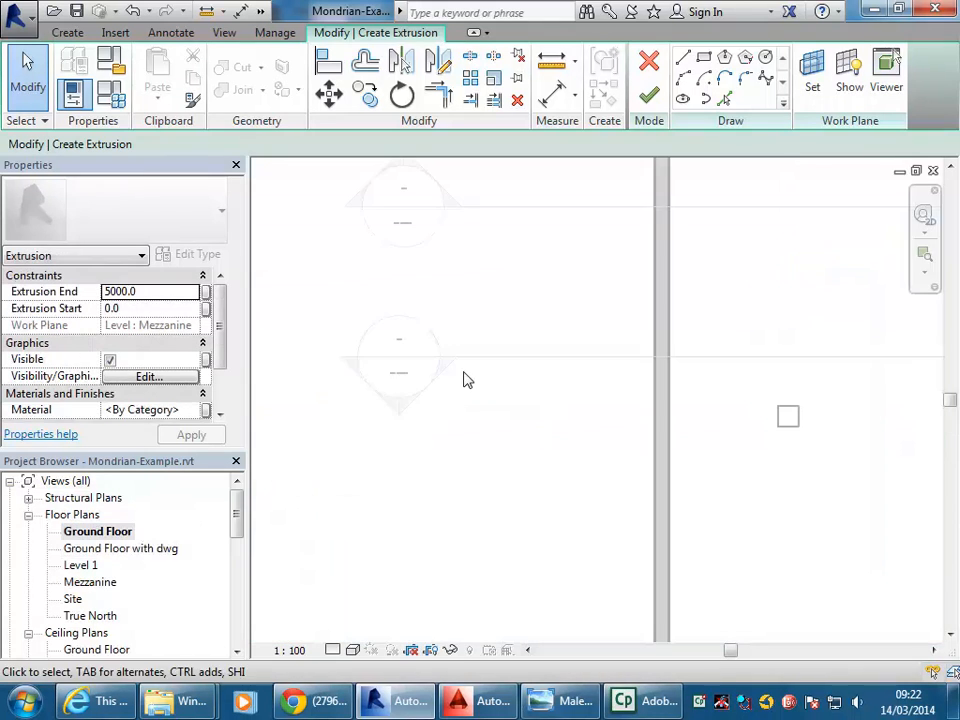
middle_drag(748, 433, 438, 496)
scroll(566, 434, down, 2)
mouse_move(566, 434)
middle_down()
mouse_move(540, 463)
mouse_move(540, 557)
middle_up()
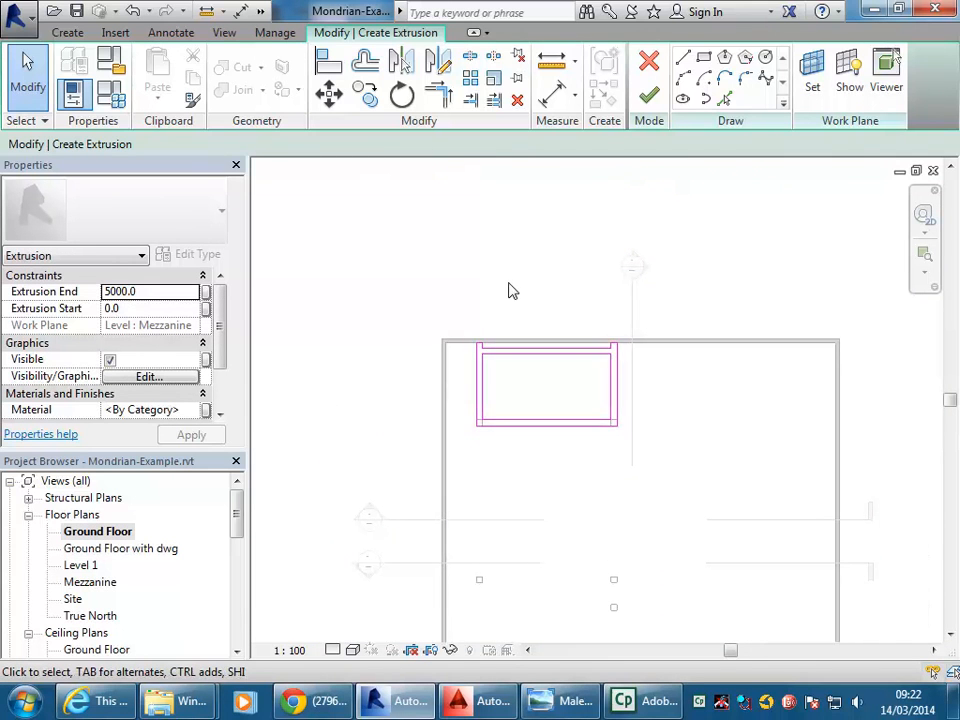
scroll(545, 309, up, 1)
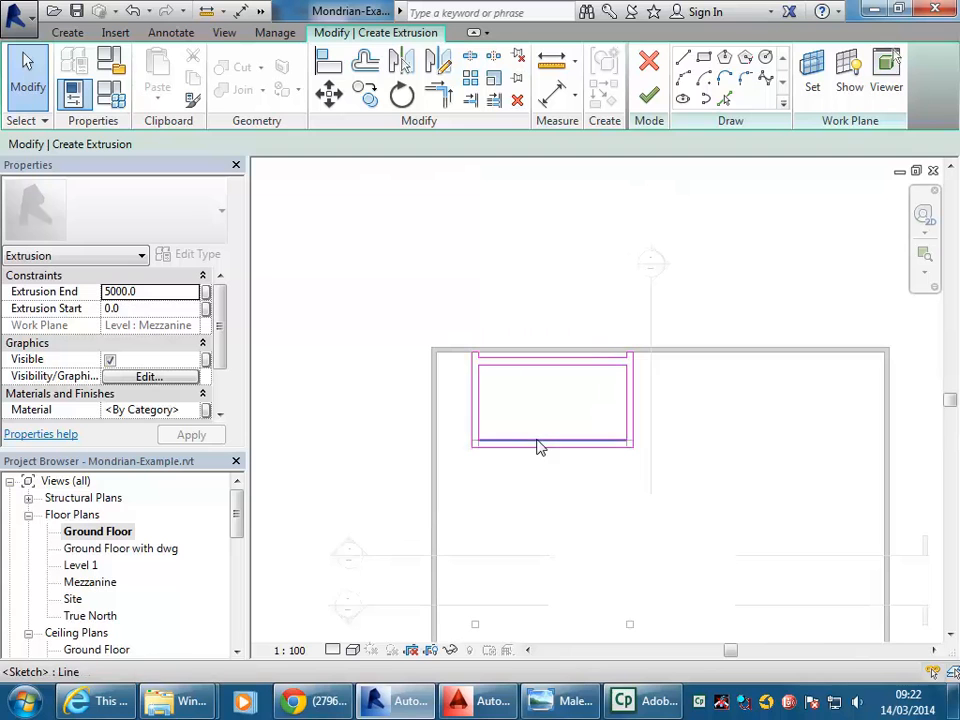
scroll(541, 403, up, 4)
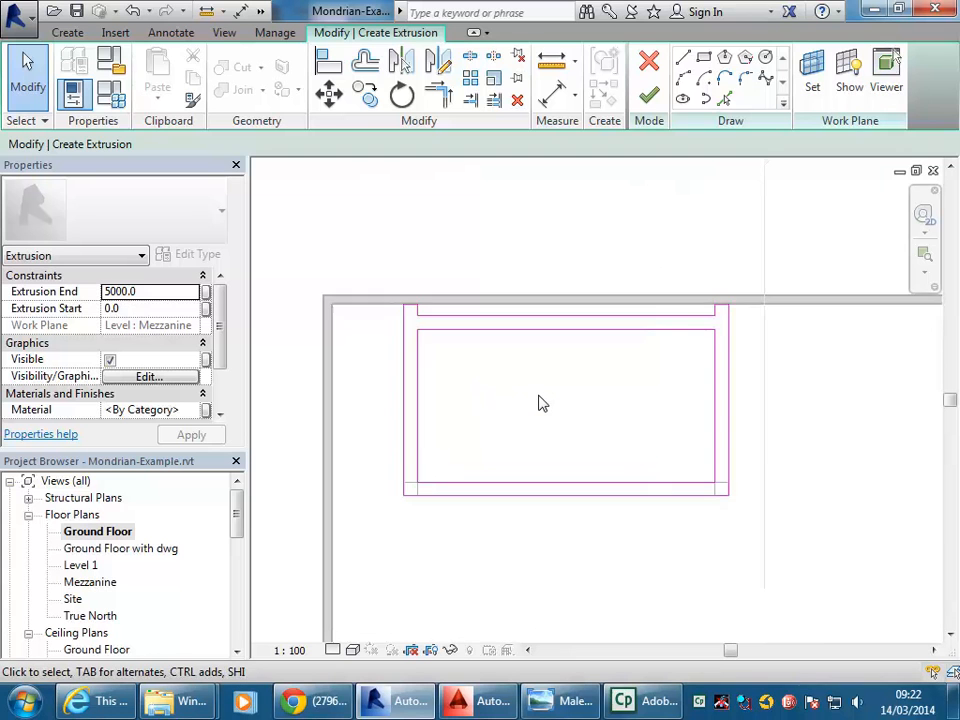
middle_drag(541, 403, 521, 407)
scroll(521, 407, up, 1)
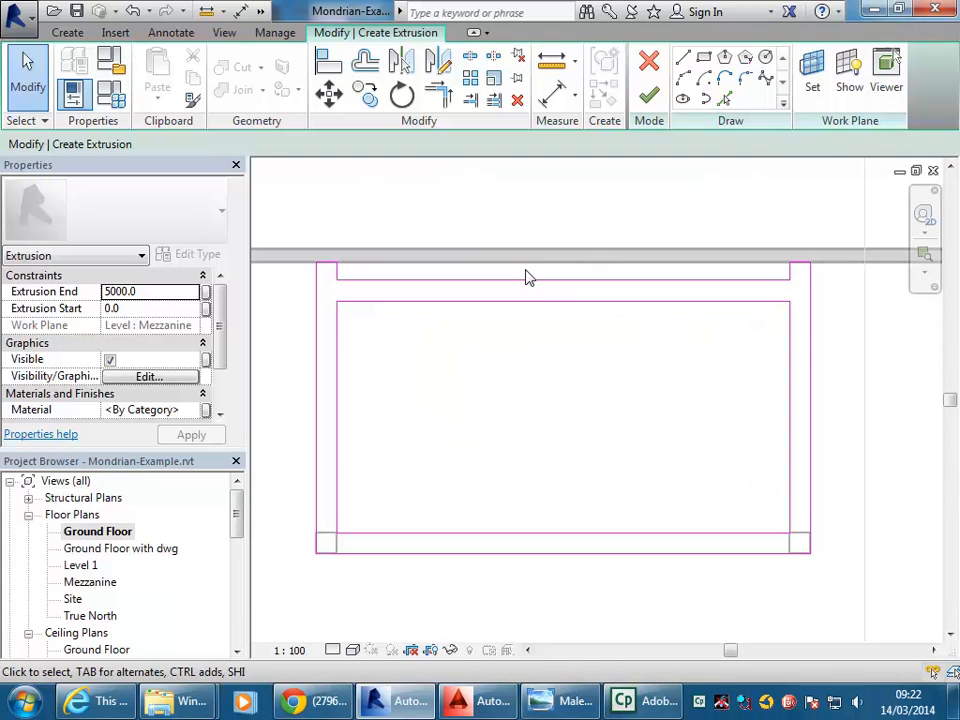
key(Tab)
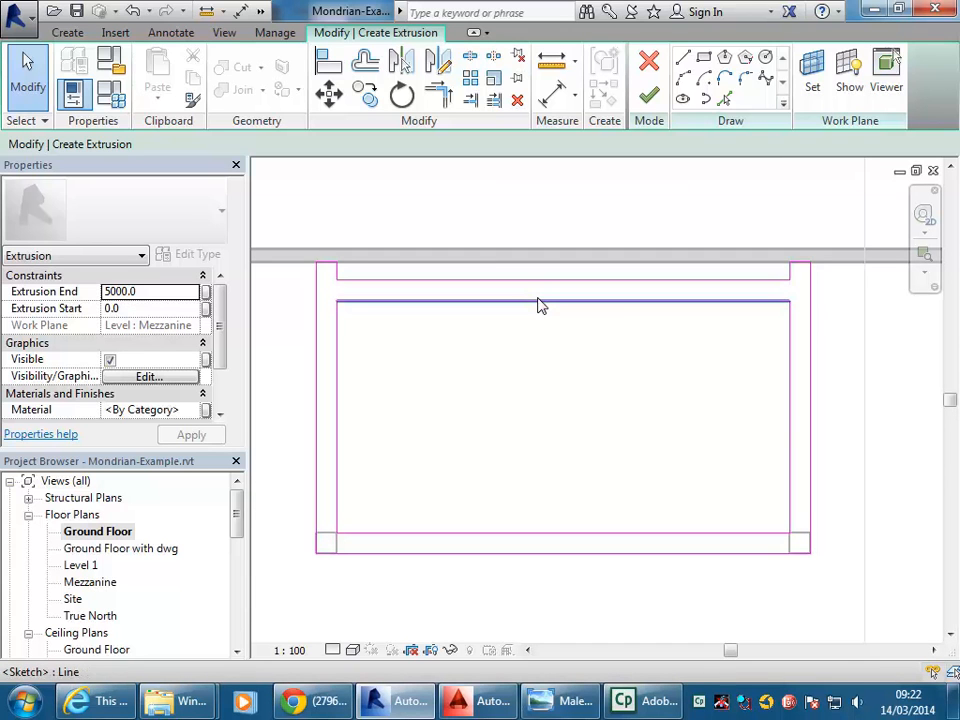
key(Tab)
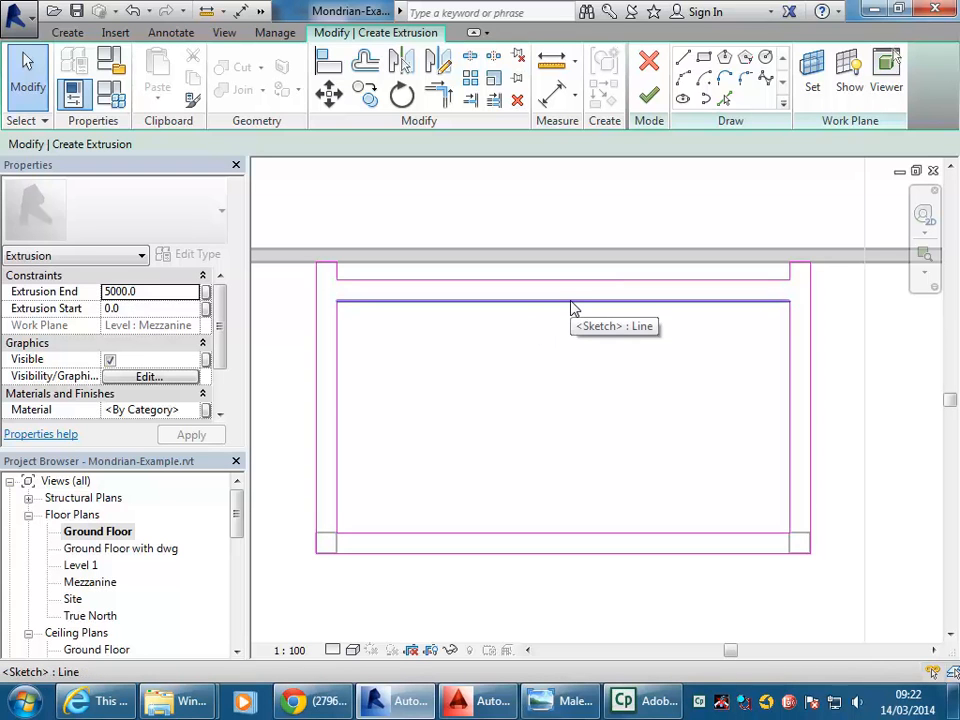
Finish the beam extrusion sketch and set its Extrusion End to 300.
click(648, 94)
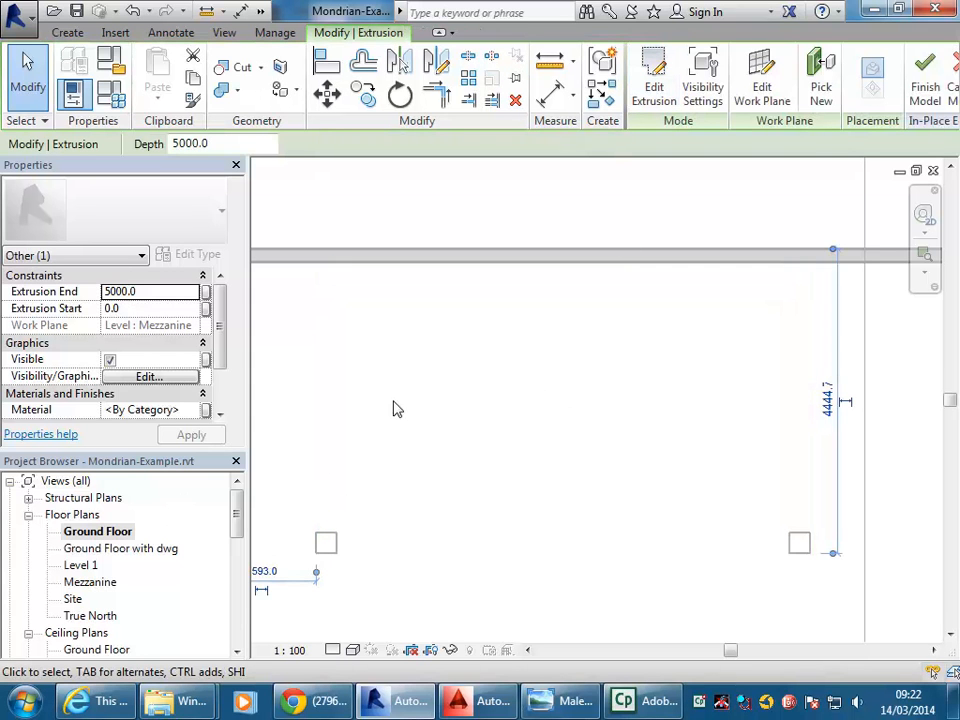
scroll(482, 392, down, 2)
scroll(535, 421, down, 1)
middle_drag(535, 421, 486, 306)
scroll(486, 306, down, 1)
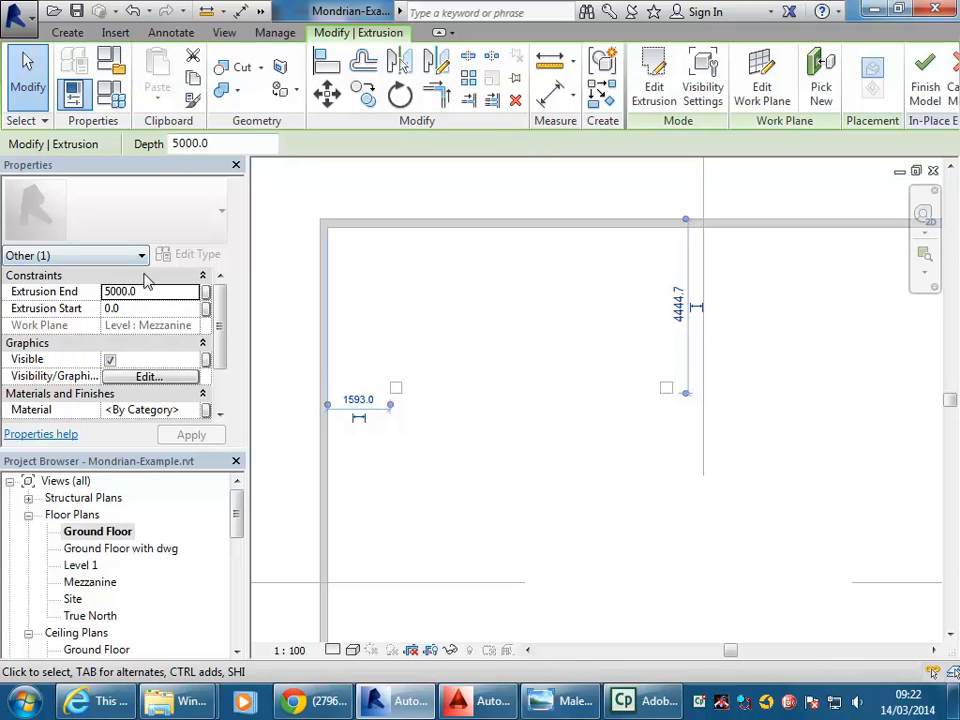
click(147, 292)
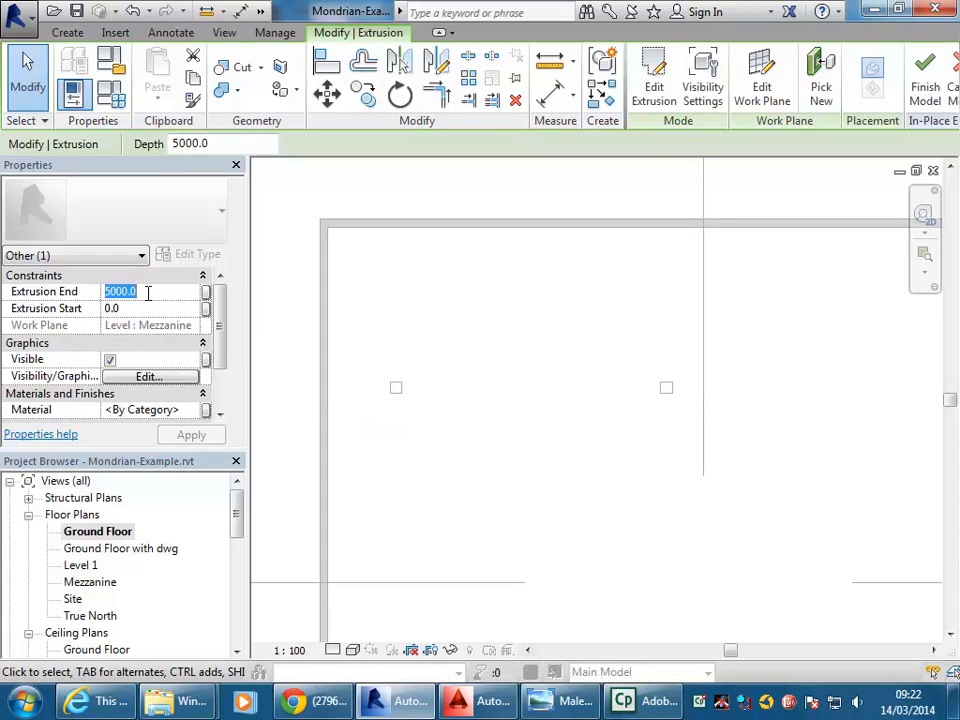
text(300)
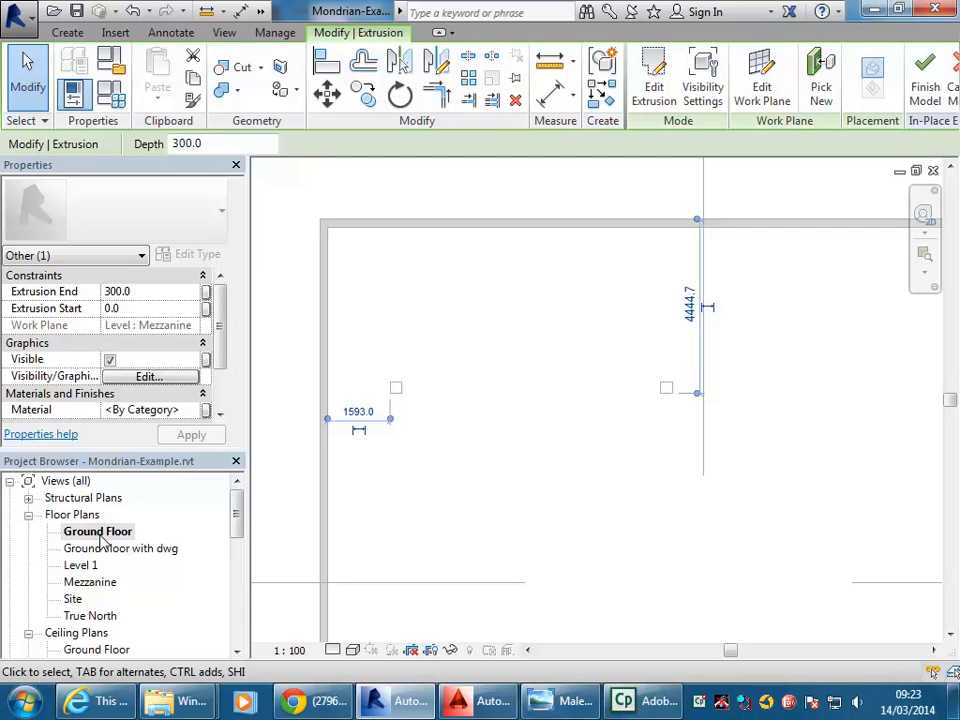
Open the Mezzanine floor plan and view the beam extrusion in it.
mouse_move(238, 516)
mouse_down()
mouse_move(238, 538)
mouse_move(238, 522)
mouse_up()
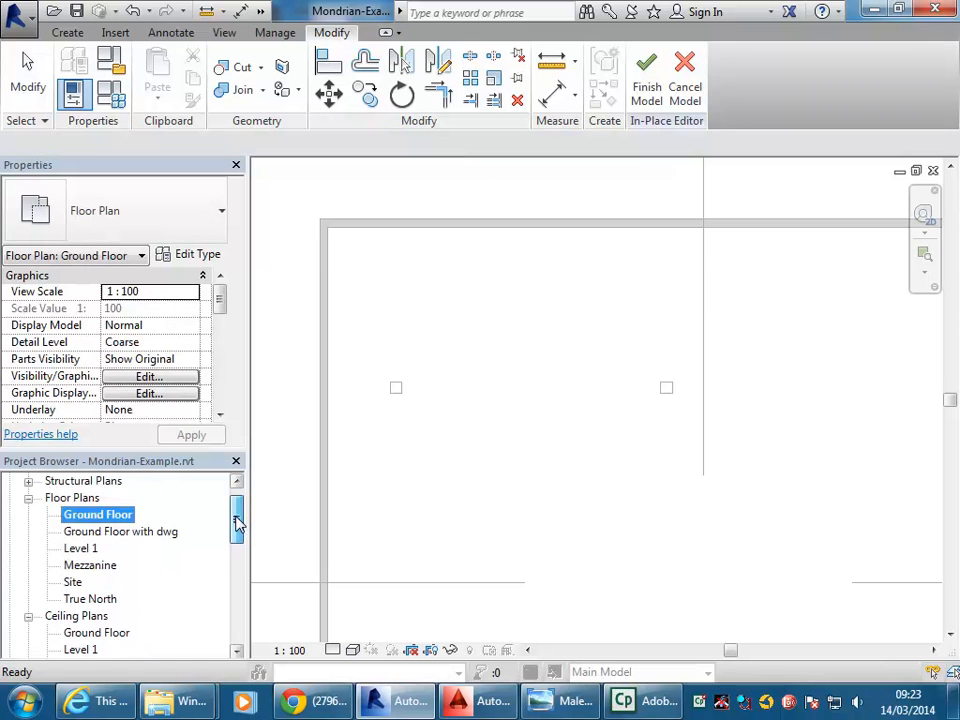
double_click(95, 566)
middle_drag(429, 180, 527, 238)
scroll(454, 236, up, 4)
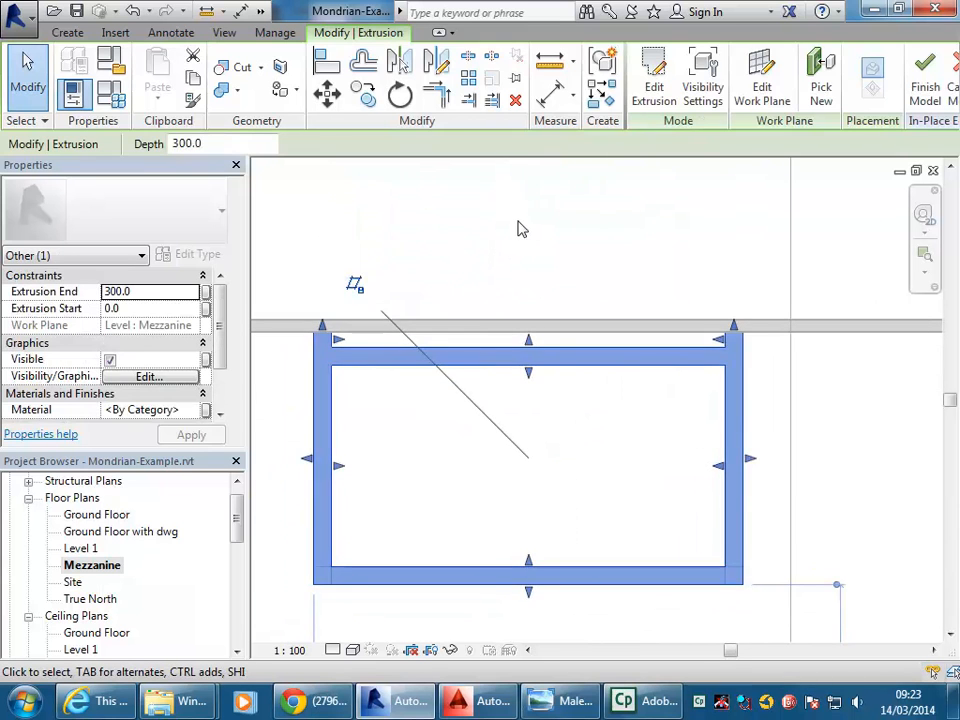
Check the beam frame on its columns in the {3D} view and finish the in-place model.
click(518, 229)
drag(236, 514, 236, 548)
double_click(74, 615)
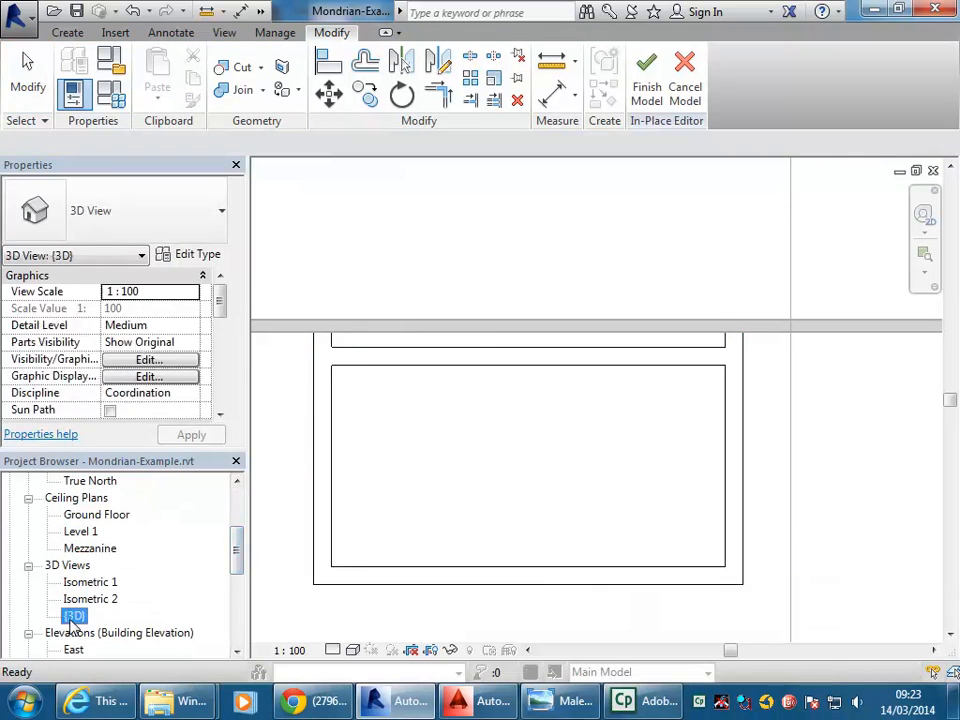
scroll(580, 232, up, 4)
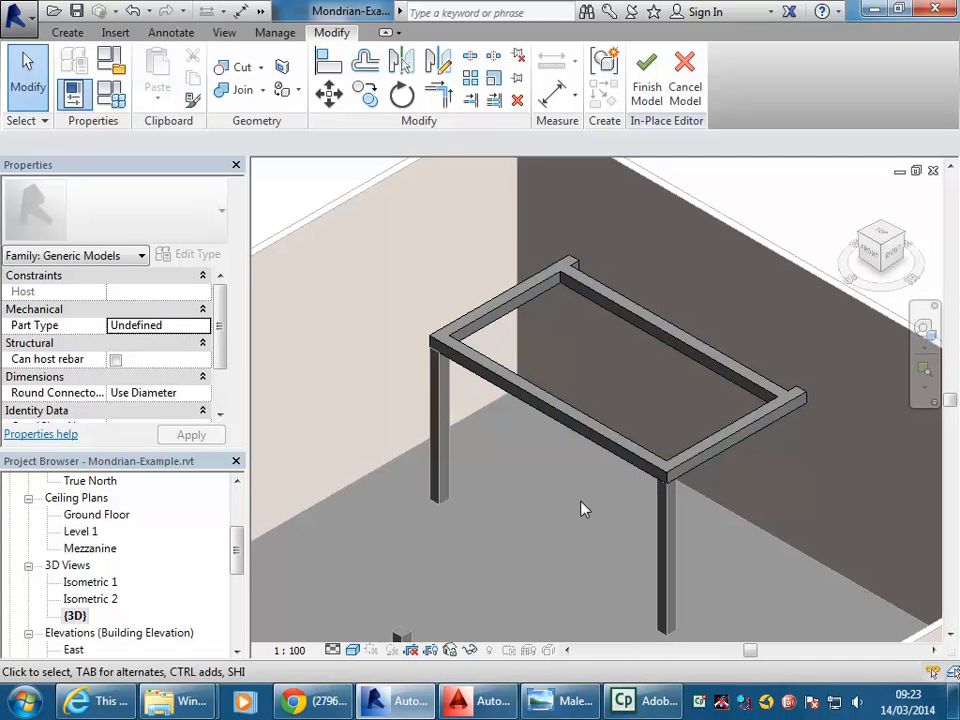
click(645, 70)
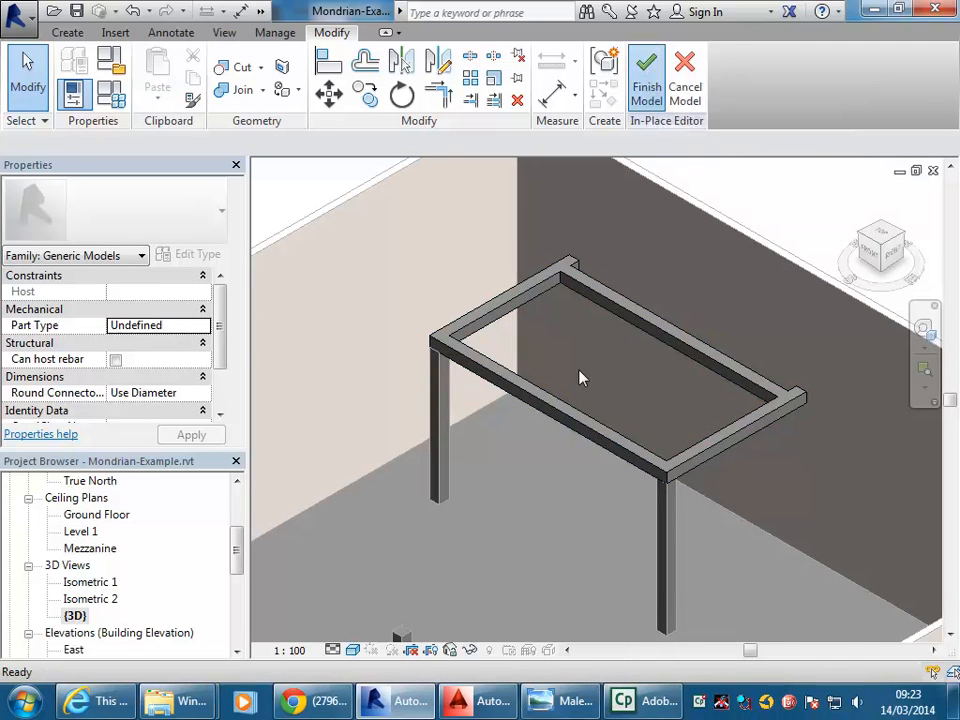
middle_drag(535, 495, 550, 410)
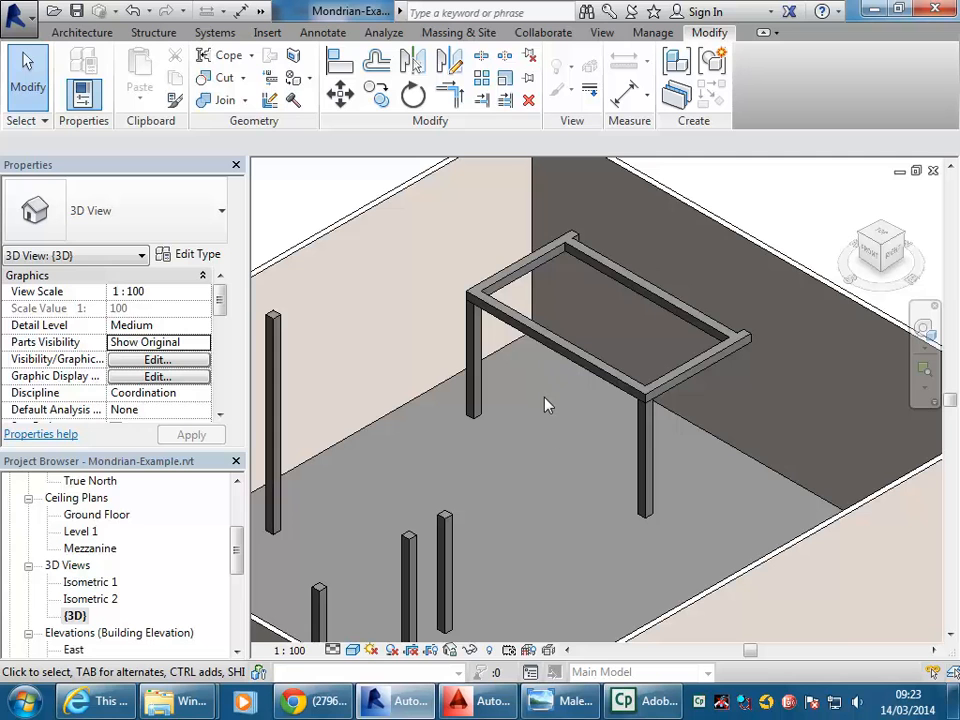
scroll(558, 439, down, 1)
middle_drag(558, 439, 635, 454)
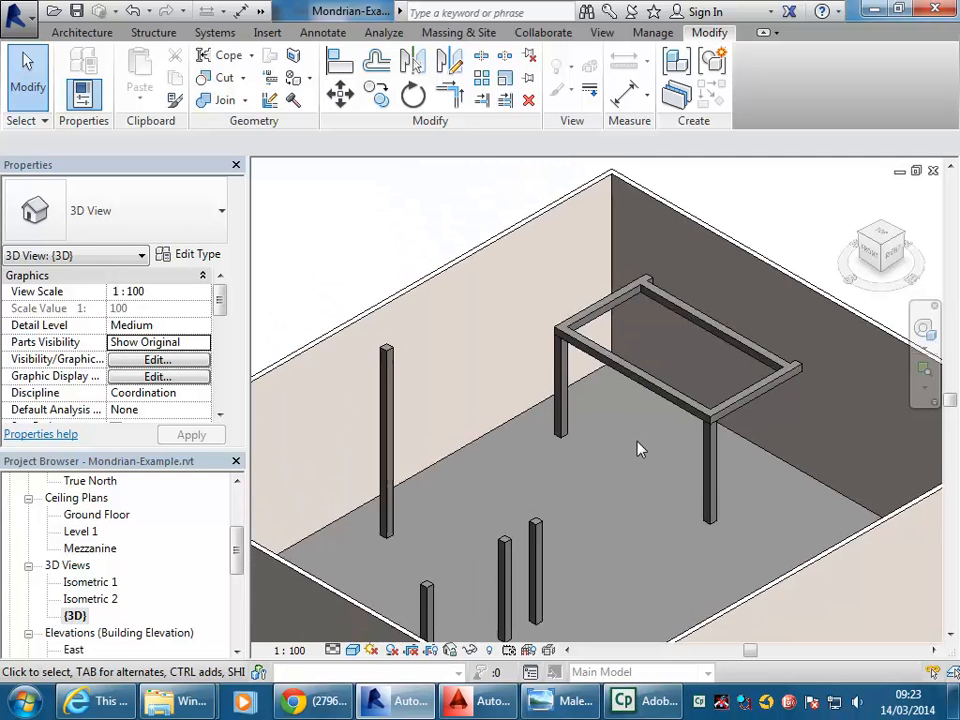
middle_drag(410, 234, 466, 272)
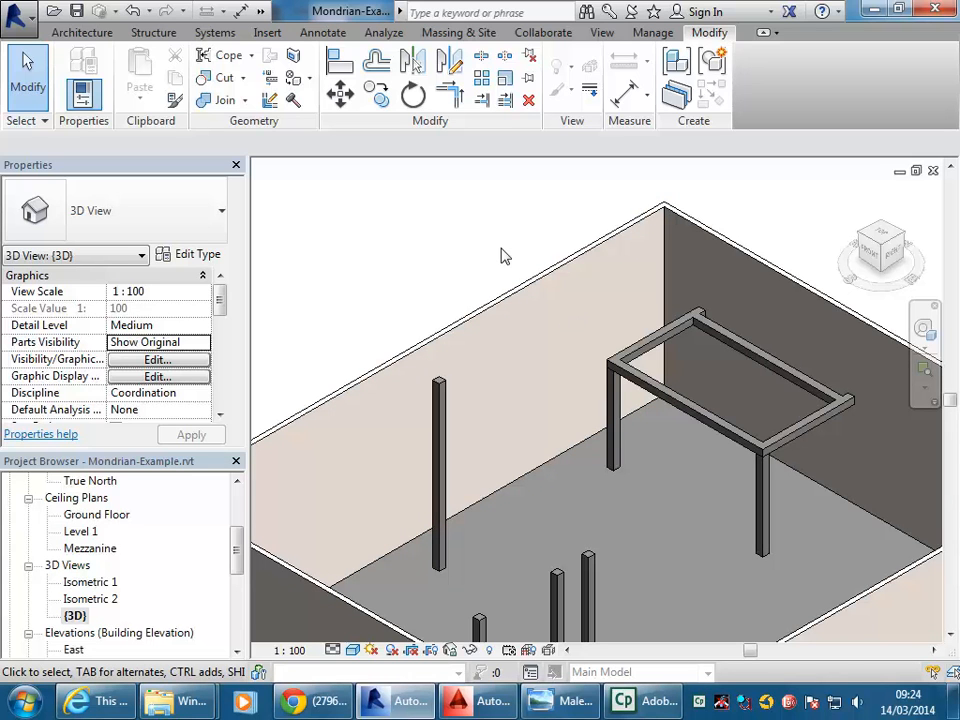
mouse_move(650, 707)
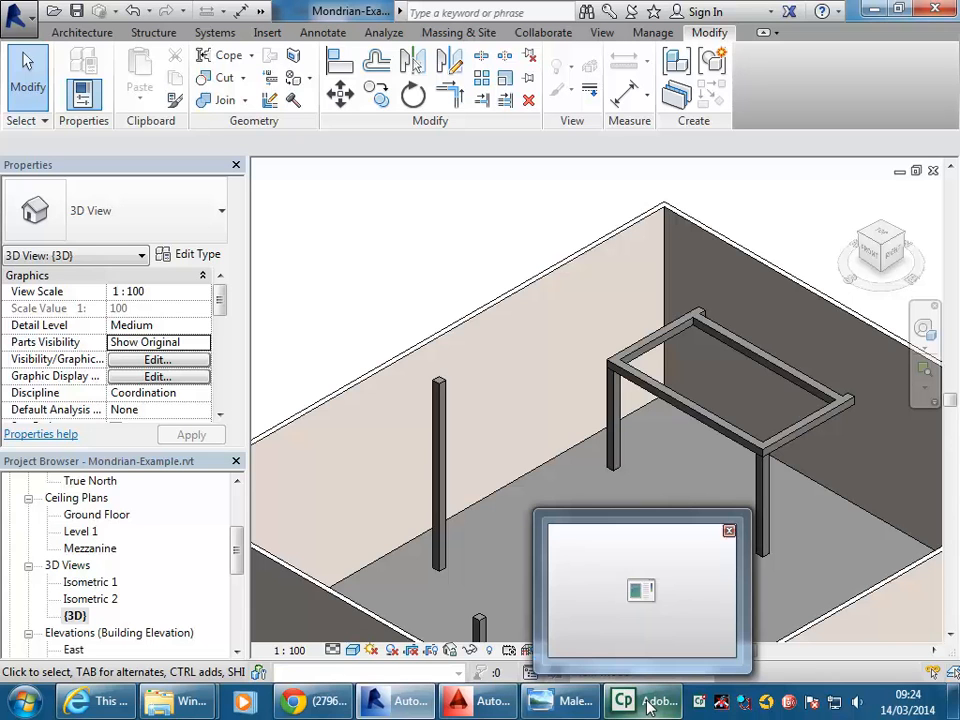